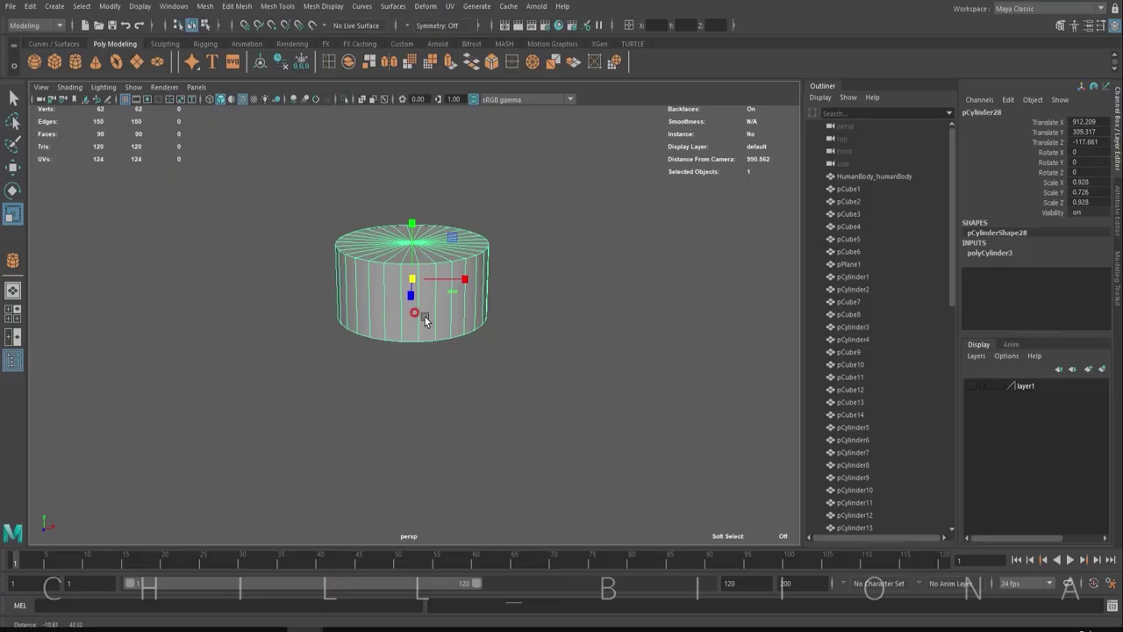
- Flare the cylinder's top vertices outward and remove the bottom centre vertex
mouse_move(410, 317)
mouse_down()
mouse_move(514, 254)
mouse_move(526, 284)
mouse_up()
right_drag(501, 261, 539, 243)
drag(197, 223, 373, 373)
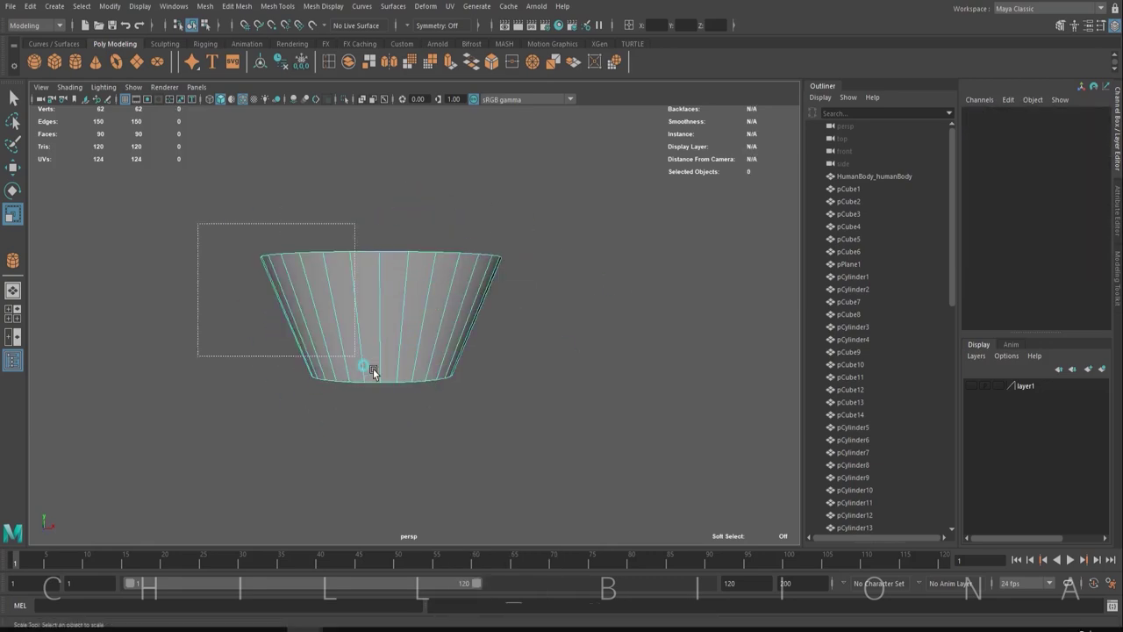
alt+drag(501, 431, 451, 307)
alt+drag(401, 334, 421, 290)
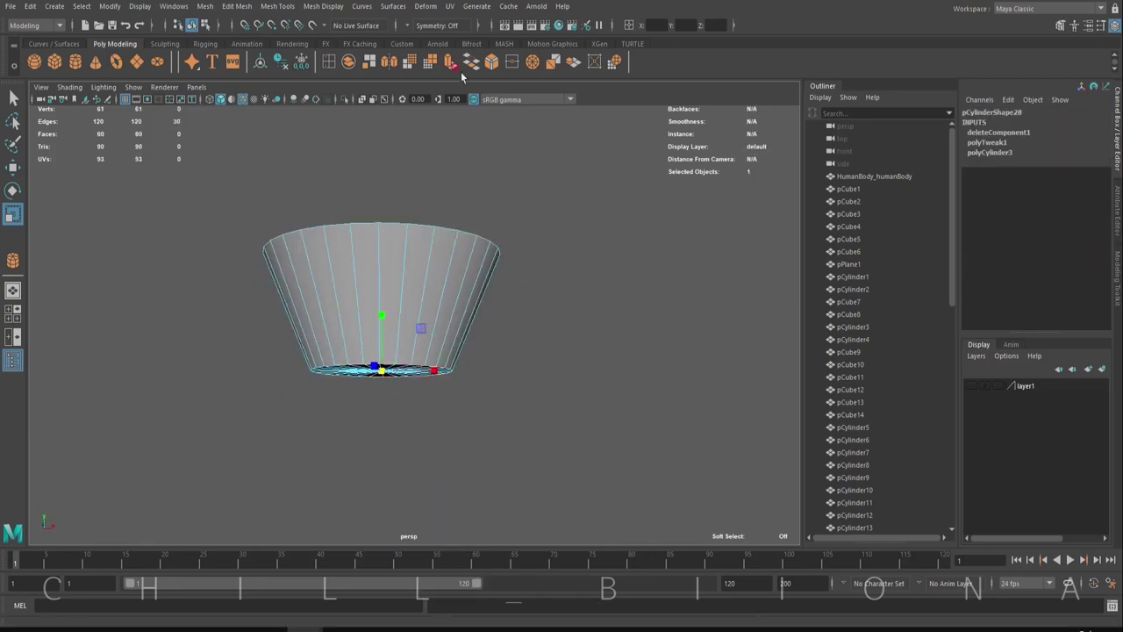
- Bevel the bowl's bottom edge with 3 segments, then bevel the base edge loop again
click(452, 63)
drag(173, 357, 171, 344)
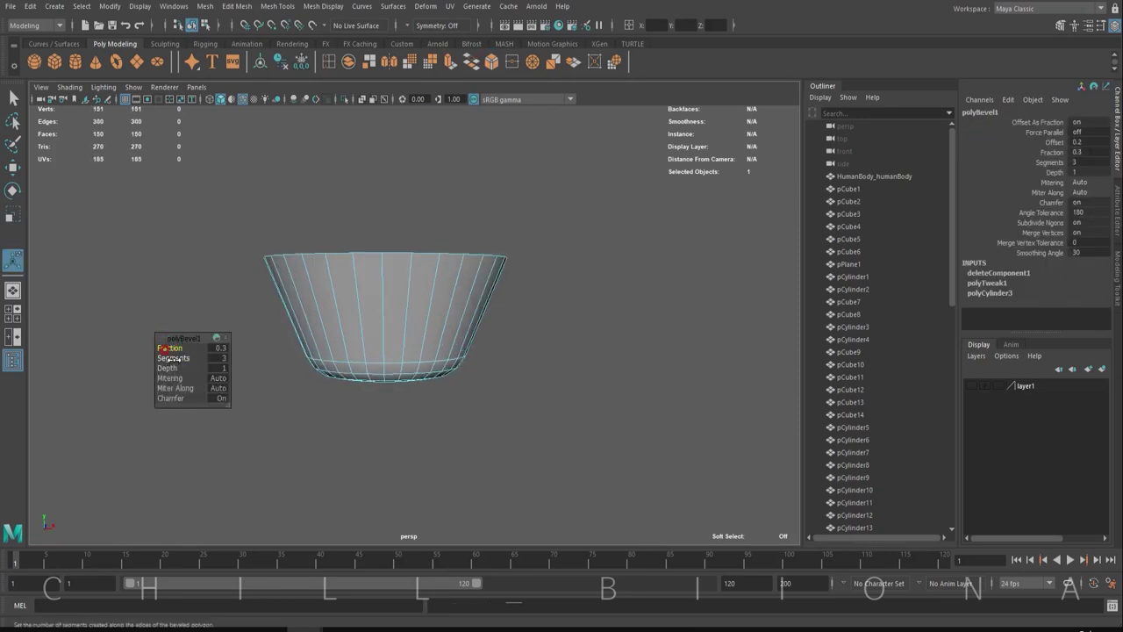
mouse_move(169, 348)
alt+mouse_down()
mouse_move(564, 296)
mouse_move(556, 253)
mouse_move(519, 273)
alt+mouse_up()
click(518, 273)
scroll(357, 258, up, 3)
double_click(367, 226)
key(ctrl+b)
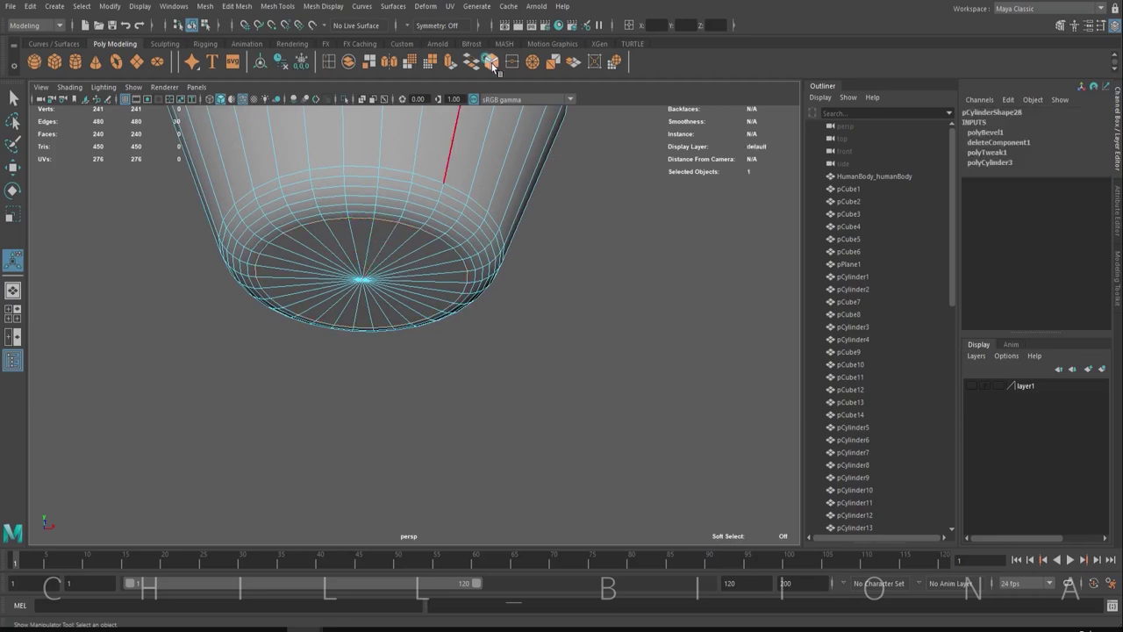
- Select the bowl's bottom cap faces and extrude them
key(w)
click(353, 300)
click(355, 307)
click(361, 316)
click(365, 310)
mouse_move(365, 310)
alt+mouse_down()
mouse_move(447, 293)
mouse_move(514, 313)
mouse_move(376, 313)
mouse_move(552, 364)
alt+mouse_up()
key(ctrl+e)
key(F8)
- Create a new polygon cylinder beside the bowl and scale it to about 0.57
click(74, 61)
mouse_move(538, 290)
mouse_down()
mouse_move(413, 386)
mouse_move(413, 369)
mouse_up()
mouse_move(538, 317)
mouse_down()
mouse_move(504, 355)
mouse_move(306, 188)
mouse_move(388, 359)
mouse_move(381, 214)
mouse_move(396, 339)
mouse_move(677, 283)
mouse_up()
key(r)
key(w)
key(w)
alt+middle_drag(676, 283, 437, 289)
right_drag(437, 289, 442, 327)
- Delete the new cylinder's bottom faces to leave an open disc
mouse_move(295, 196)
mouse_down()
mouse_move(637, 386)
mouse_move(539, 370)
mouse_up()
key(Delete)
alt+drag(405, 390, 426, 397)
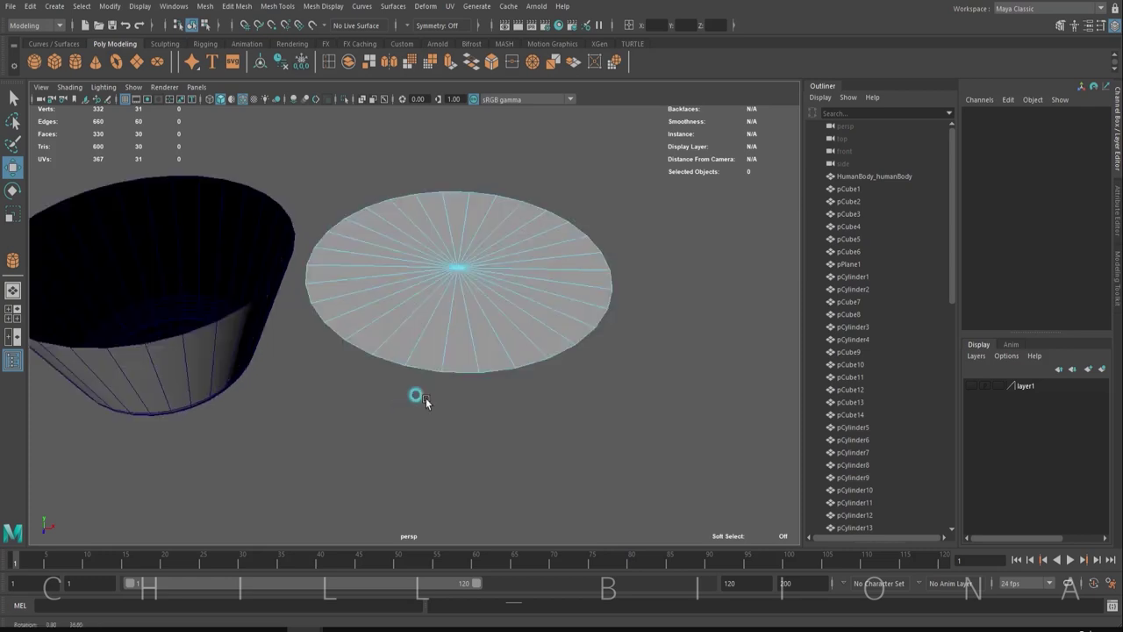
- Fit the disc inside the bowl just below the rim, then extrude the bowl's rim edges
key(F8)
mouse_move(494, 284)
mouse_down()
mouse_move(275, 244)
mouse_move(351, 289)
mouse_move(394, 293)
mouse_up()
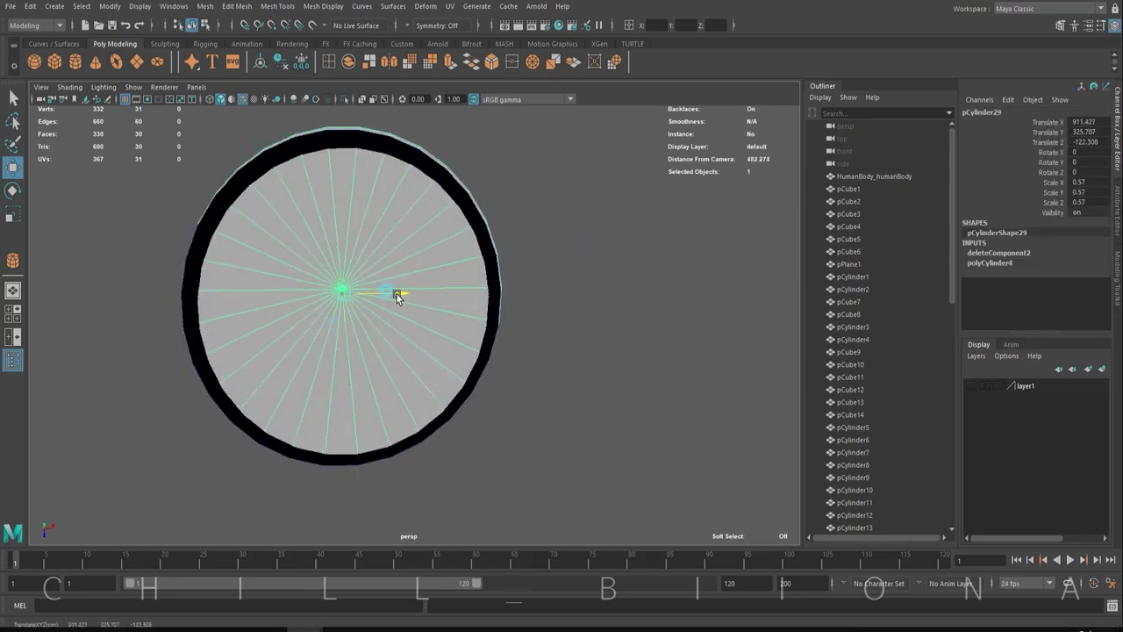
key(r)
key(space)
mouse_move(222, 211)
mouse_down()
mouse_move(210, 215)
mouse_move(219, 245)
mouse_up()
key(w)
key(space)
mouse_move(542, 272)
alt+mouse_down()
mouse_move(335, 270)
mouse_move(479, 264)
mouse_move(447, 167)
alt+mouse_up()
key(r)
click(447, 168)
key(ctrl+e)
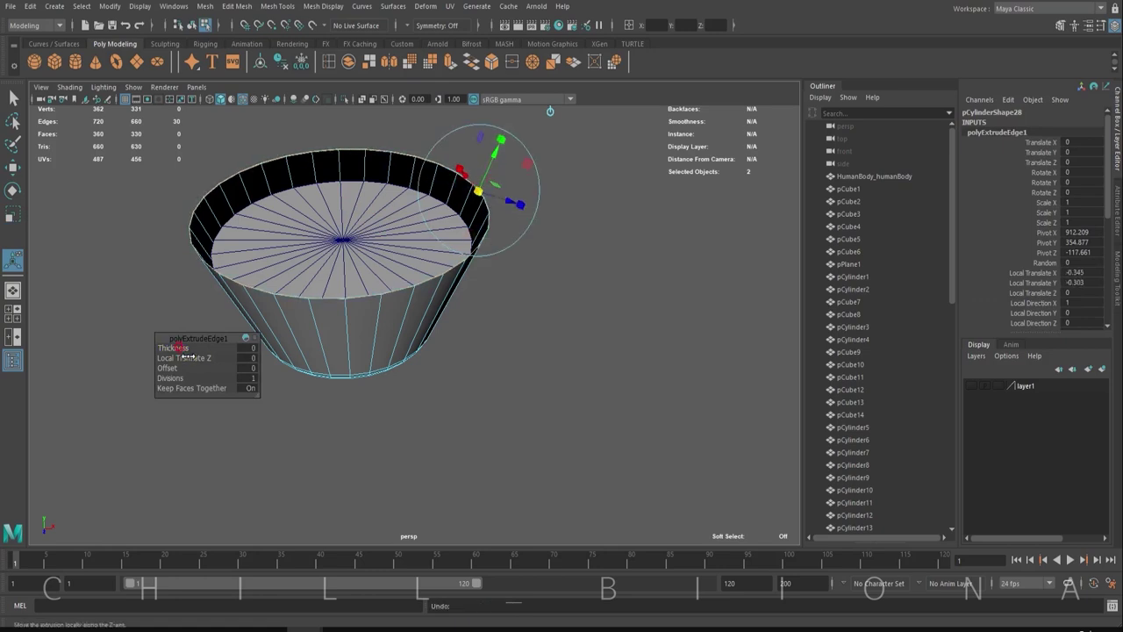
- Extrude the rim edges twice, offsetting the new band inward to form the inner wall
mouse_move(338, 364)
alt+mouse_down()
mouse_move(185, 348)
mouse_move(360, 190)
alt+mouse_up()
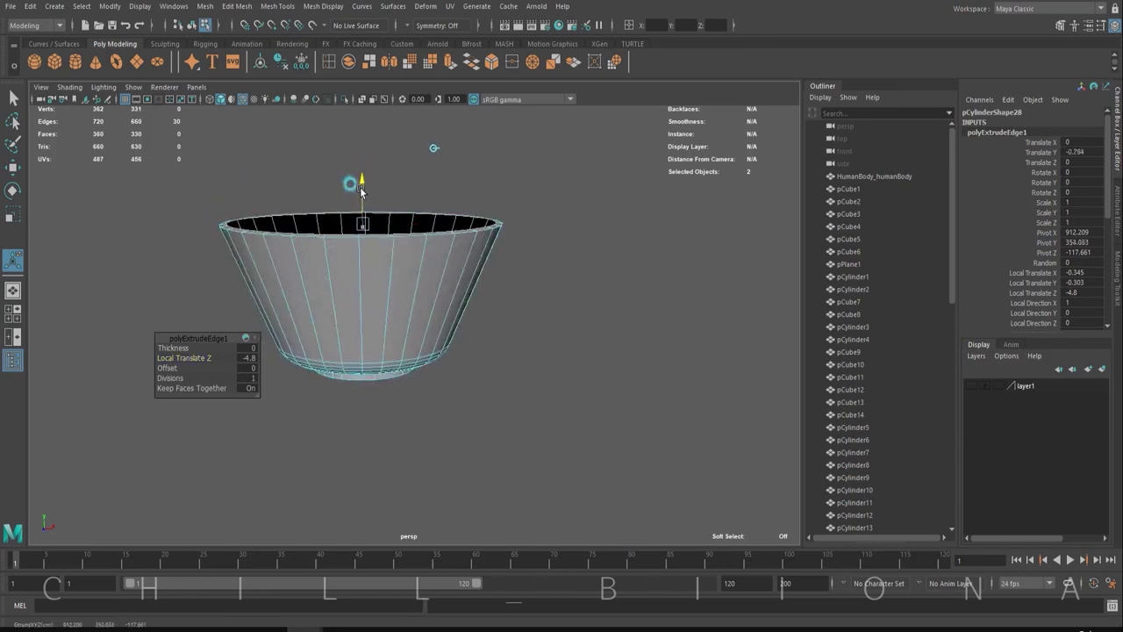
drag(482, 237, 483, 263)
key(ctrl+e)
drag(491, 188, 497, 221)
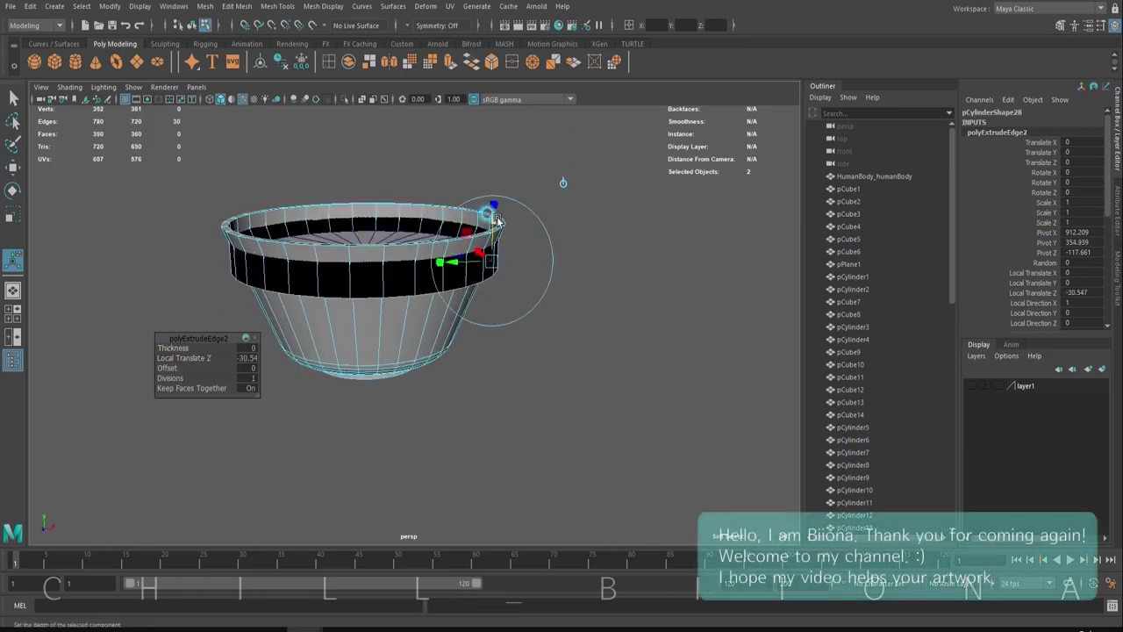
drag(171, 368, 186, 368)
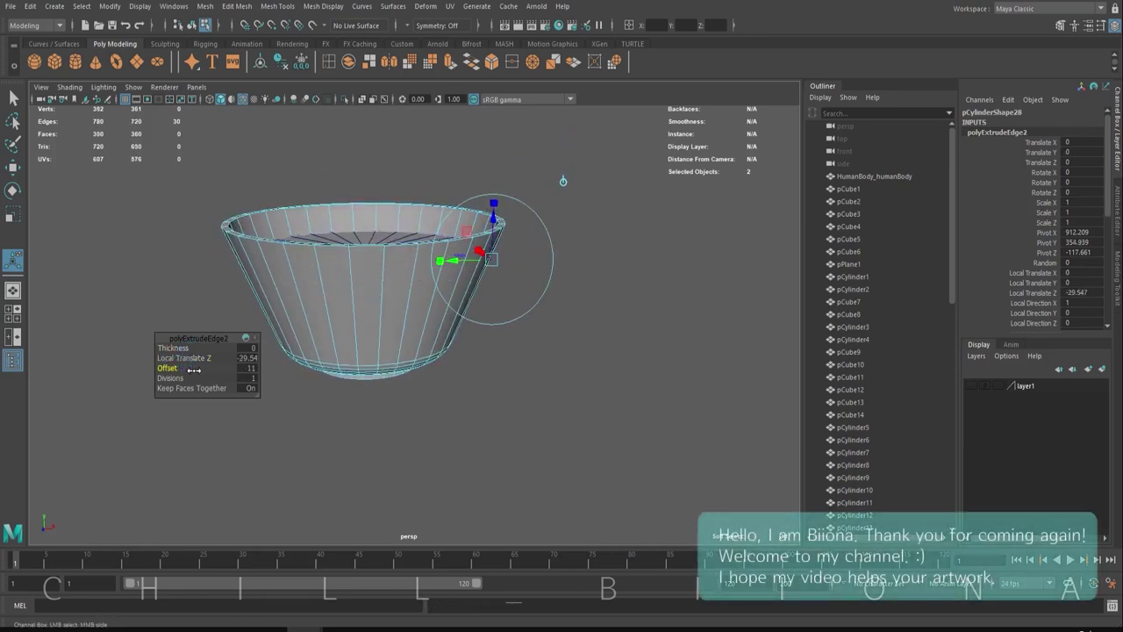
mouse_move(167, 368)
alt+mouse_down()
mouse_move(389, 383)
mouse_move(429, 143)
alt+mouse_up()
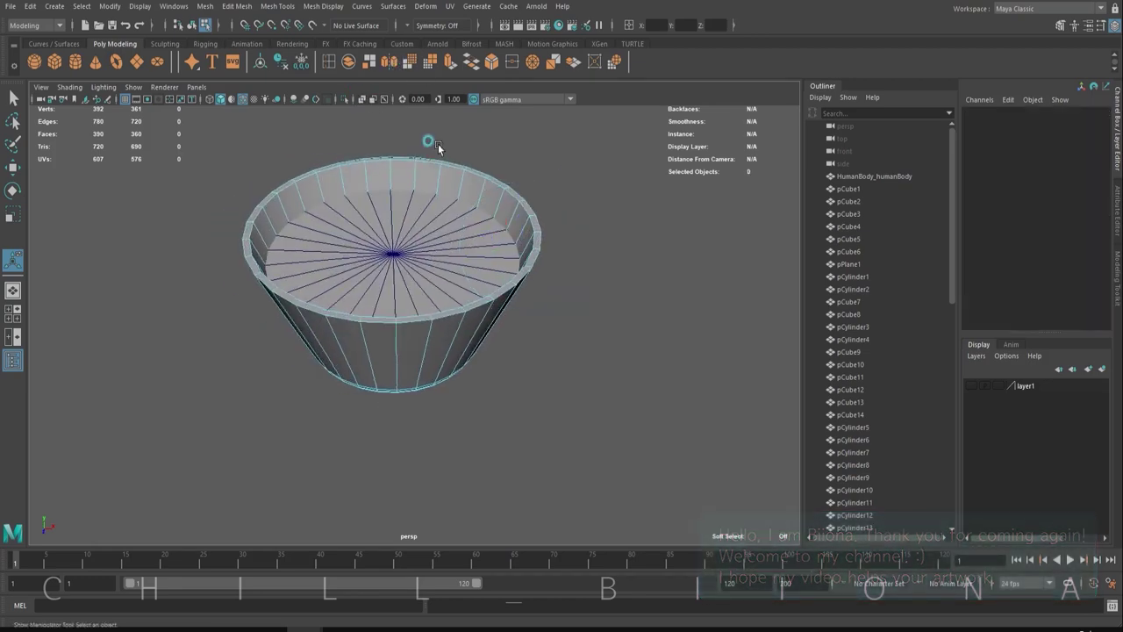
- Insert an edge loop near the rim and scale it outward
click(328, 62)
click(307, 244)
key(r)
alt+drag(389, 183, 409, 273)
mouse_move(394, 194)
alt+mouse_down()
mouse_move(389, 306)
mouse_move(349, 210)
mouse_move(383, 209)
mouse_move(377, 180)
alt+mouse_up()
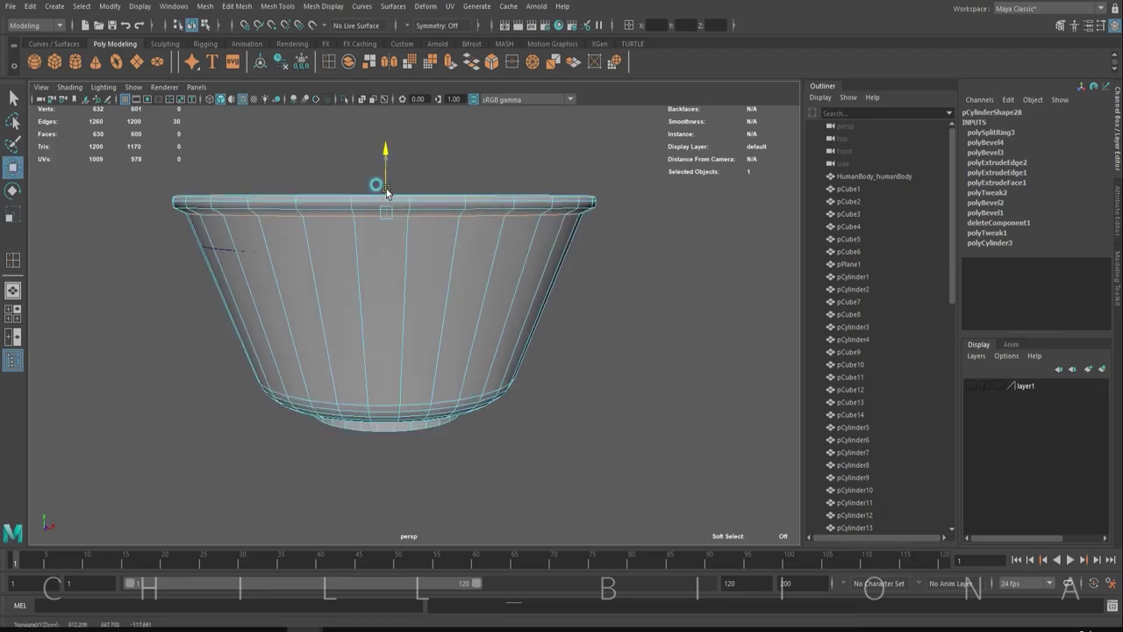
- Bevel the rim edges to round off the bowl's opening
key(ctrl+b)
alt+drag(386, 263, 455, 220)
click(455, 220)
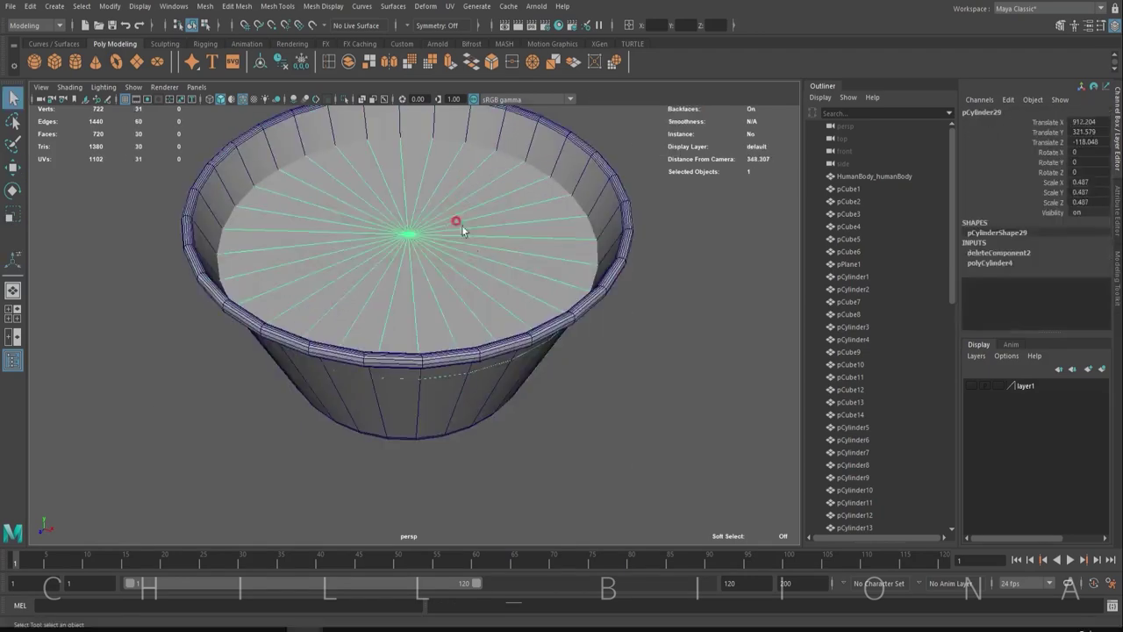
mouse_move(439, 270)
alt+mouse_down()
mouse_move(389, 269)
mouse_move(451, 346)
mouse_move(514, 324)
mouse_move(160, 325)
mouse_move(170, 332)
alt+mouse_up()
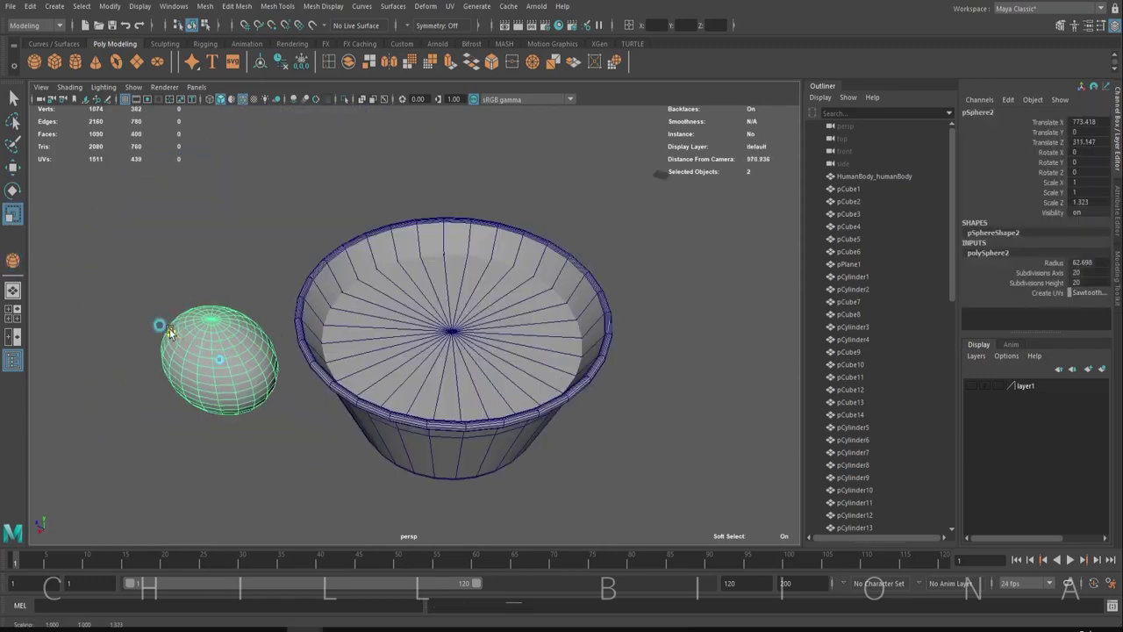
- Move the sphere into the bowl and scale it into a squashed egg shape
mouse_move(176, 397)
mouse_down()
mouse_move(295, 263)
mouse_move(452, 329)
mouse_up()
scroll(576, 366, up, 3)
mouse_move(575, 365)
alt+mouse_down()
mouse_move(401, 319)
mouse_move(456, 290)
mouse_move(353, 351)
mouse_move(346, 330)
mouse_move(320, 349)
mouse_move(263, 263)
mouse_move(290, 368)
alt+mouse_up()
click(1073, 253)
key(r)
key(w)
- In the front view, select and delete the sphere's lower half of faces
click(13, 316)
key(f)
right_drag(228, 351, 103, 455)
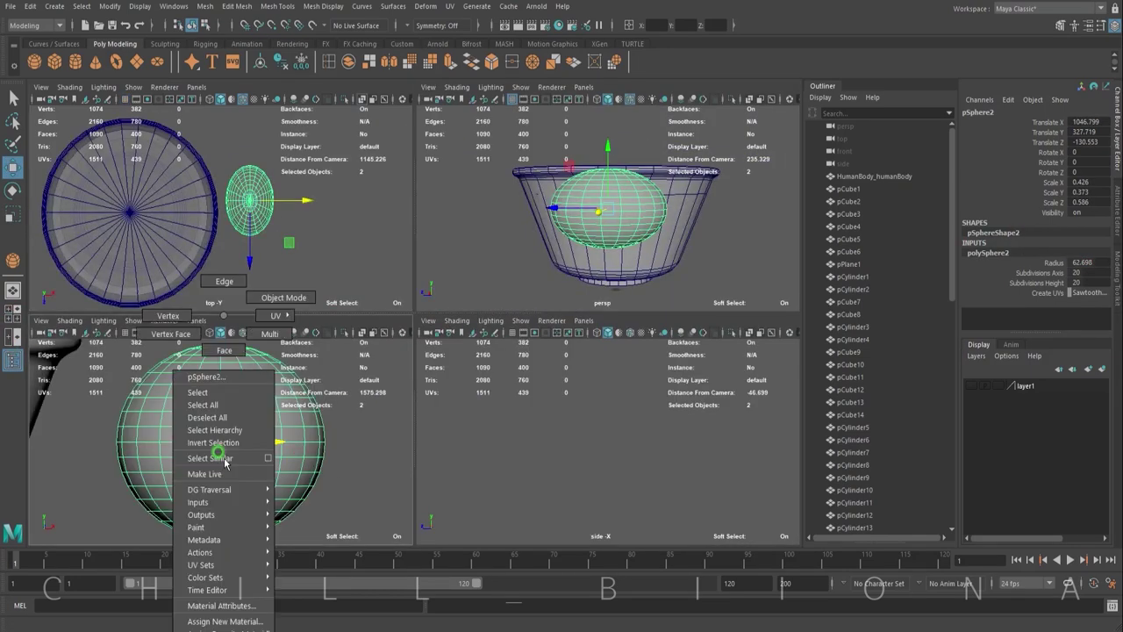
drag(332, 542, 342, 536)
key(Delete)
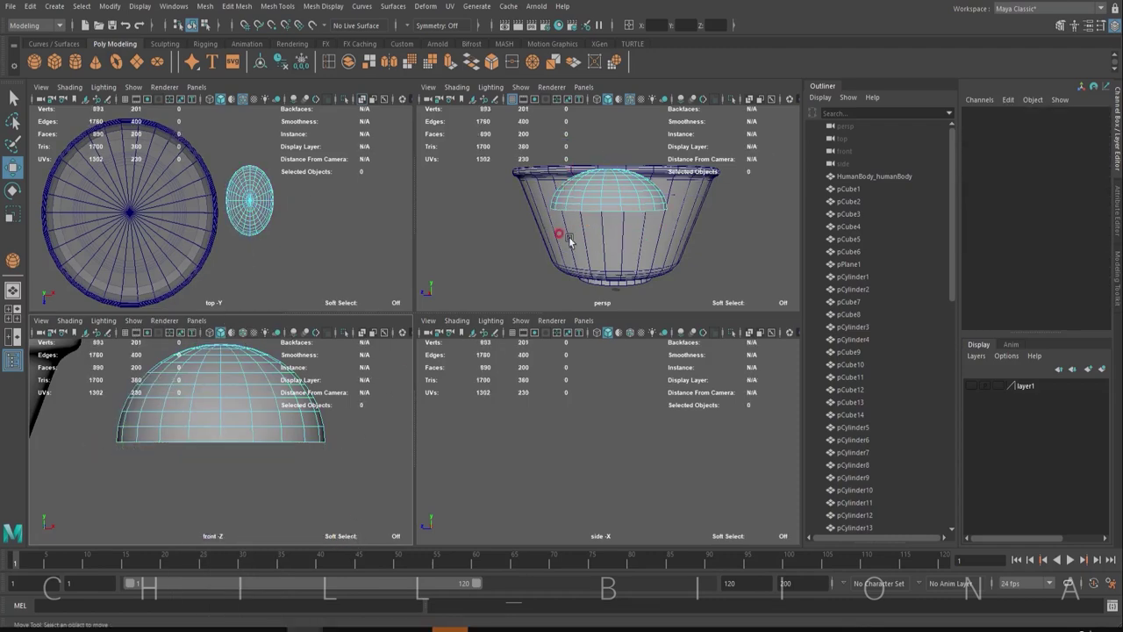
key(F8)
- Cap the half-sphere's open side with Fill Hole, undoing the trial rotation
key(e)
mouse_move(570, 201)
mouse_down()
mouse_move(658, 208)
mouse_move(335, 459)
mouse_up()
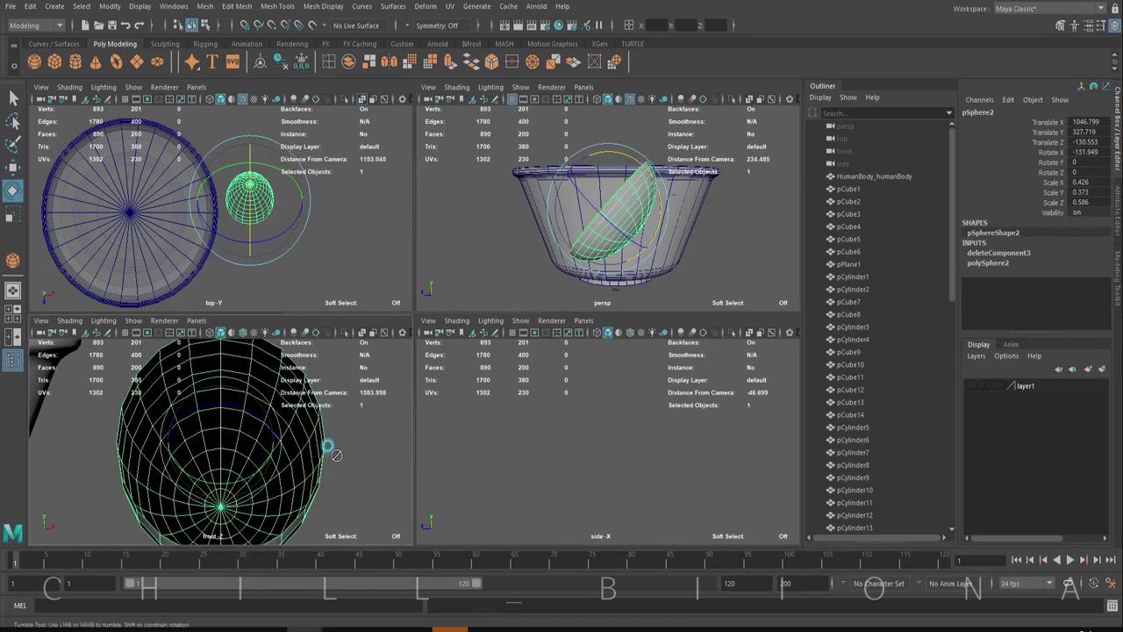
click(474, 62)
key(space)
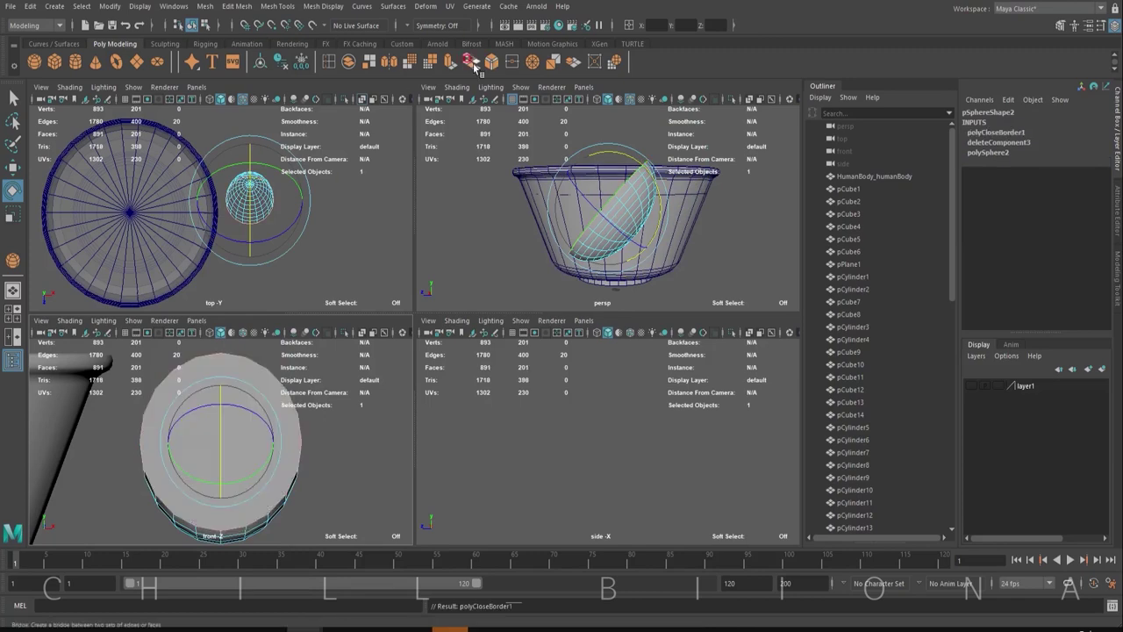
key(space)
key(ctrl+z)
key(ctrl+z)
- In the top view, Multi-Cut a first edge across the oval cap from its left edge
key(space)
click(1118, 279)
click(1007, 114)
click(279, 230)
shift+right_drag(288, 229, 318, 218)
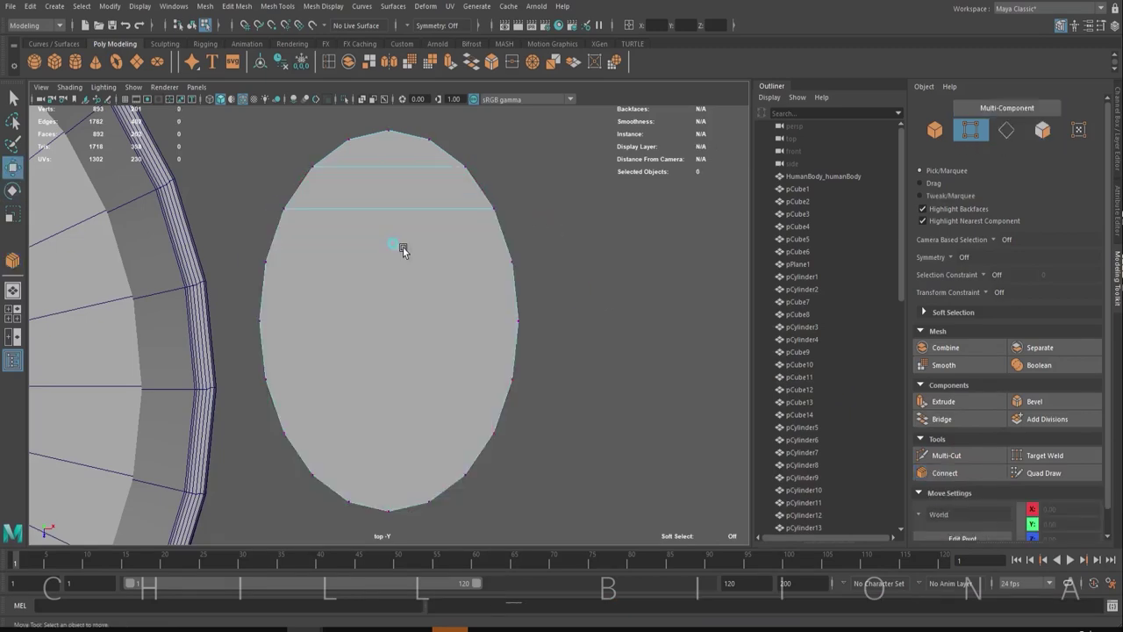
- Cut three more parallel edges across the egg's oval face
shift+click(510, 320)
click(945, 473)
click(460, 474)
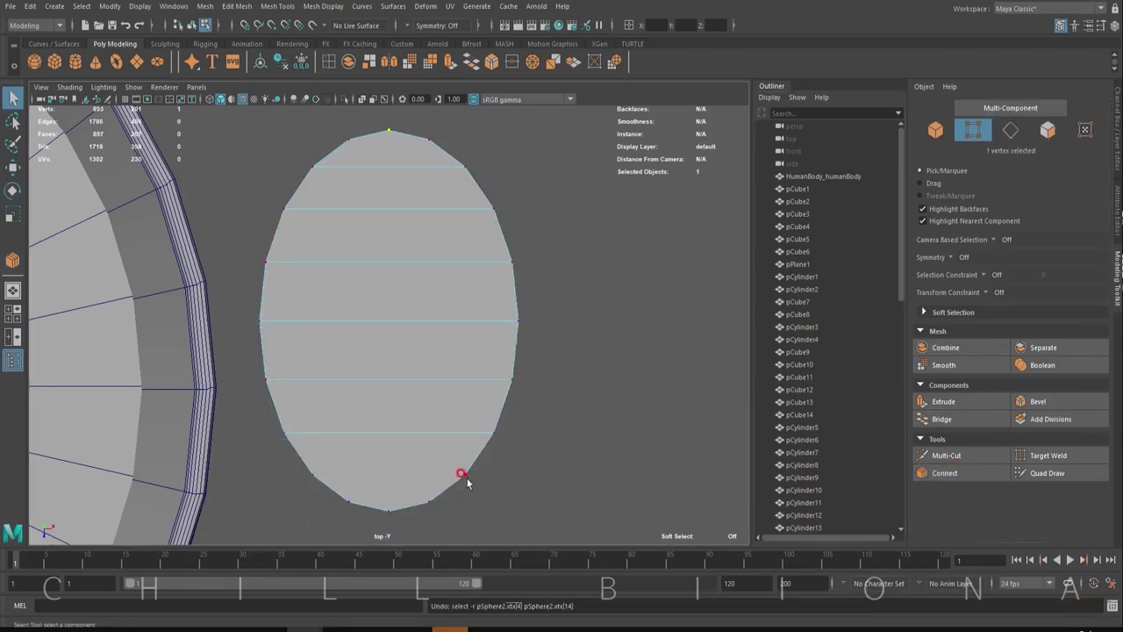
- Move the egg half against the bowl's left wall
key(space)
key(space)
key(w)
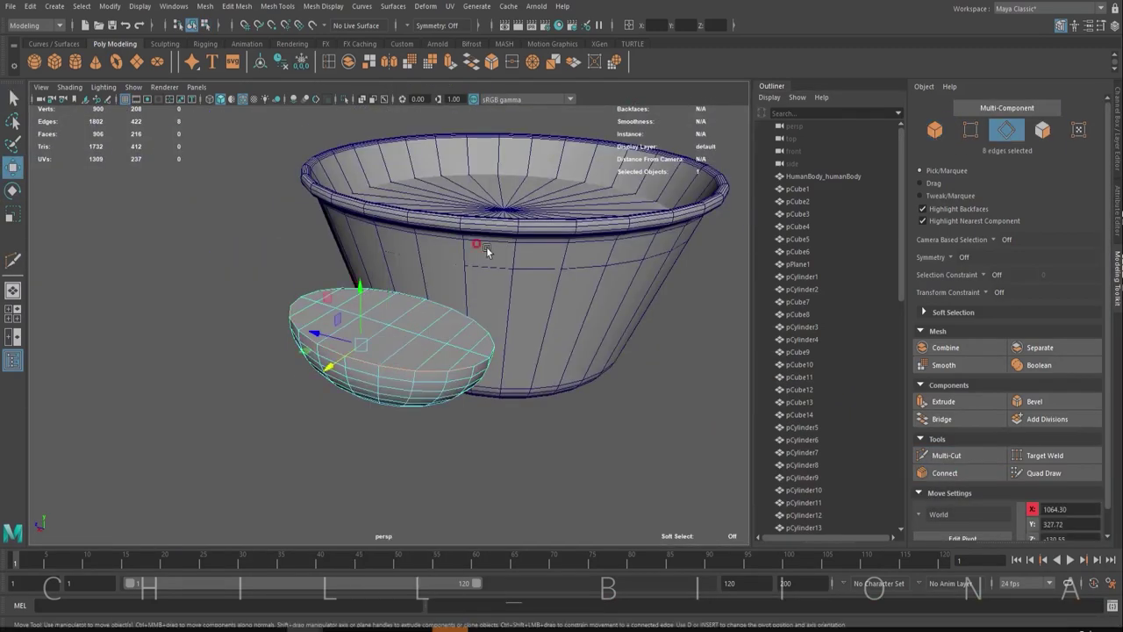
right_drag(386, 351, 401, 346)
mouse_move(401, 346)
alt+mouse_down()
mouse_move(401, 330)
mouse_move(238, 251)
mouse_move(283, 243)
mouse_move(333, 175)
alt+mouse_up()
shift+drag(334, 175, 378, 171)
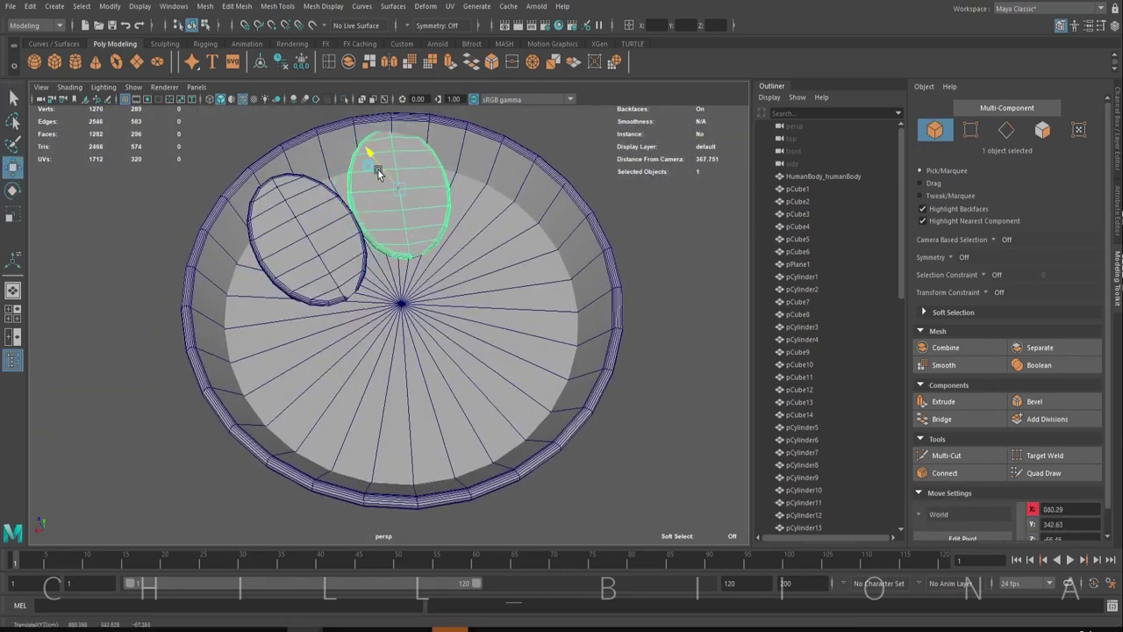
- Place the new thin plane beside the bowl and lower it into the bowl
scroll(379, 172, down, 5)
drag(565, 289, 399, 322)
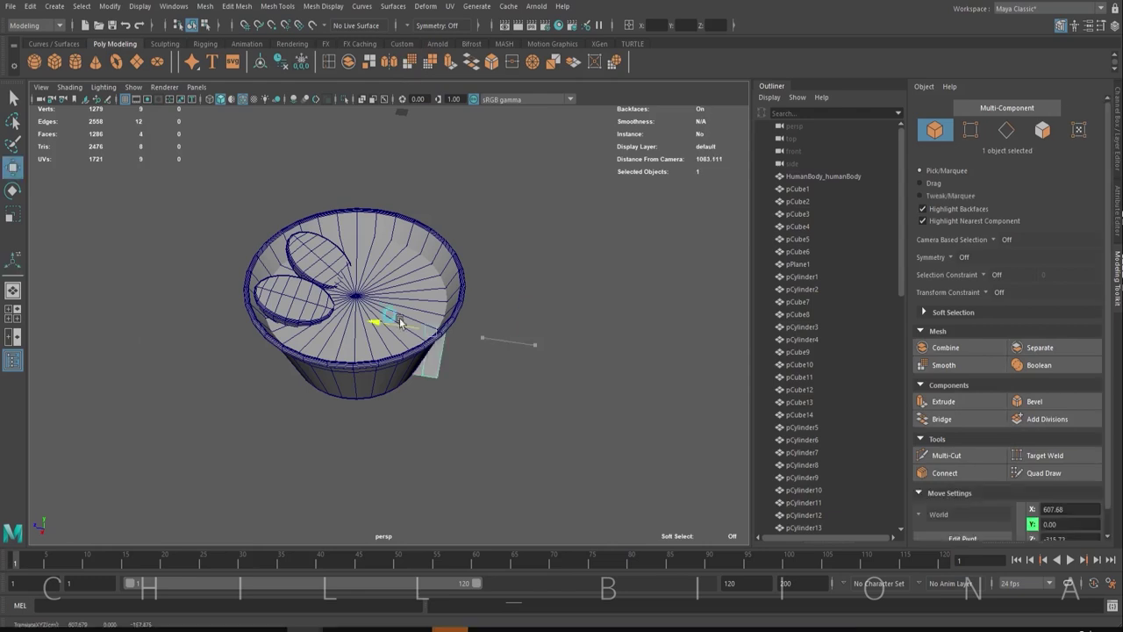
mouse_move(375, 153)
mouse_down()
mouse_move(326, 176)
mouse_move(325, 253)
mouse_move(368, 278)
mouse_up()
- Scale the plane and bevel two of its edges
key(r)
key(r)
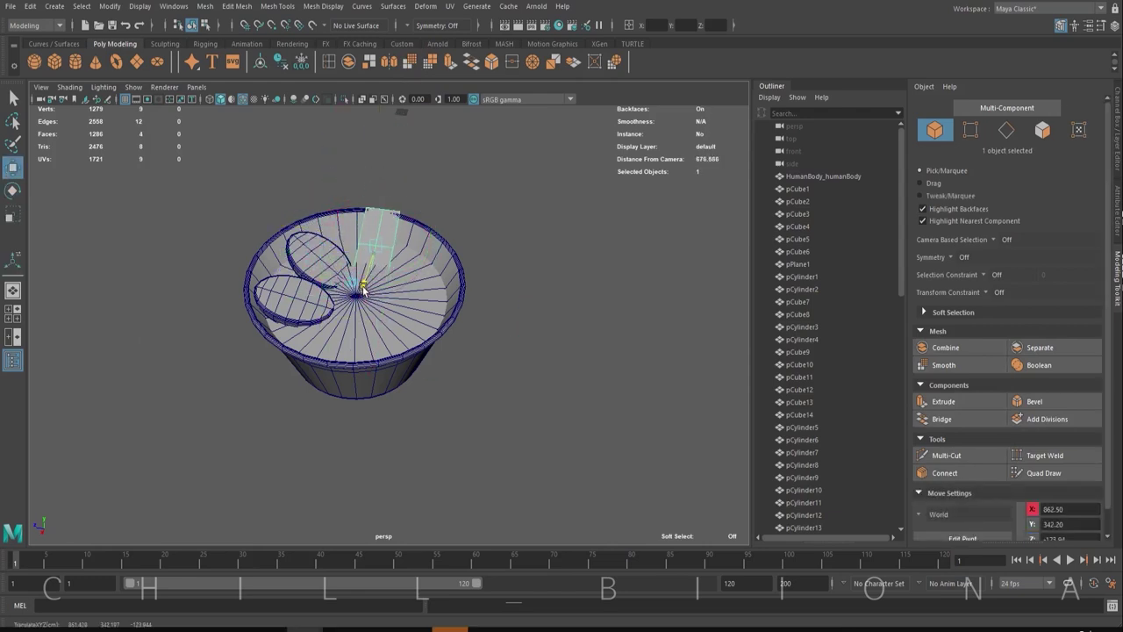
key(f)
alt+drag(409, 248, 364, 272)
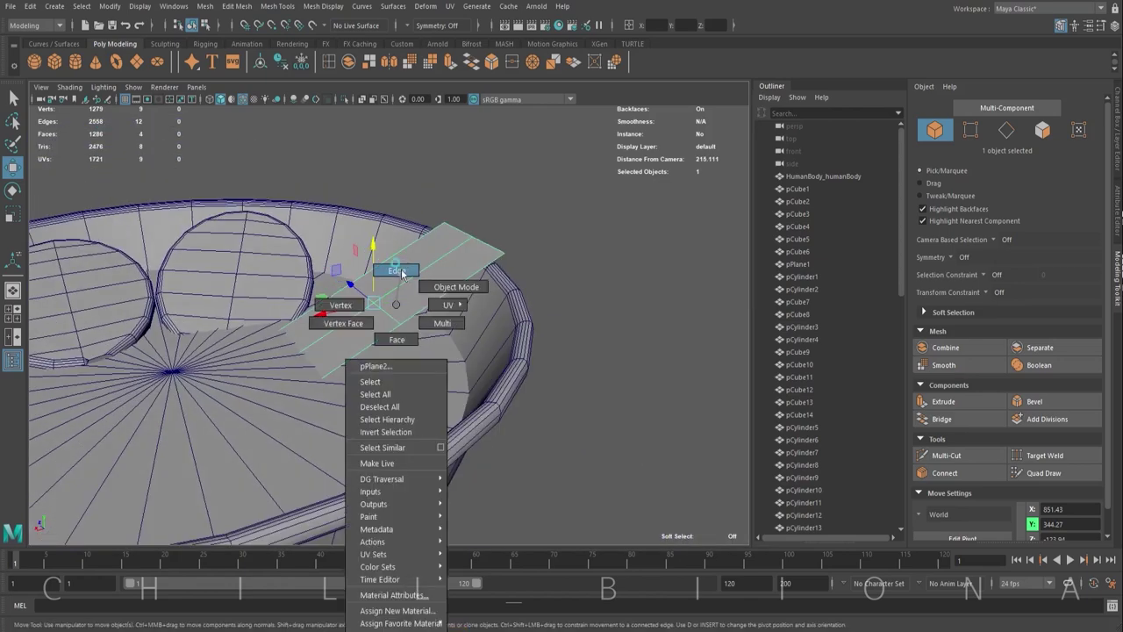
right_drag(388, 301, 389, 259)
click(463, 242)
key(ctrl+b)
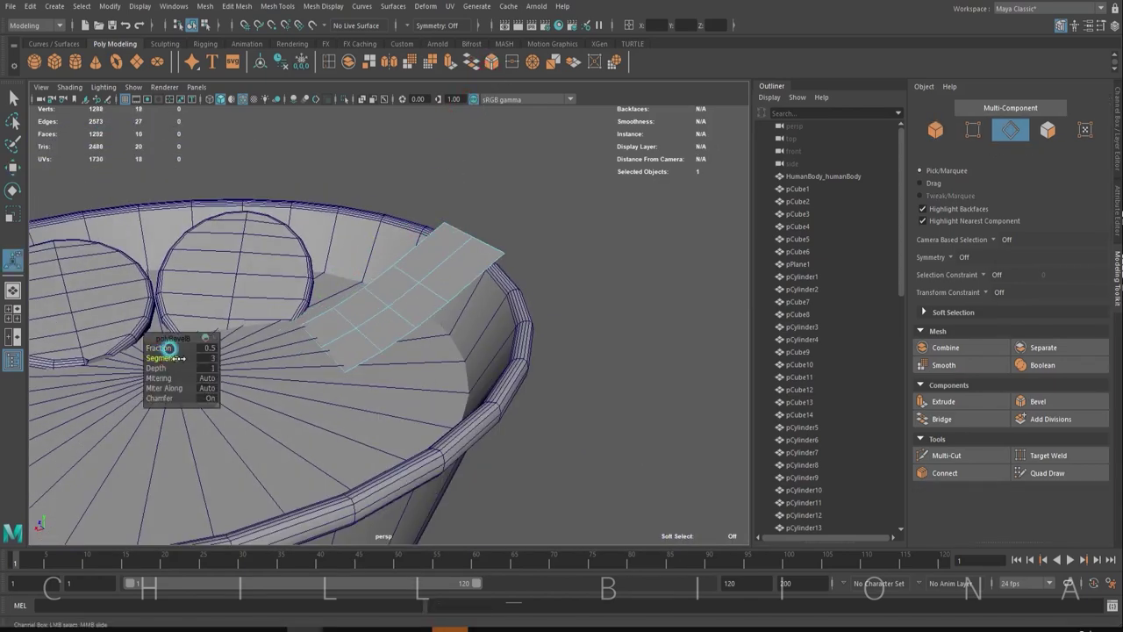
alt+drag(167, 348, 396, 341)
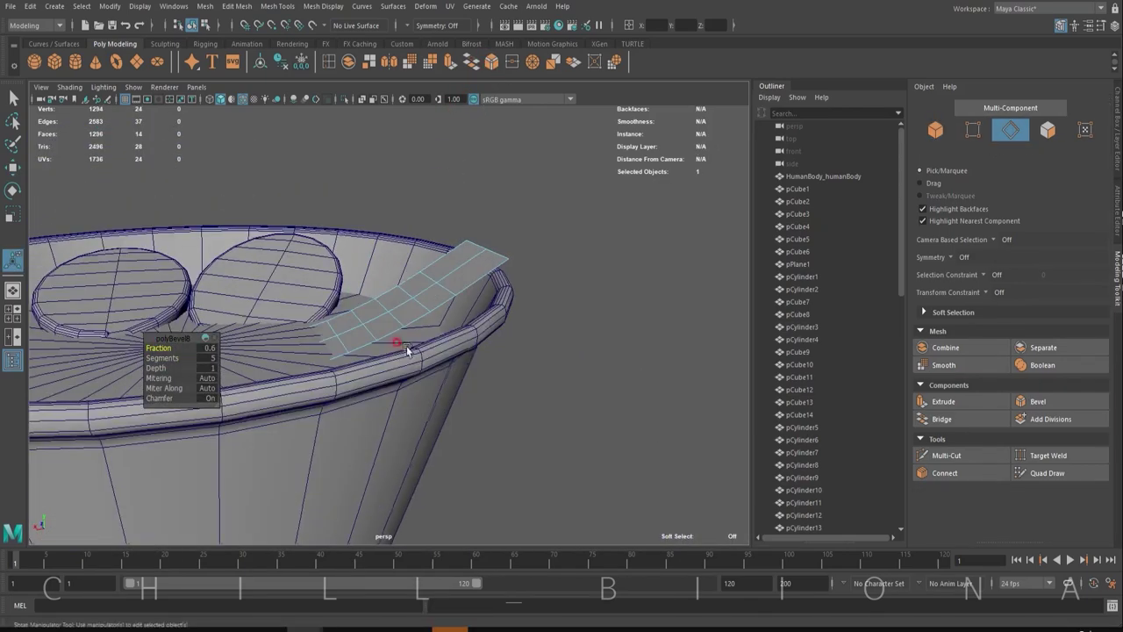
key(F8)
- Stretch the plane along one axis and extrude it into a thick slab
mouse_move(365, 292)
alt+mouse_down()
mouse_move(426, 351)
mouse_move(367, 269)
alt+mouse_up()
mouse_move(327, 303)
alt+mouse_down()
mouse_move(386, 316)
mouse_move(340, 262)
alt+mouse_up()
key(r)
mouse_move(337, 326)
mouse_down()
mouse_move(364, 276)
mouse_move(348, 175)
mouse_up()
key(ctrl+e)
- Bevel the slab's edges at fraction 0.8 with 3 segments
alt+drag(472, 200, 230, 348)
scroll(232, 356, up, 3)
scroll(378, 254, up, 2)
right_drag(377, 251, 377, 215)
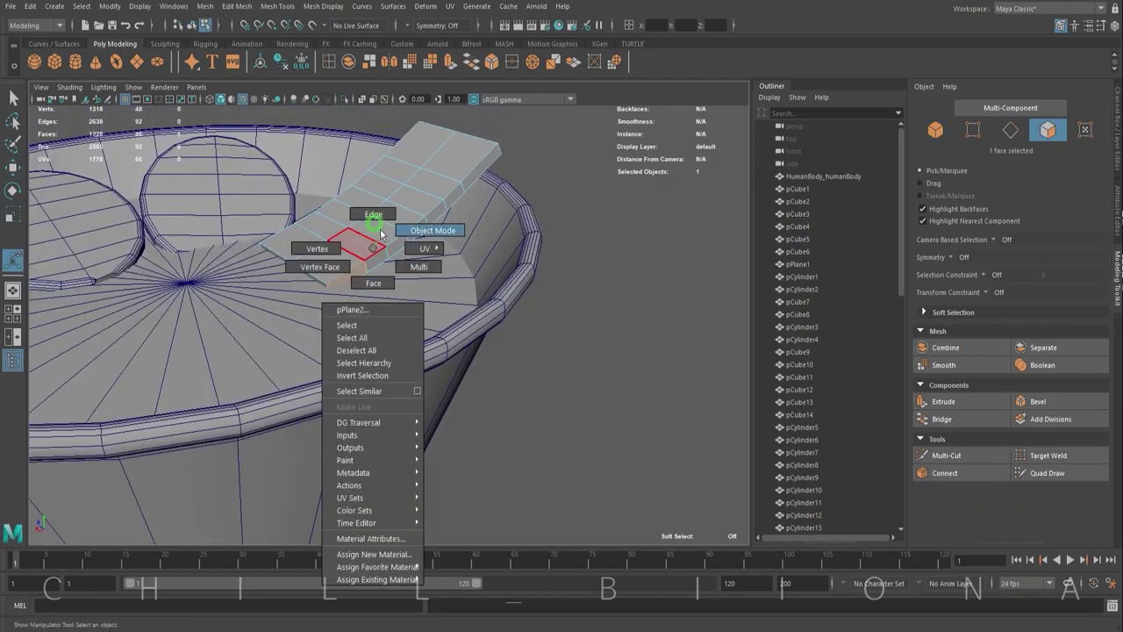
mouse_move(441, 133)
alt+mouse_down()
mouse_move(494, 187)
mouse_move(466, 181)
mouse_move(491, 263)
mouse_move(421, 289)
mouse_move(325, 295)
mouse_move(325, 318)
mouse_move(351, 125)
alt+mouse_up()
key(w)
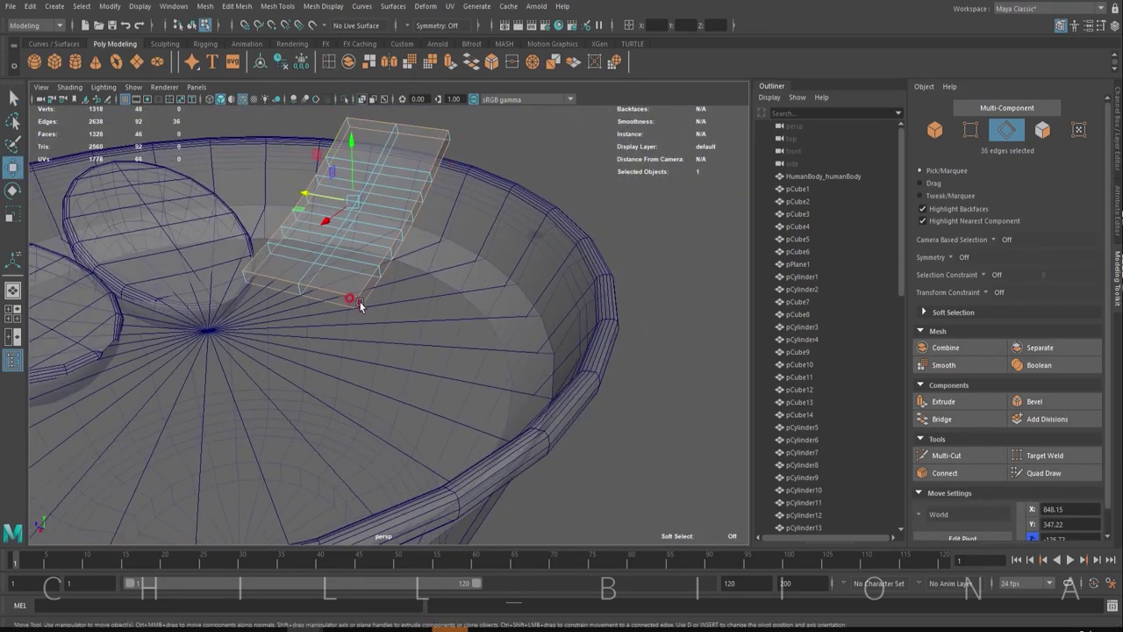
key(ctrl+b)
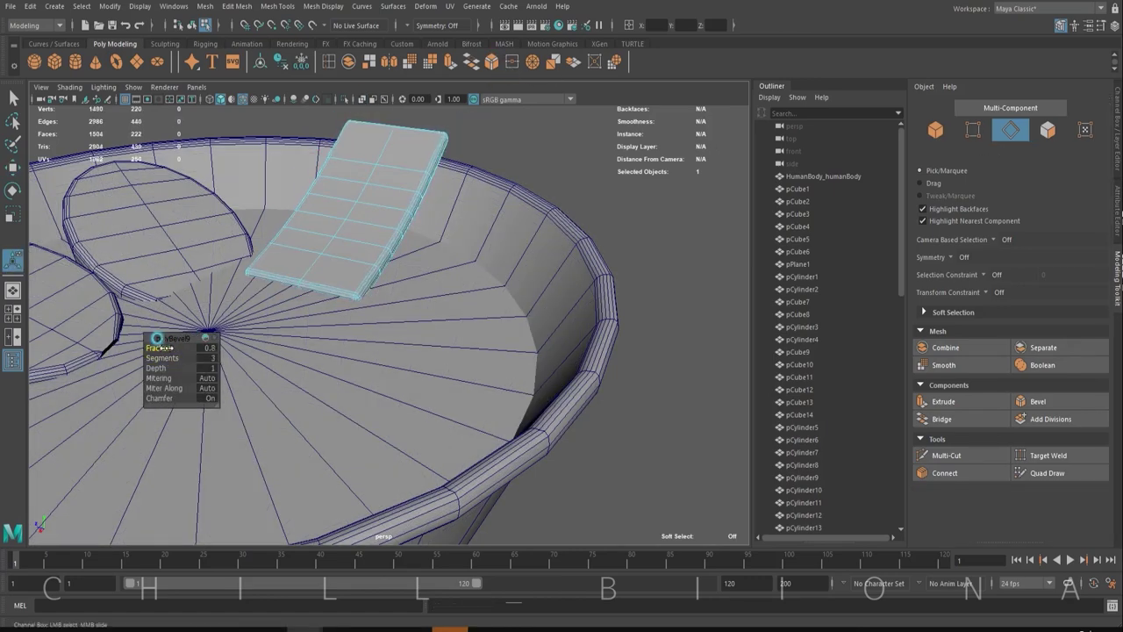
right_drag(394, 216, 333, 213)
drag(465, 123, 430, 145)
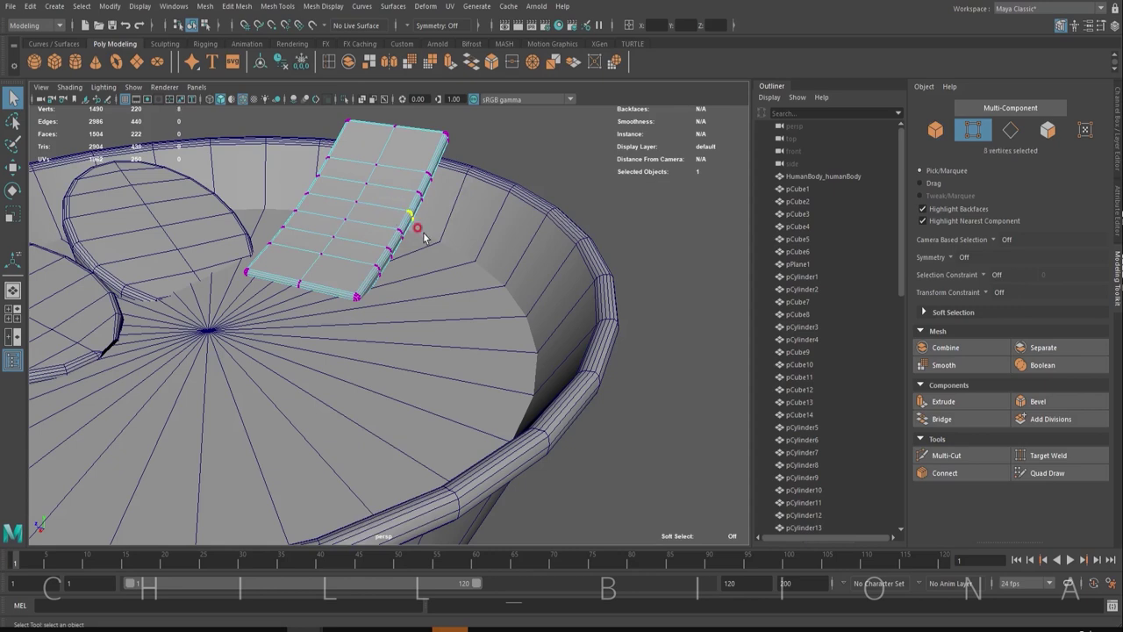
- With Soft Select on, lift the slab's end vertices so the slice curves along the bowl
key(b)
key(4)
key(w)
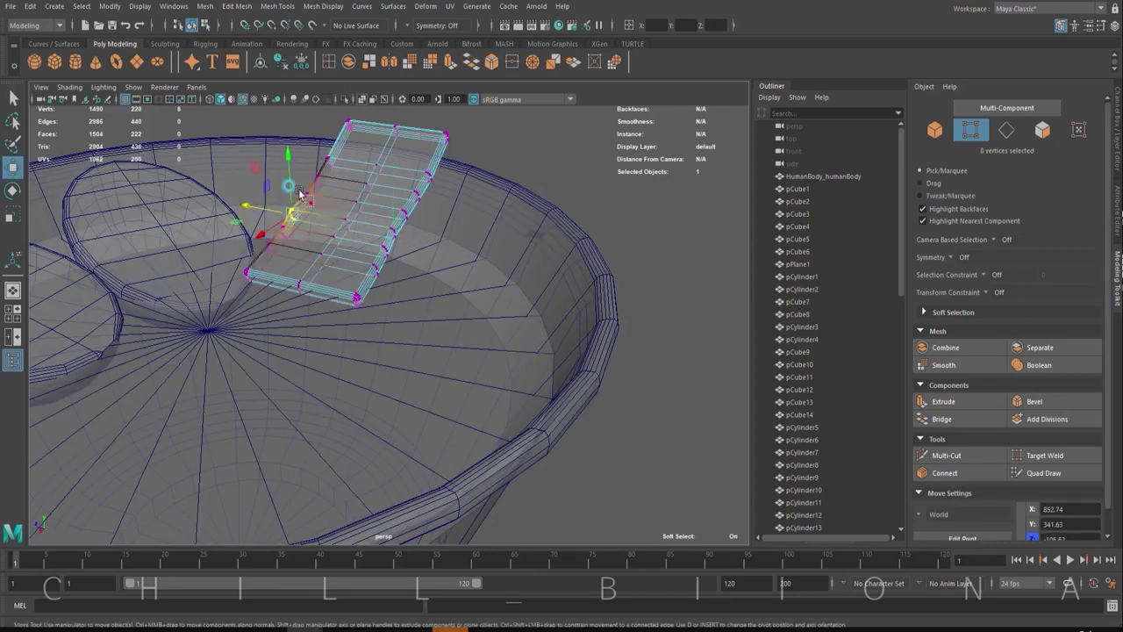
drag(275, 225, 329, 139)
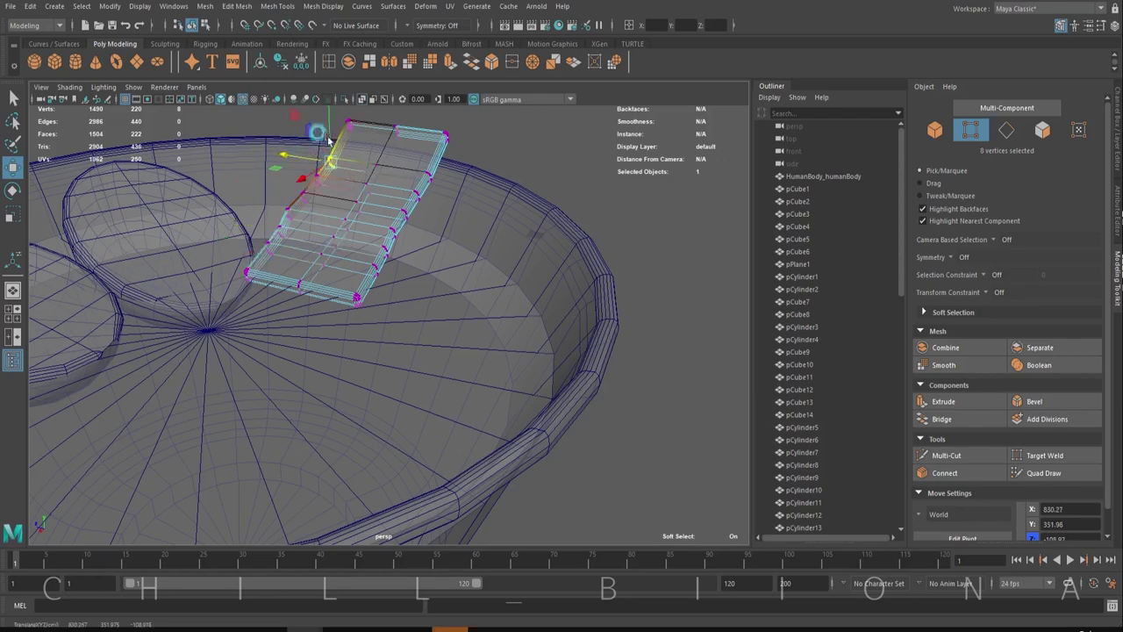
alt+drag(436, 114, 527, 188)
scroll(460, 151, up, 2)
right_click(459, 151)
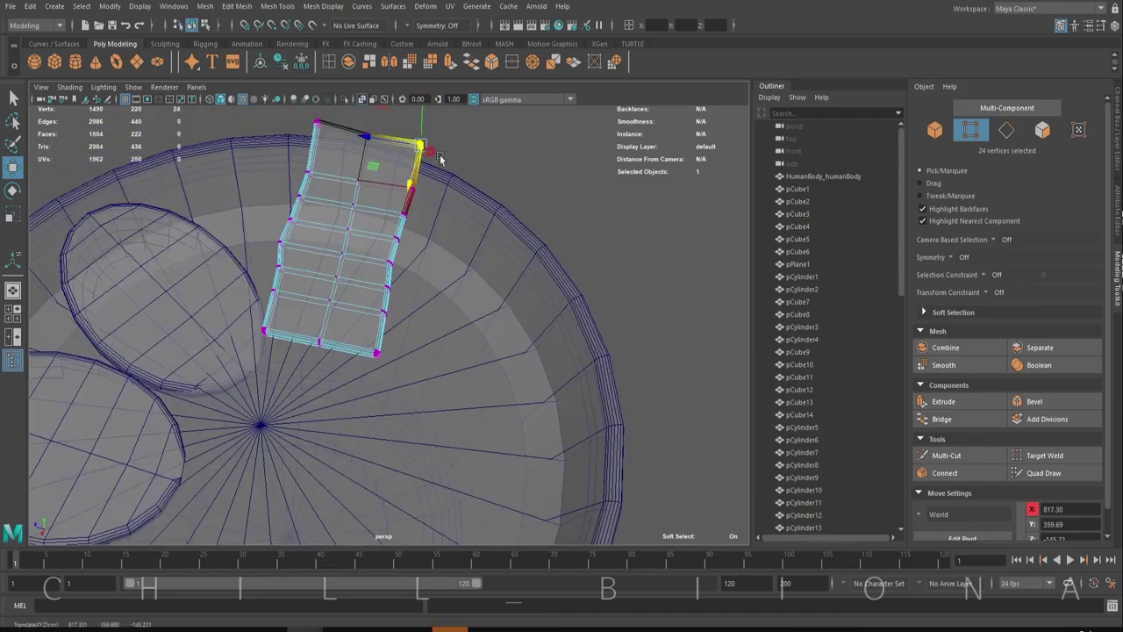
click(515, 131)
mouse_move(515, 132)
alt+mouse_down()
mouse_move(289, 289)
mouse_move(350, 229)
alt+mouse_up()
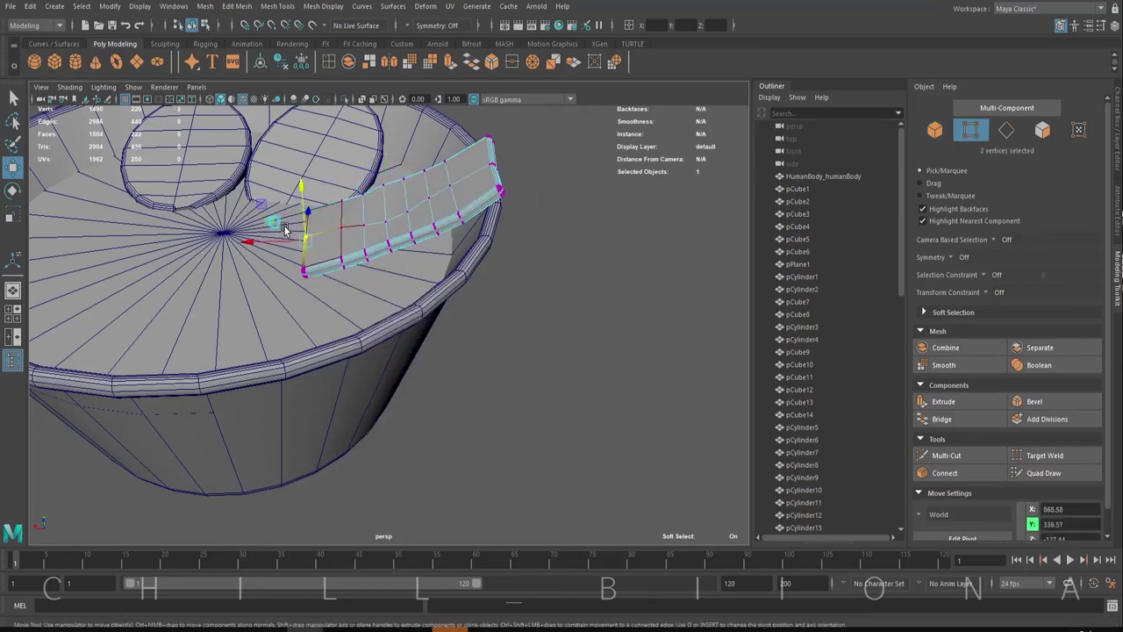
alt+drag(512, 157, 351, 243)
key(F8)
- Duplicate the meat slice and rotate the new copy outward
scroll(395, 274, down, 2)
mouse_move(395, 275)
alt+mouse_down()
mouse_move(318, 331)
mouse_move(326, 338)
alt+mouse_up()
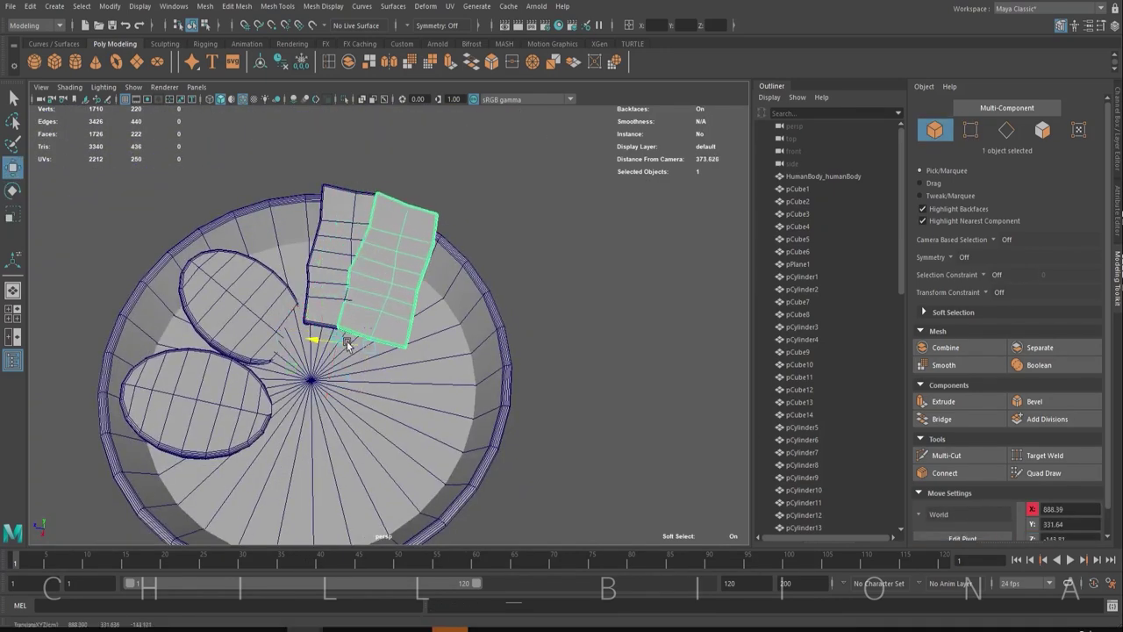
click(352, 301)
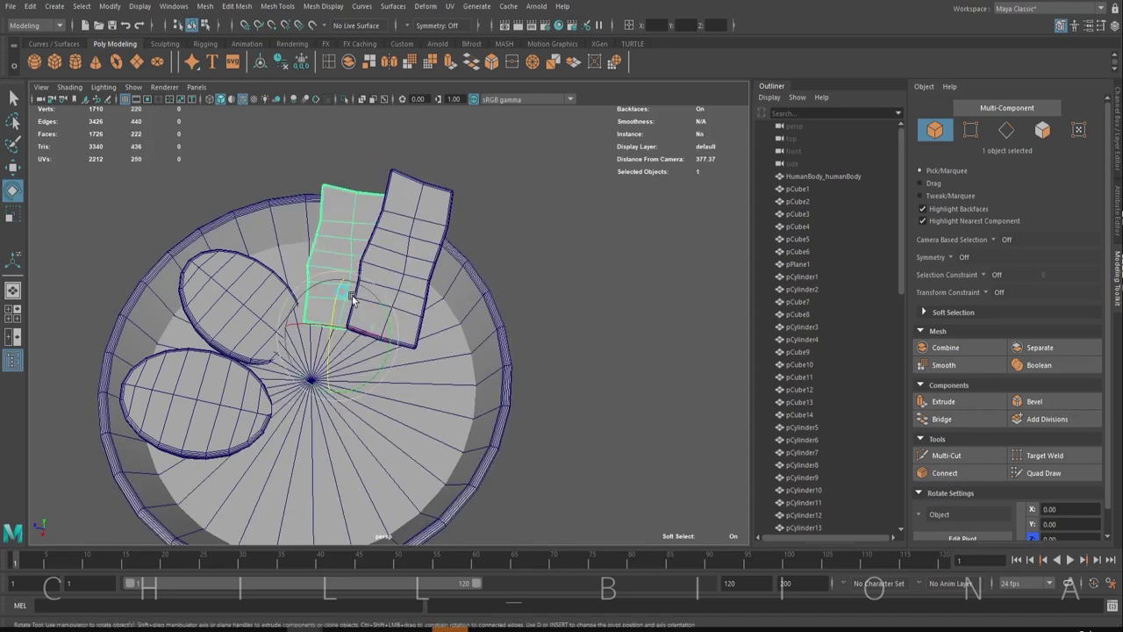
alt+drag(338, 289, 343, 331)
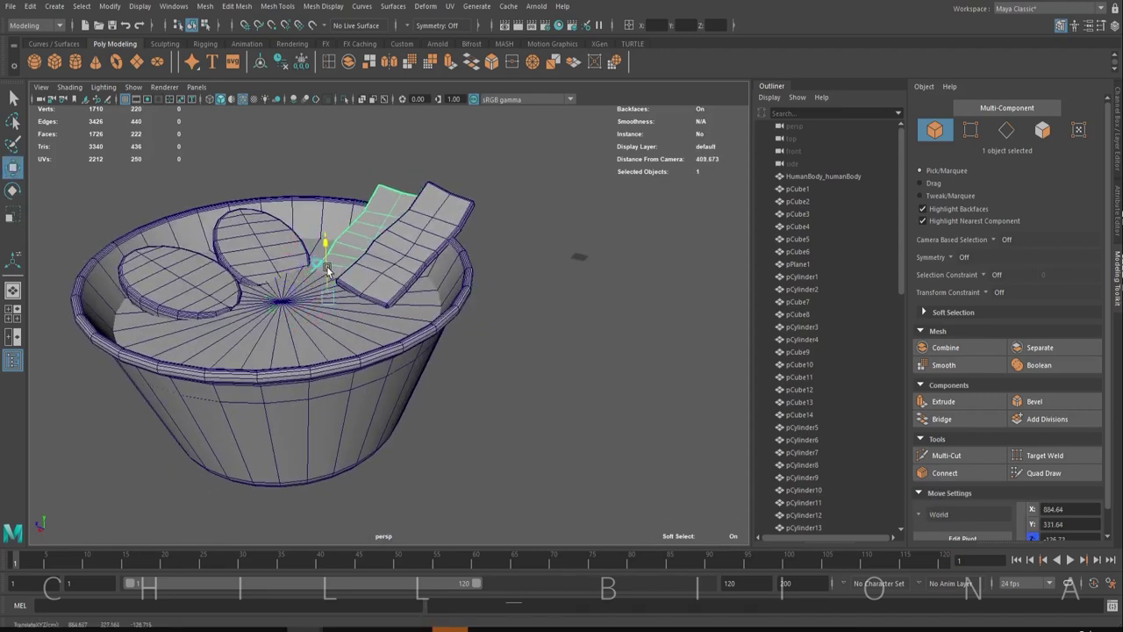
key(e)
mouse_move(380, 259)
shift+mouse_down()
mouse_move(380, 277)
mouse_move(402, 253)
shift+mouse_up()
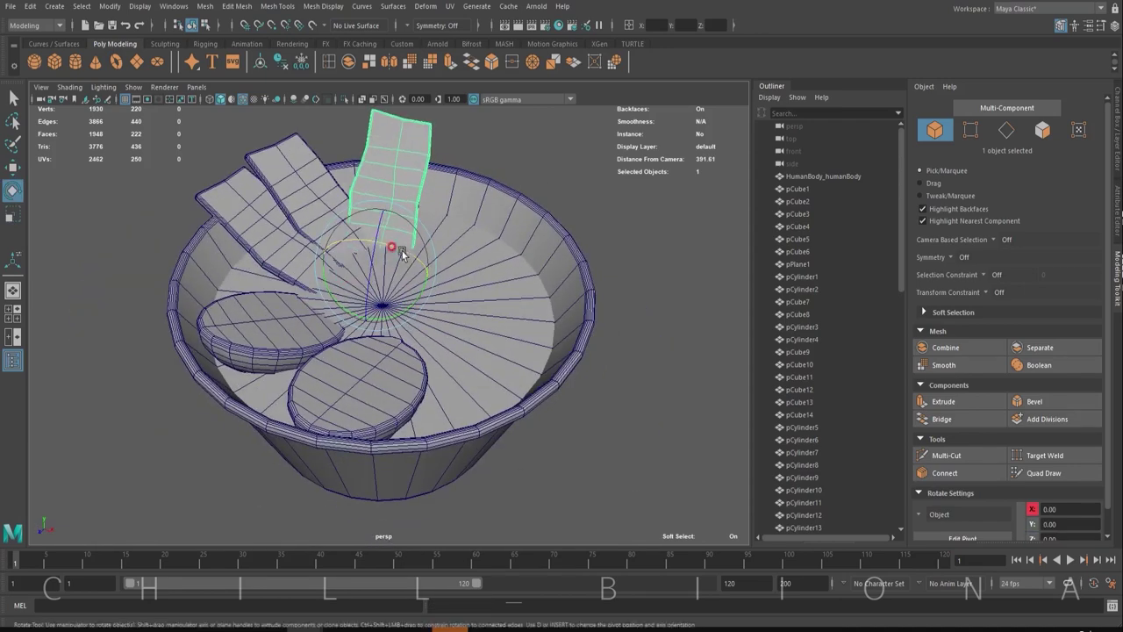
- Rotate the remaining slices into a fan across the bowl's back and reposition the selected piece
click(331, 213)
key(e)
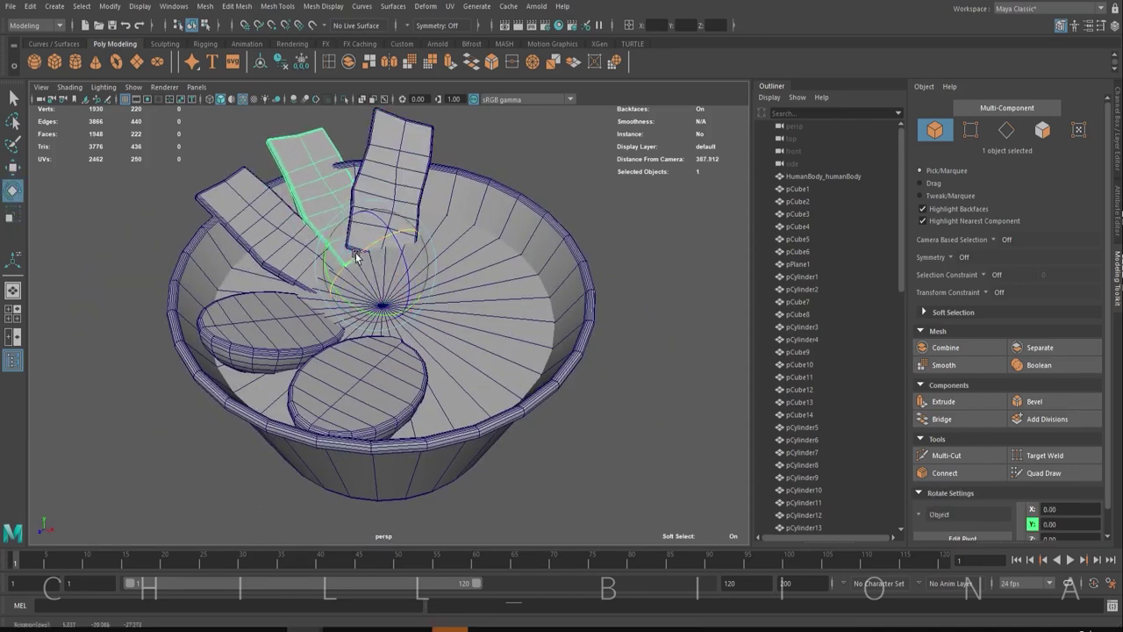
mouse_move(373, 228)
alt+mouse_down()
mouse_move(443, 315)
mouse_move(465, 303)
alt+mouse_up()
alt+drag(422, 259, 323, 302)
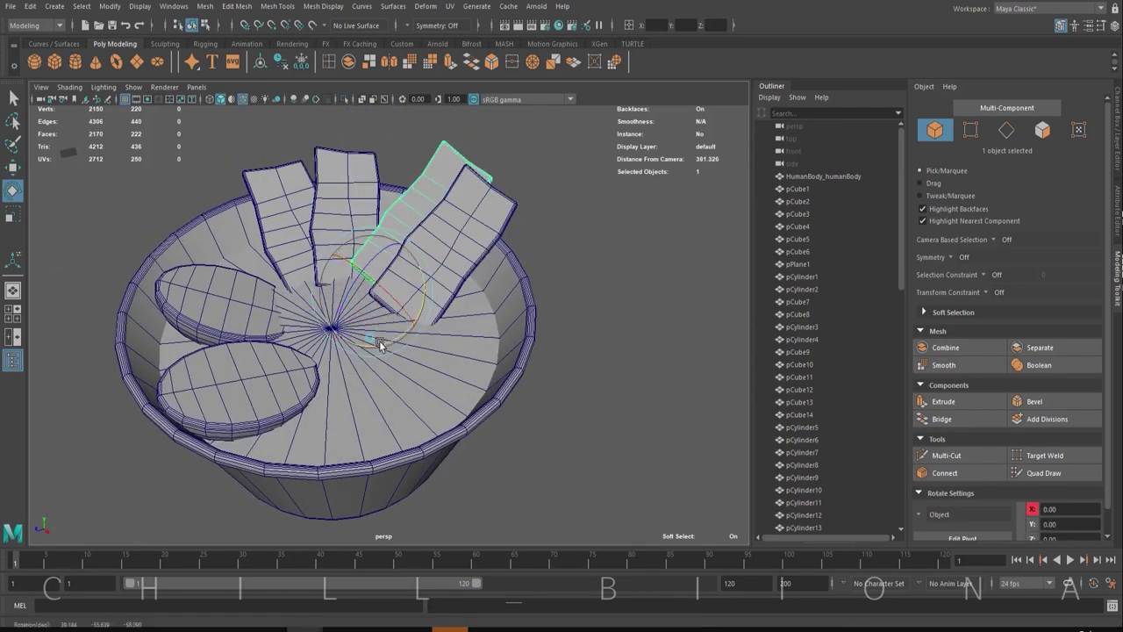
key(e)
mouse_move(351, 307)
mouse_down()
mouse_move(413, 346)
mouse_move(367, 340)
mouse_up()
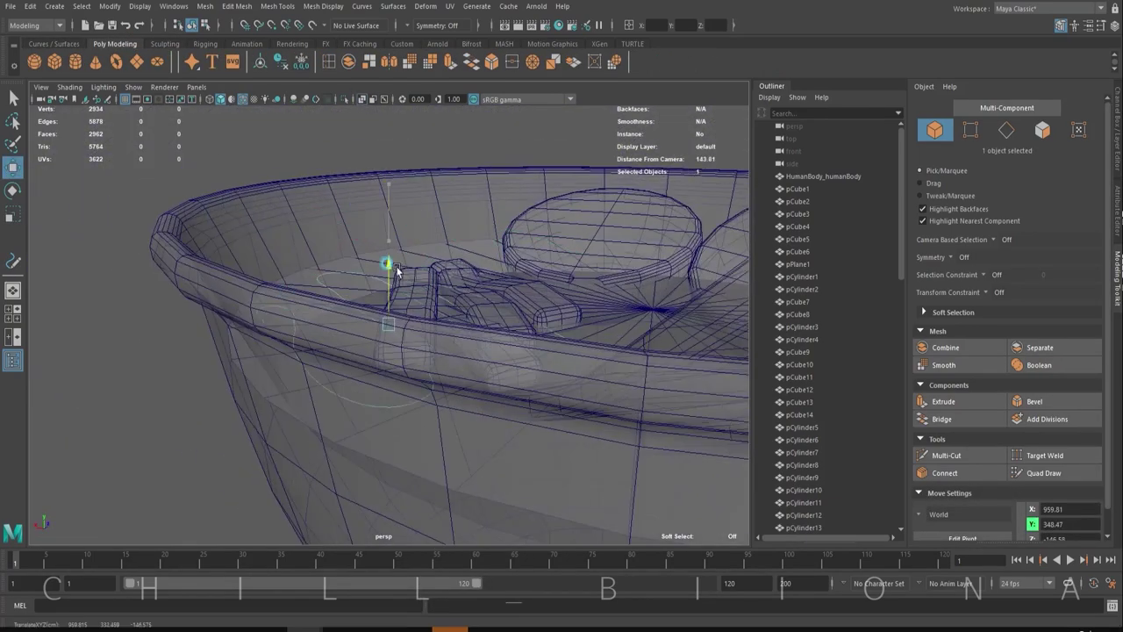
right_drag(394, 251, 334, 258)
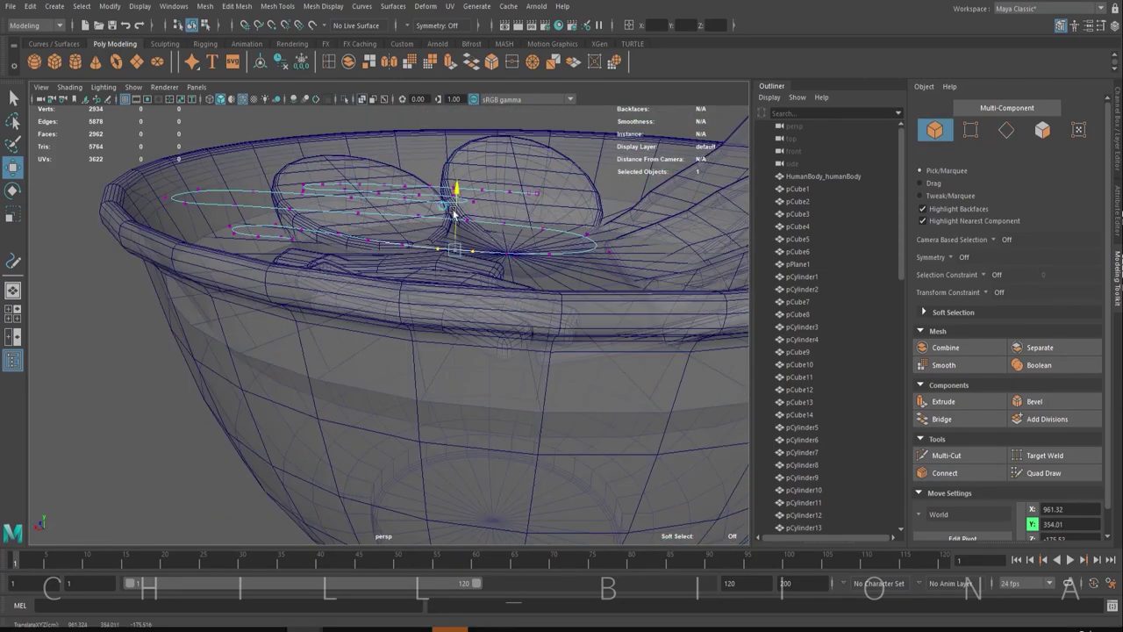
mouse_move(336, 243)
alt+mouse_down()
mouse_move(367, 167)
mouse_move(586, 182)
alt+mouse_up()
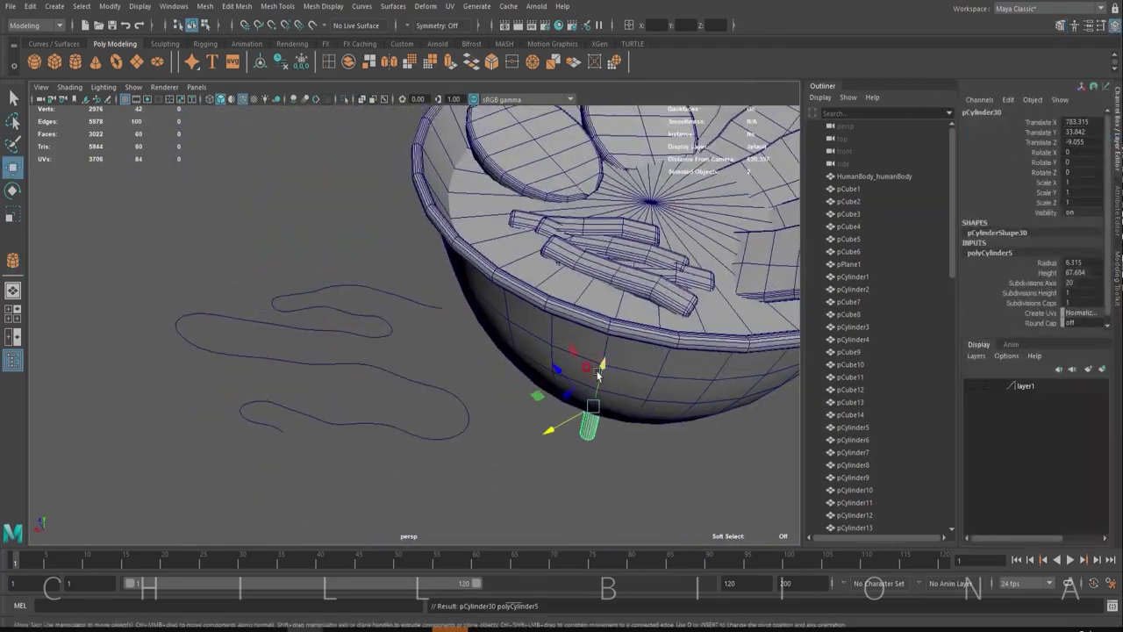
- Extrude the cylinder cap face along the wavy curve with 100 divisions
key(f)
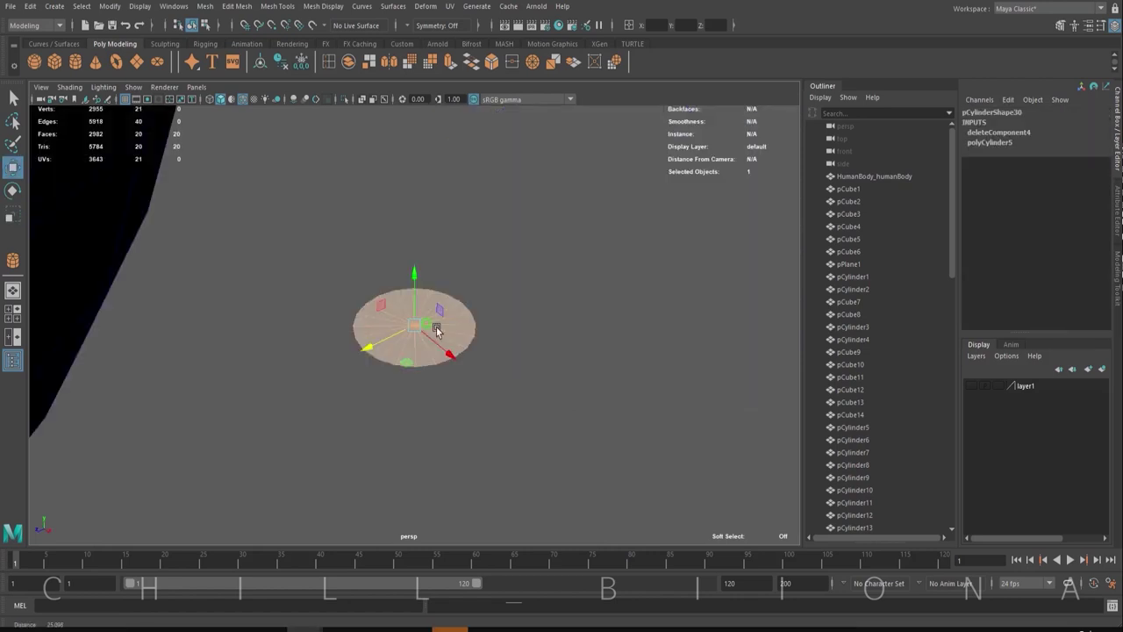
click(13, 309)
key(e)
scroll(213, 295, down, 3)
shift+click(214, 289)
key(w)
key(f)
key(f)
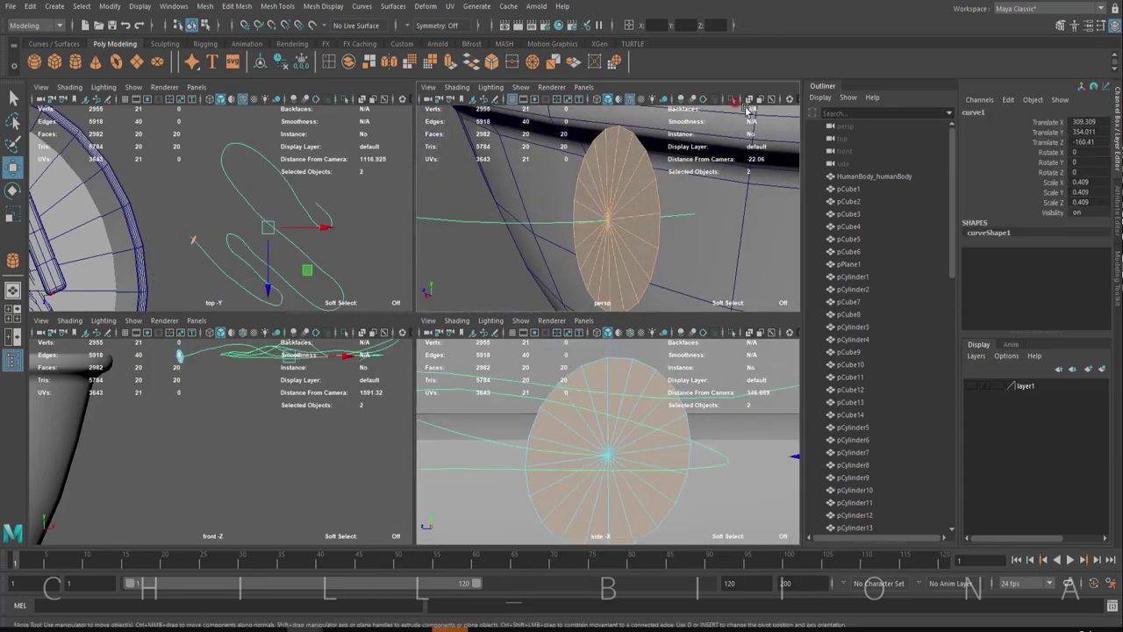
click(472, 62)
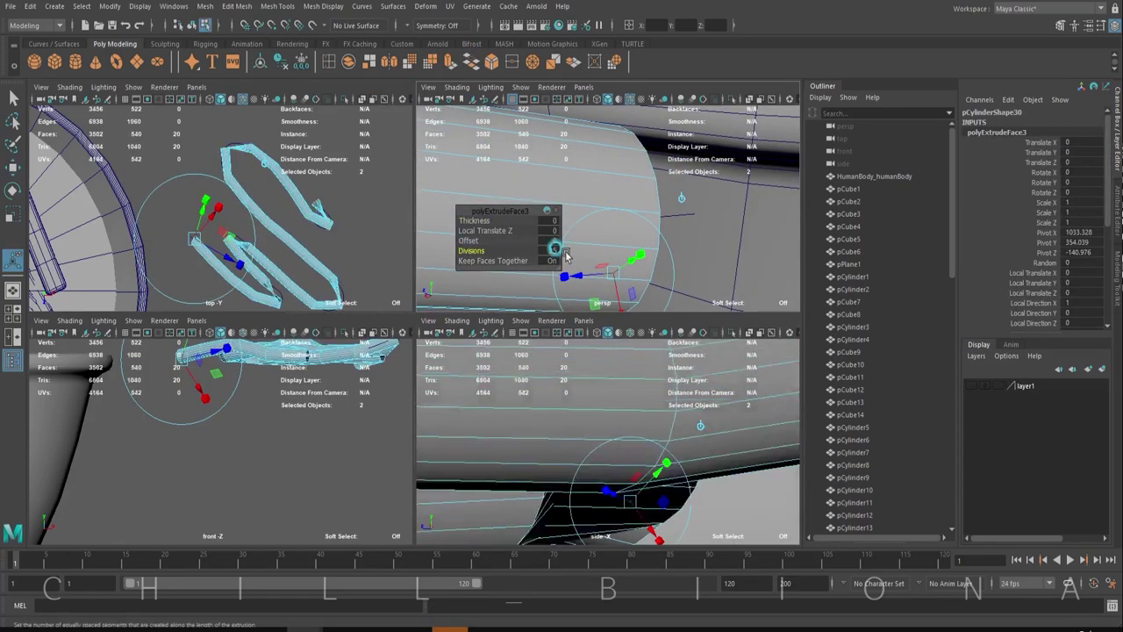
- Duplicate the noodle tube and move the copy into the bowl
key(space)
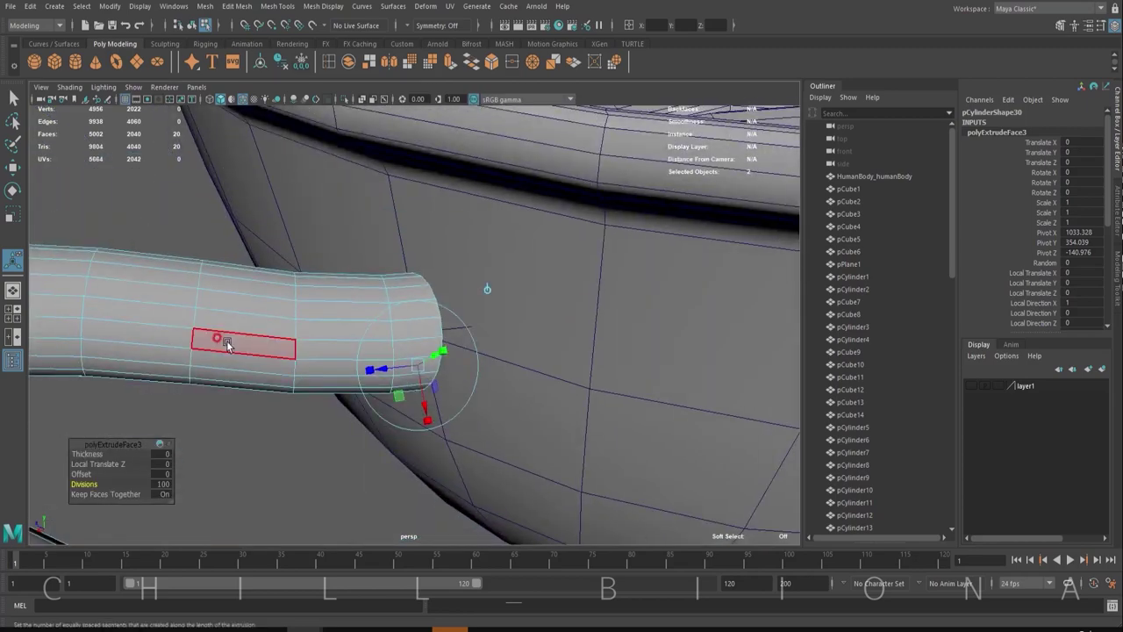
key(q)
alt+drag(134, 385, 555, 246)
key(ctrl+d)
mouse_move(301, 473)
mouse_down()
mouse_move(278, 408)
mouse_move(250, 244)
mouse_up()
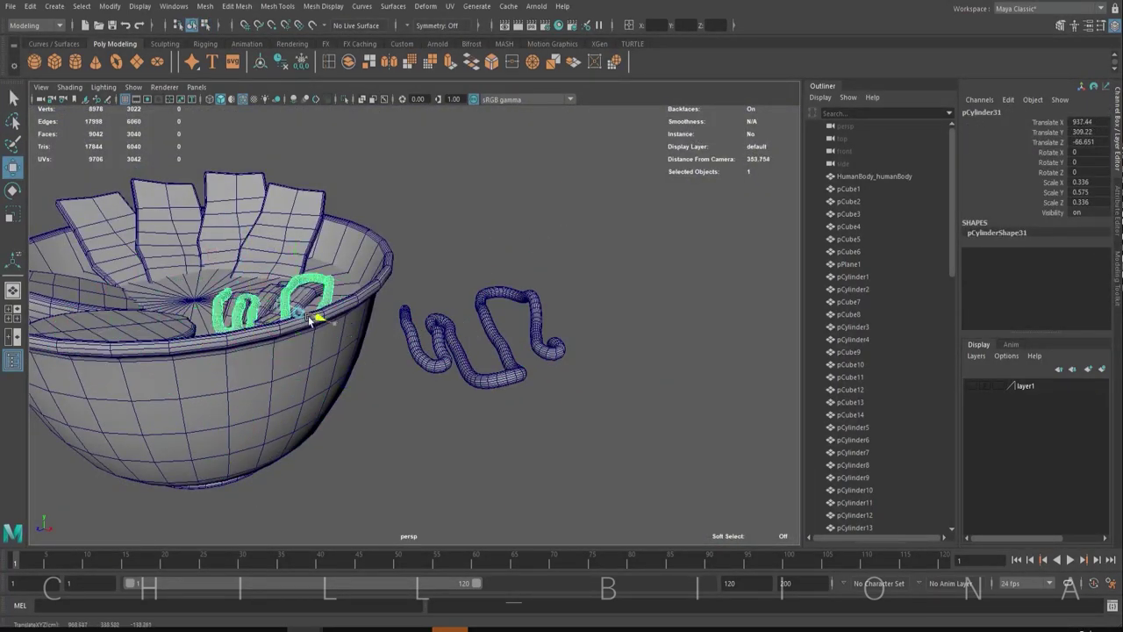
- Shift and rotate the green noodle in the bowl, then duplicate it and move the copy aside
mouse_move(251, 244)
alt+mouse_down()
mouse_move(488, 260)
mouse_move(475, 351)
mouse_move(443, 364)
mouse_move(412, 289)
alt+mouse_up()
key(e)
scroll(412, 289, down, 3)
key(ctrl+d)
key(w)
mouse_move(351, 246)
mouse_down()
mouse_move(145, 211)
mouse_move(166, 232)
mouse_up()
mouse_move(167, 232)
alt+mouse_down()
mouse_move(210, 274)
mouse_move(188, 396)
mouse_move(251, 381)
alt+mouse_up()
- Move the cyan noodle into the bowl and turn it to lie across
click(211, 260)
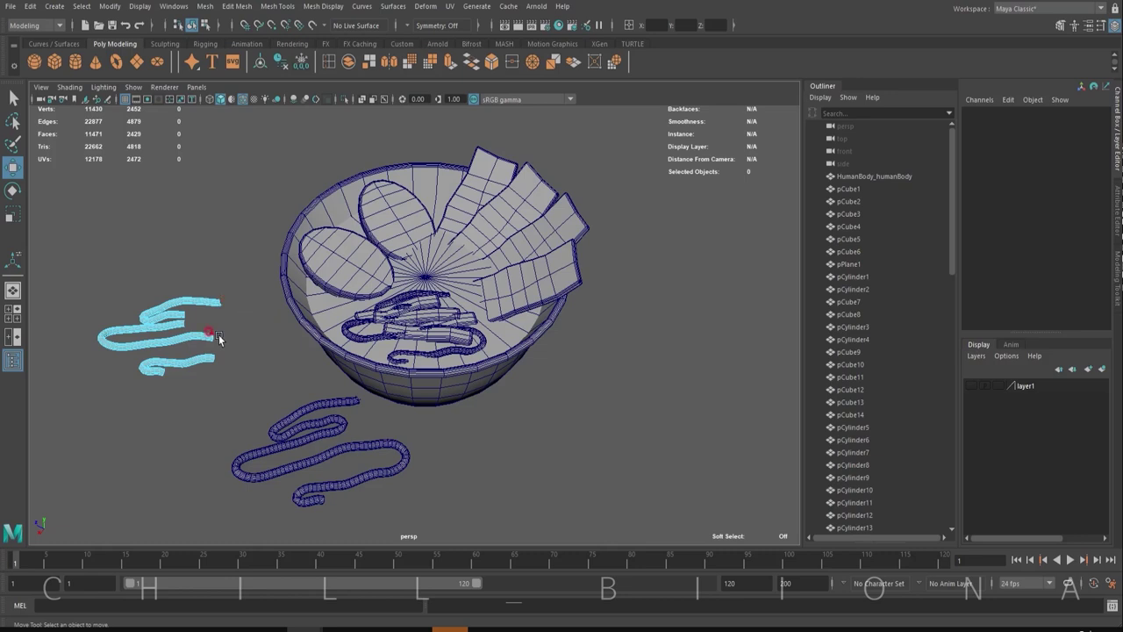
click(138, 351)
drag(138, 351, 396, 277)
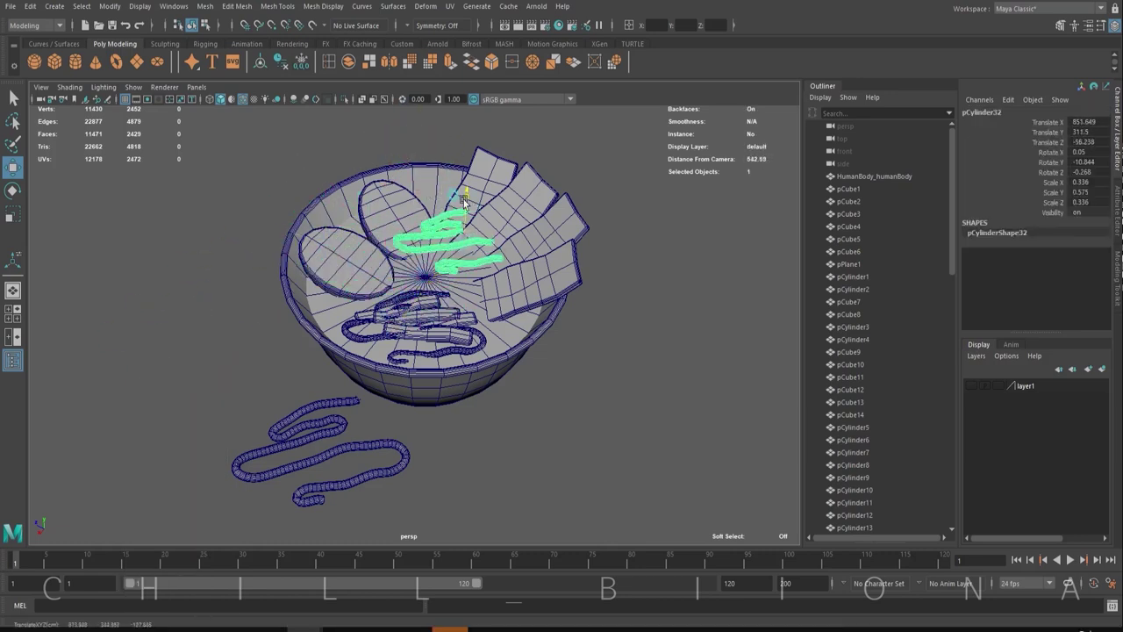
key(e)
drag(474, 230, 413, 279)
- Bend the noodle in the bowl using soft falloff selection on a vertex
key(w)
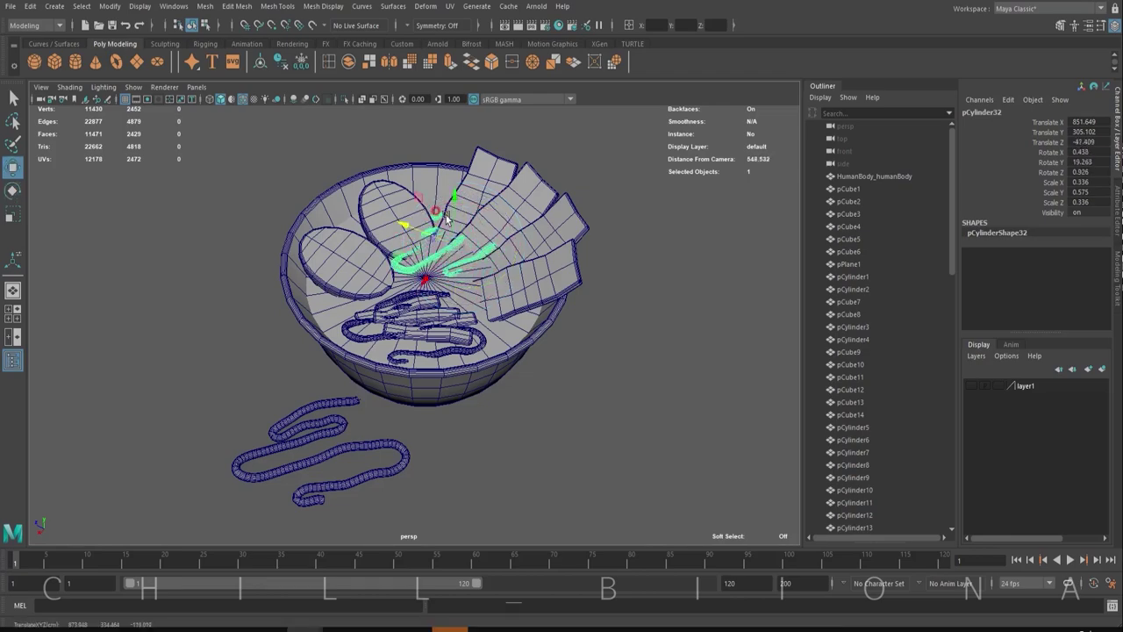
scroll(457, 255, up, 5)
mouse_move(493, 337)
alt+mouse_down()
mouse_move(521, 352)
mouse_move(492, 290)
alt+mouse_up()
key(F9)
click(515, 356)
key(b)
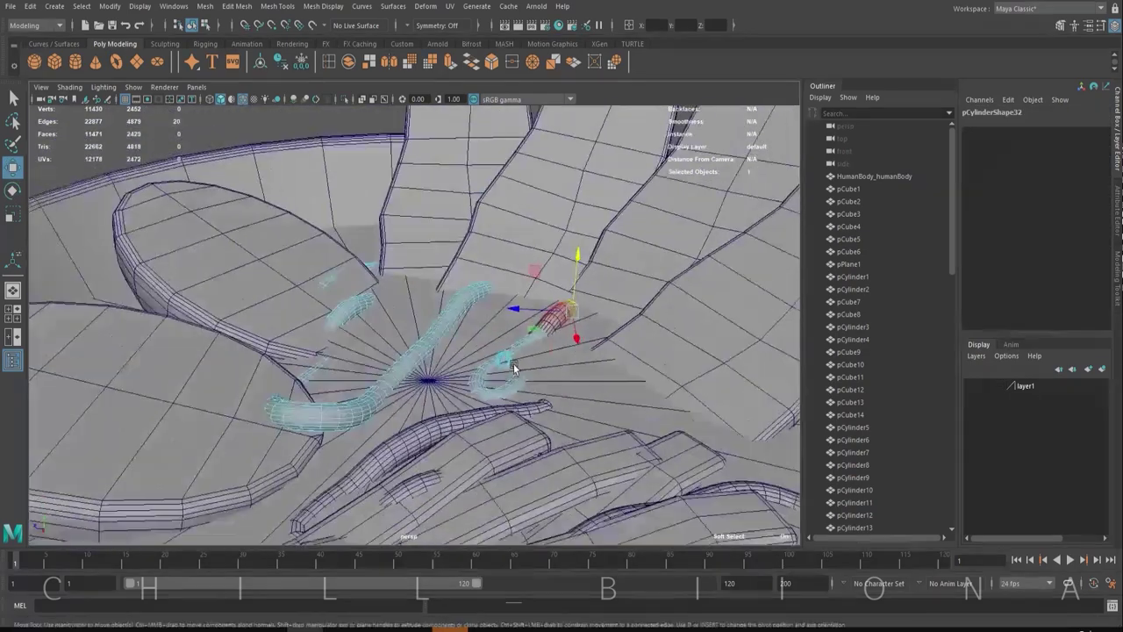
scroll(457, 289, down, 5)
- Create a 102.606 × 157.946 polygon plane and position it over the bowl
click(351, 263)
click(292, 426)
alt+drag(292, 426, 473, 413)
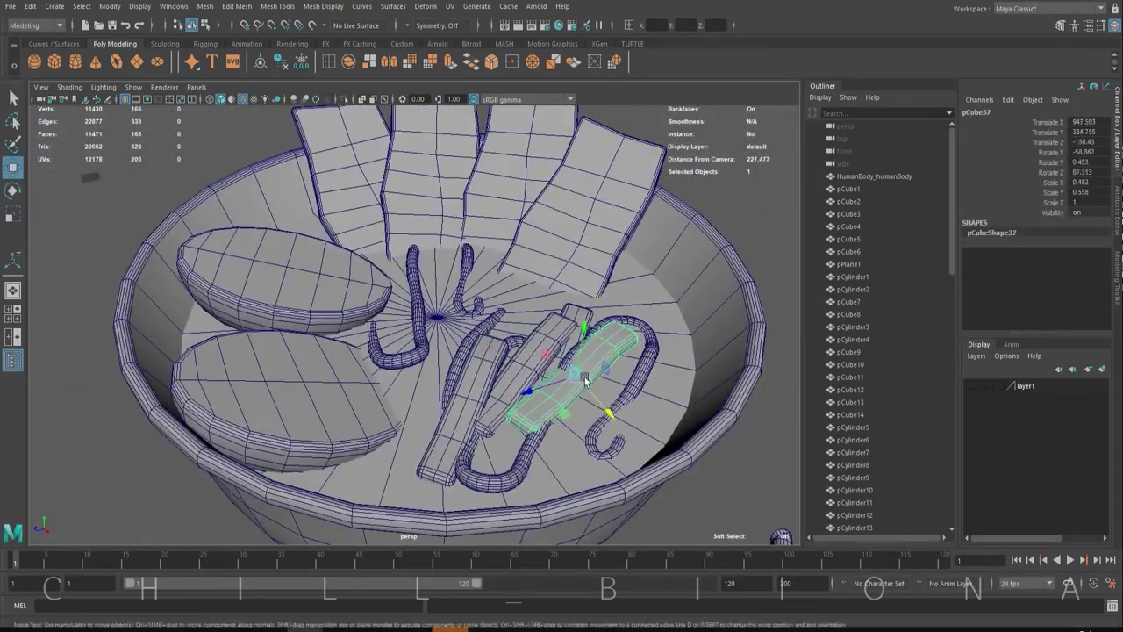
scroll(474, 412, down, 5)
drag(180, 321, 258, 401)
mouse_move(219, 360)
mouse_down()
mouse_move(422, 266)
mouse_move(399, 290)
mouse_up()
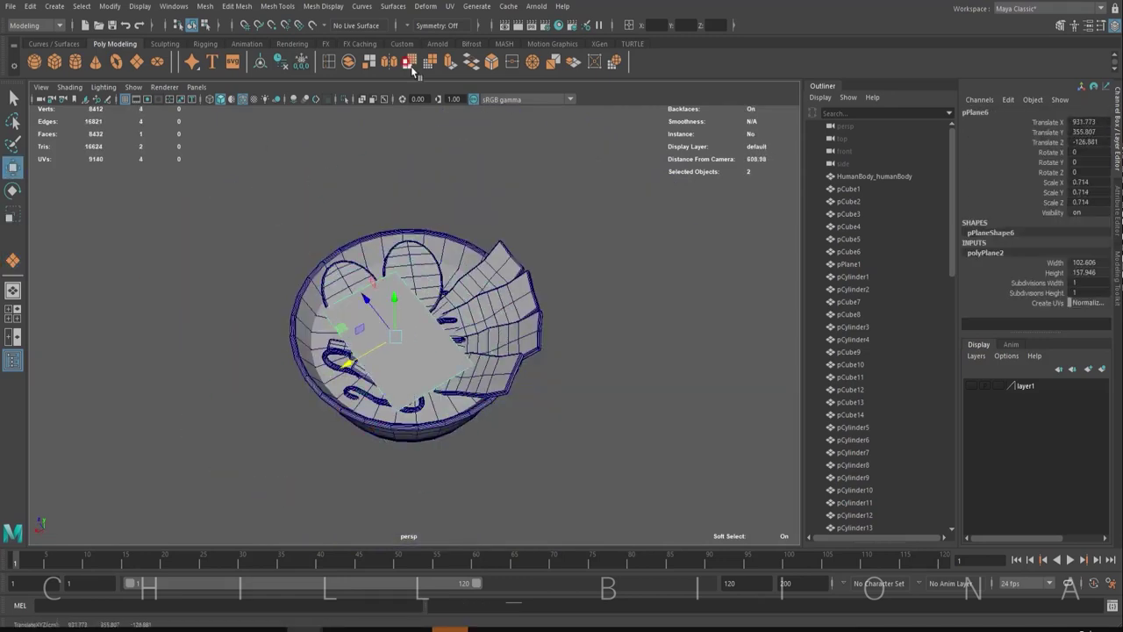
- Move the plane into the bowl, smooth it into a finer grid, and enter vertex editing
shift+right_drag(399, 289, 202, 345)
key(F9)
scroll(401, 283, up, 5)
right_click(483, 316)
click(384, 253)
- Place the plane on the bowl's lower rim and curve it with the Grab sculpt brush
right_drag(522, 305, 491, 263)
mouse_move(424, 386)
mouse_down()
mouse_move(443, 377)
mouse_move(439, 263)
mouse_up()
mouse_move(413, 316)
mouse_down()
mouse_move(392, 457)
mouse_move(296, 451)
mouse_move(457, 292)
mouse_move(377, 263)
mouse_up()
key(e)
click(165, 43)
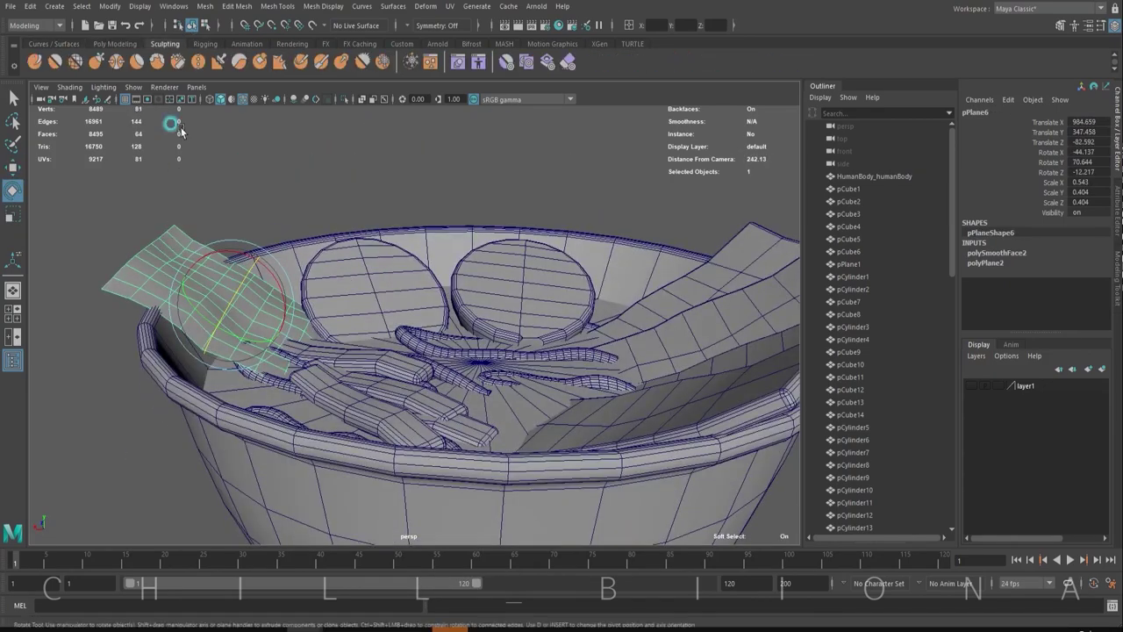
click(96, 62)
mouse_move(318, 320)
alt+mouse_down()
mouse_move(351, 368)
mouse_move(378, 332)
mouse_move(363, 263)
mouse_move(321, 359)
mouse_move(376, 431)
mouse_move(571, 371)
mouse_move(562, 386)
alt+mouse_up()
- Duplicate a bamboo shoot stick to add another piece
click(351, 368)
key(w)
key(ctrl+d)
key(e)
key(ctrl+z)
key(ctrl+z)
key(ctrl+z)
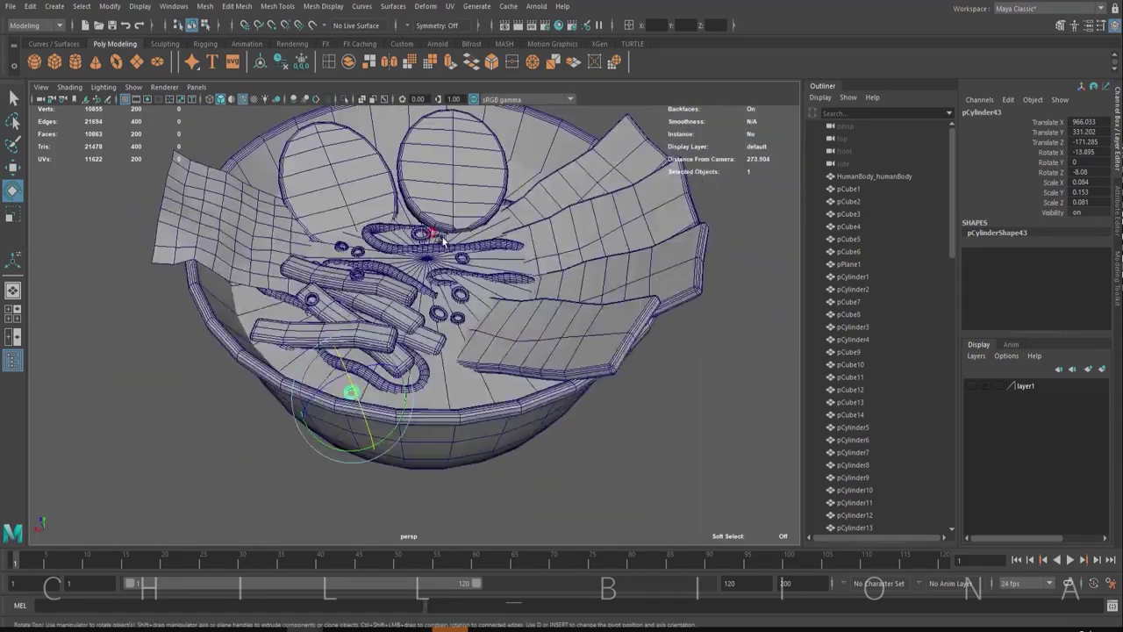
- Orbit around the untextured ramen bowl and add a new fill layer
alt+drag(502, 335, 569, 282)
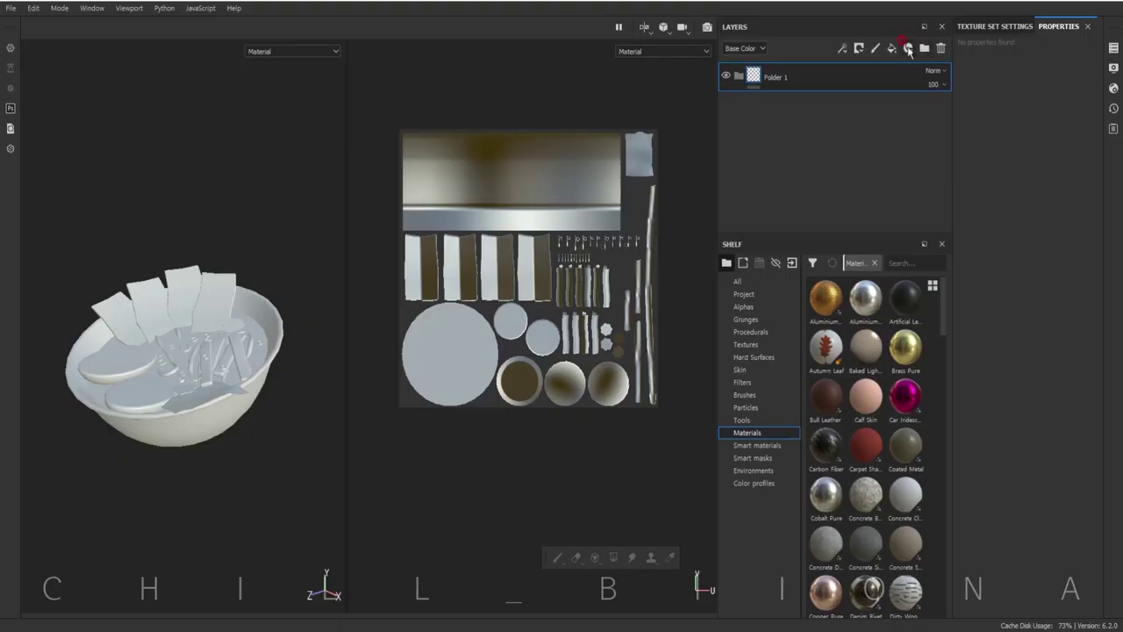
click(891, 48)
- Place a fill layer below Folder 1 and give it a yellow-gold base colour
drag(781, 78, 784, 110)
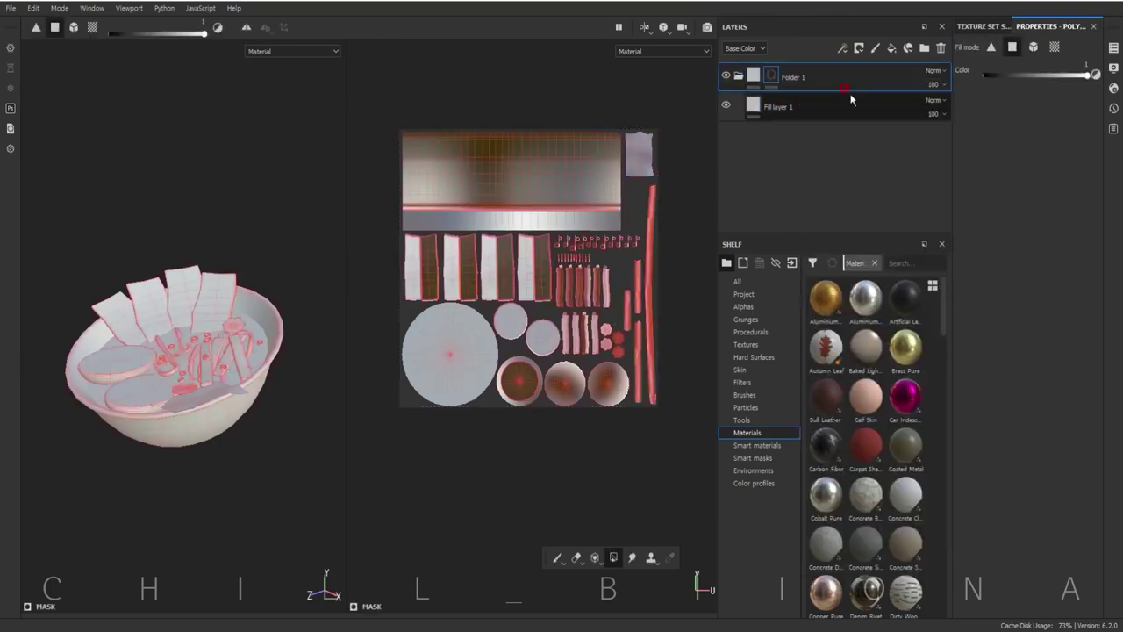
click(783, 110)
click(1023, 334)
drag(1062, 412, 1088, 452)
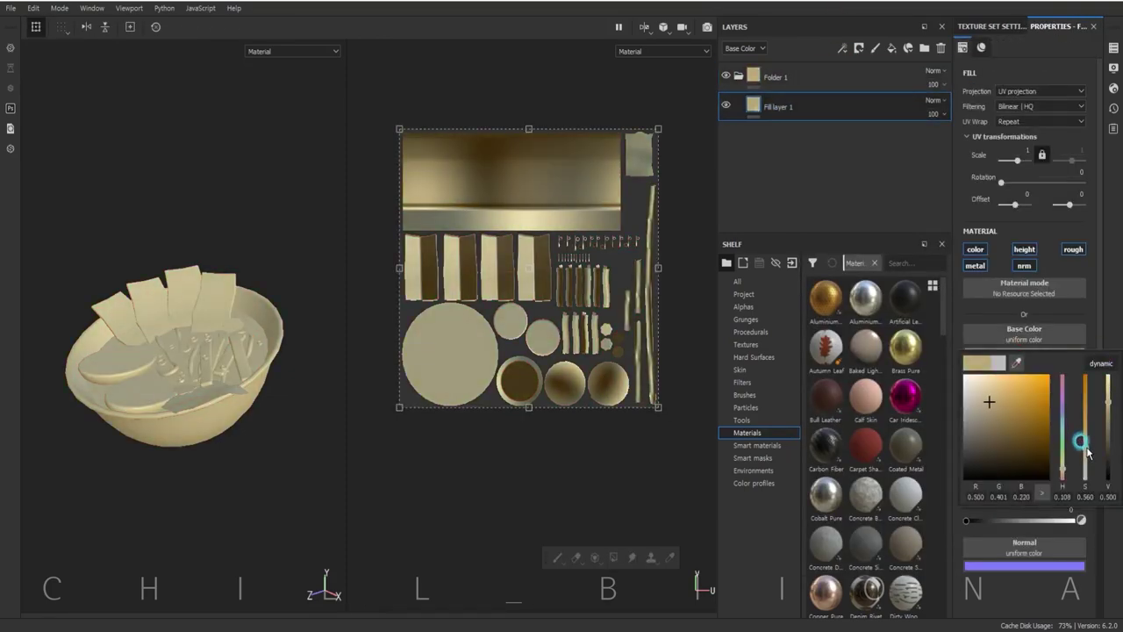
- Give Folder 1 a black mask with paint, fill a UV region, and add Fill layer 2
right_click(799, 77)
click(825, 83)
right_click(770, 77)
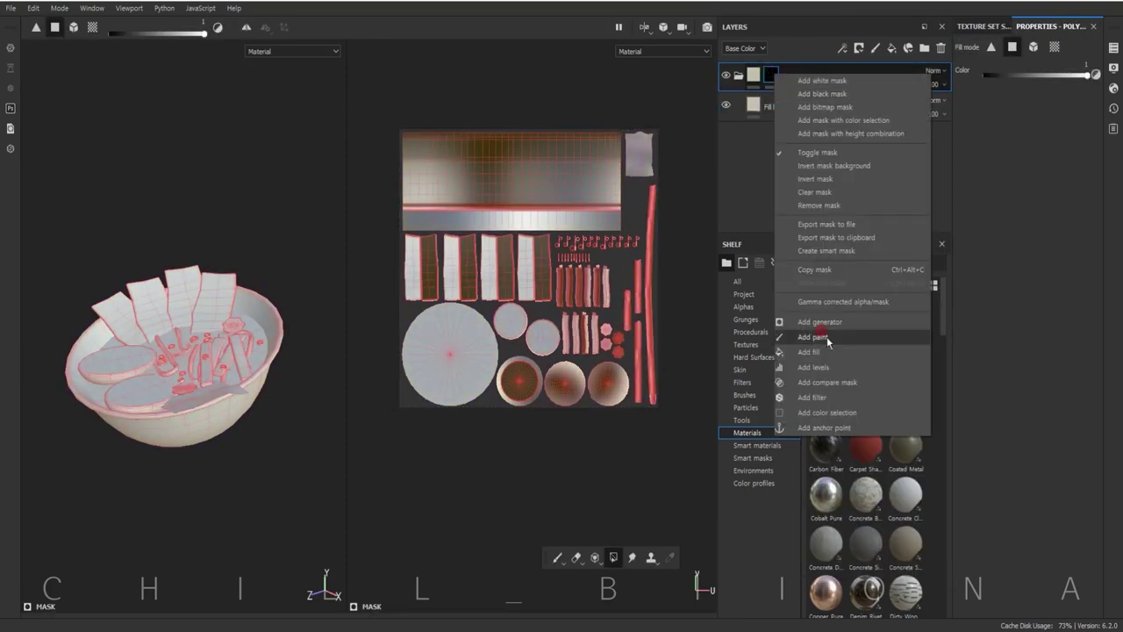
click(807, 338)
alt+drag(275, 351, 254, 401)
click(781, 124)
click(891, 48)
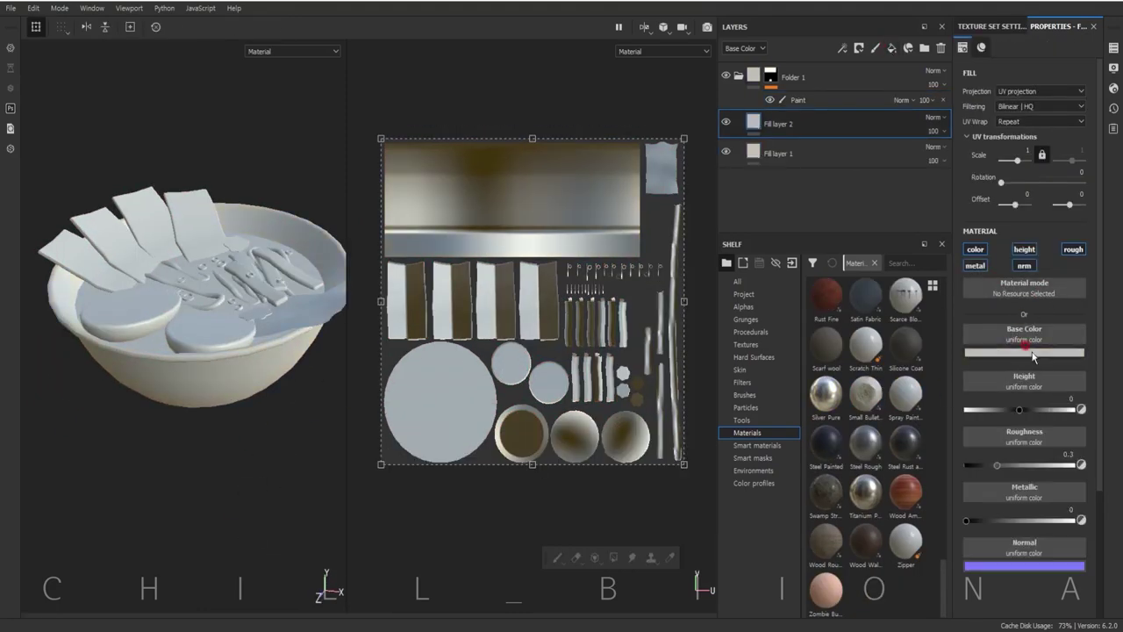
- Colour Fill layer 2 dark blue and mask it with a small-tiled Fabric Squares pattern
click(1024, 352)
drag(1018, 390, 1035, 434)
right_click(808, 118)
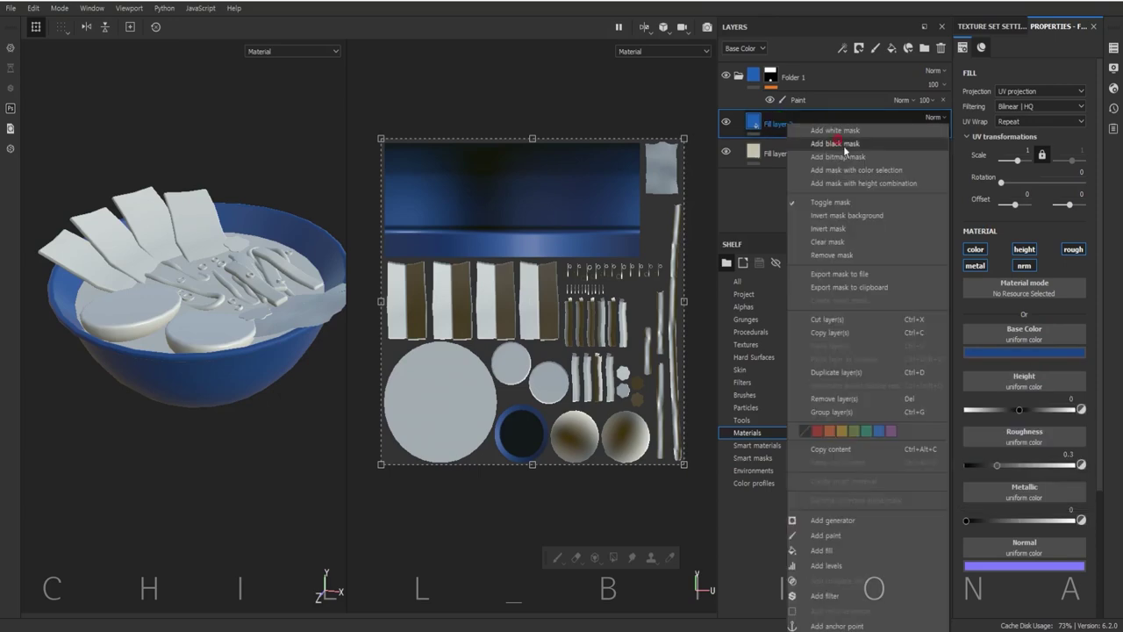
click(798, 136)
scroll(941, 318, down, 10)
drag(865, 350, 1024, 255)
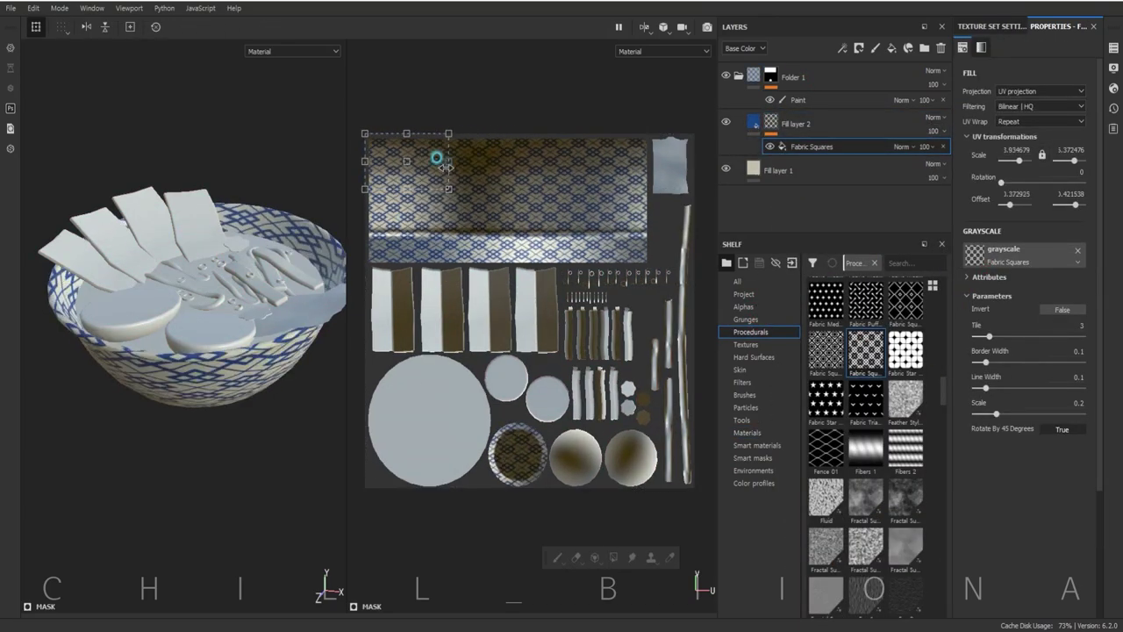
drag(528, 486, 393, 162)
- Group Fill layer 2 into Folder 2 and paint a band across the rim through a black mask
key(4)
key(ctrl+g)
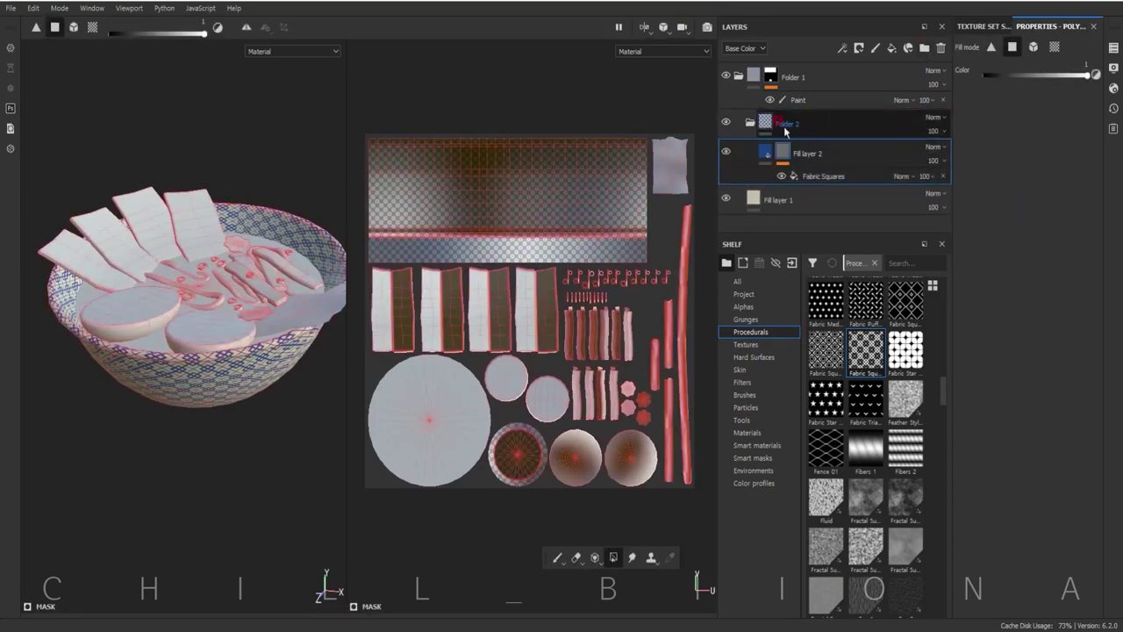
right_click(785, 123)
click(837, 386)
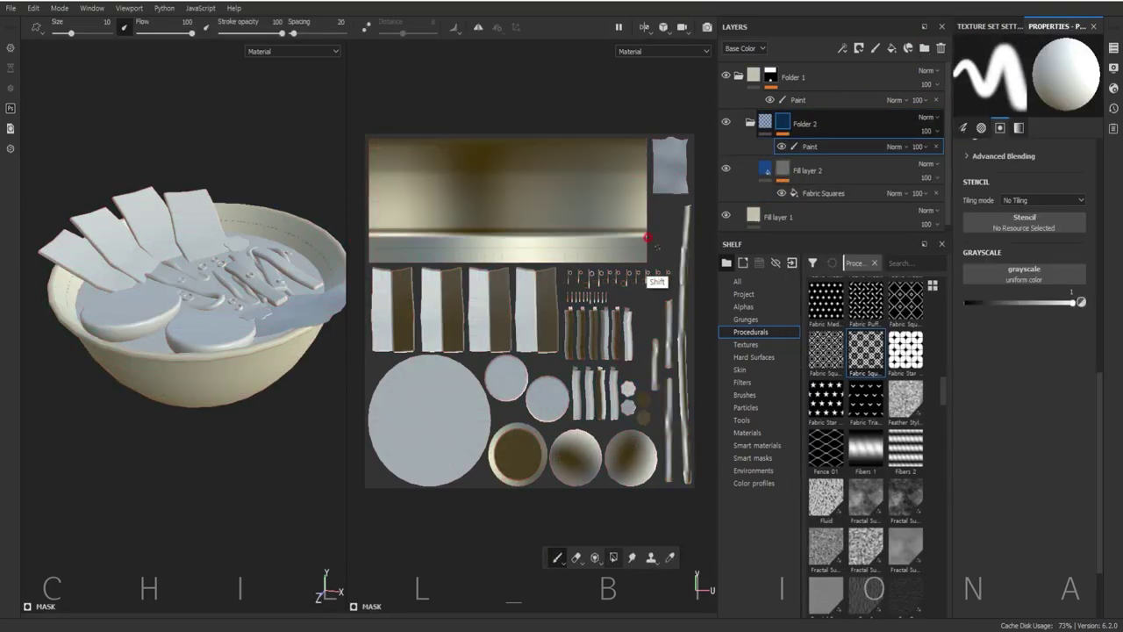
click(744, 394)
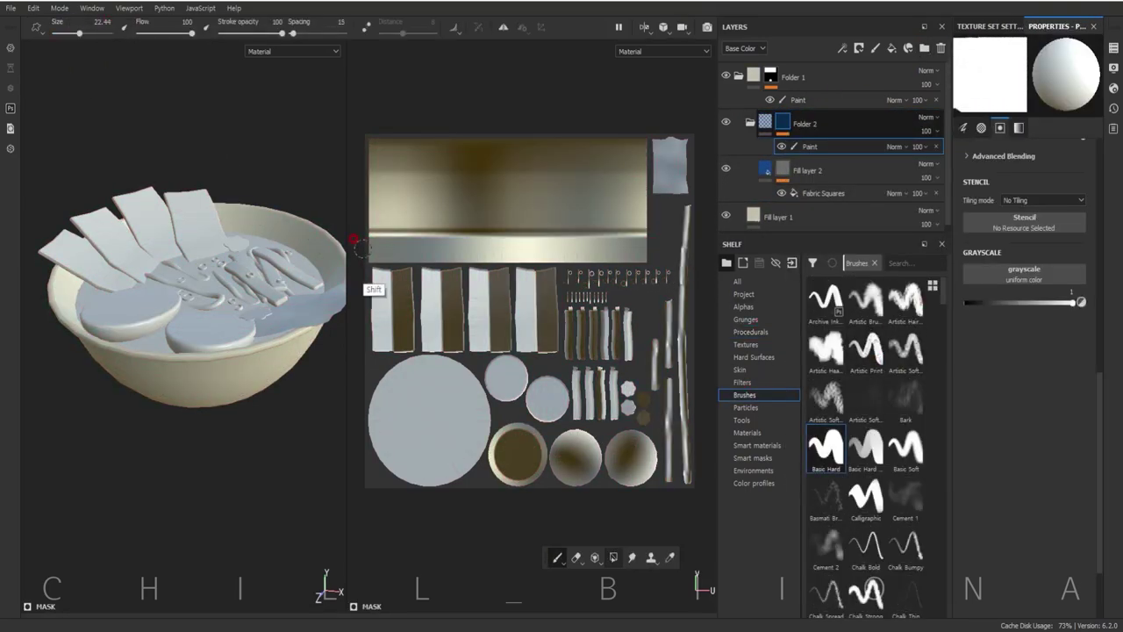
shift+click(657, 247)
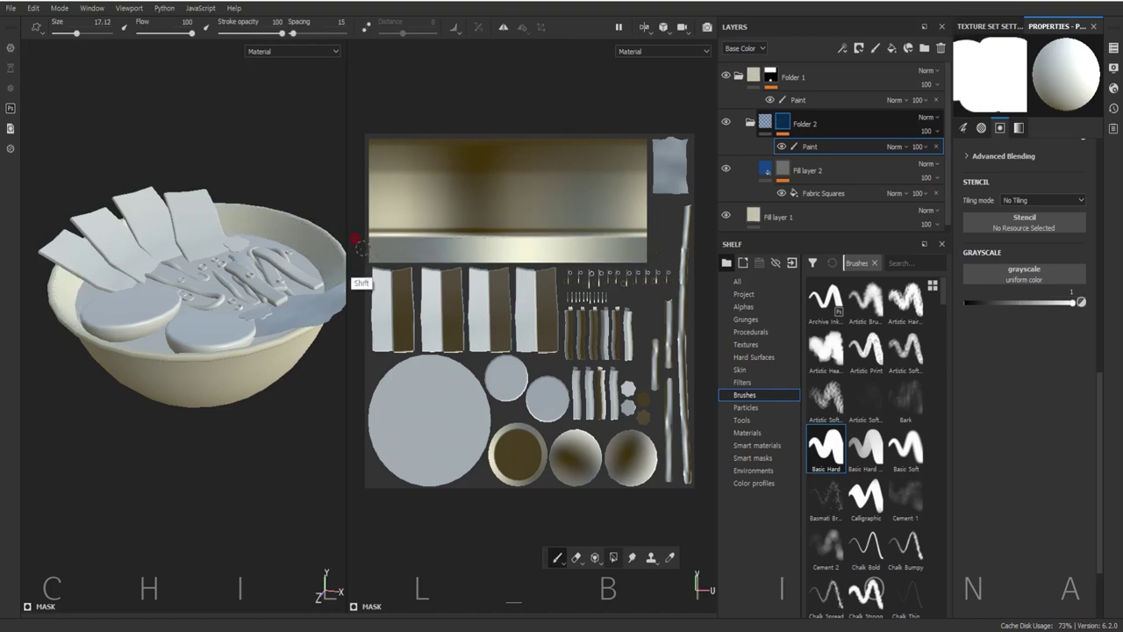
- Adjust the Fabric Squares effect and set the brush size to 7.49
click(823, 193)
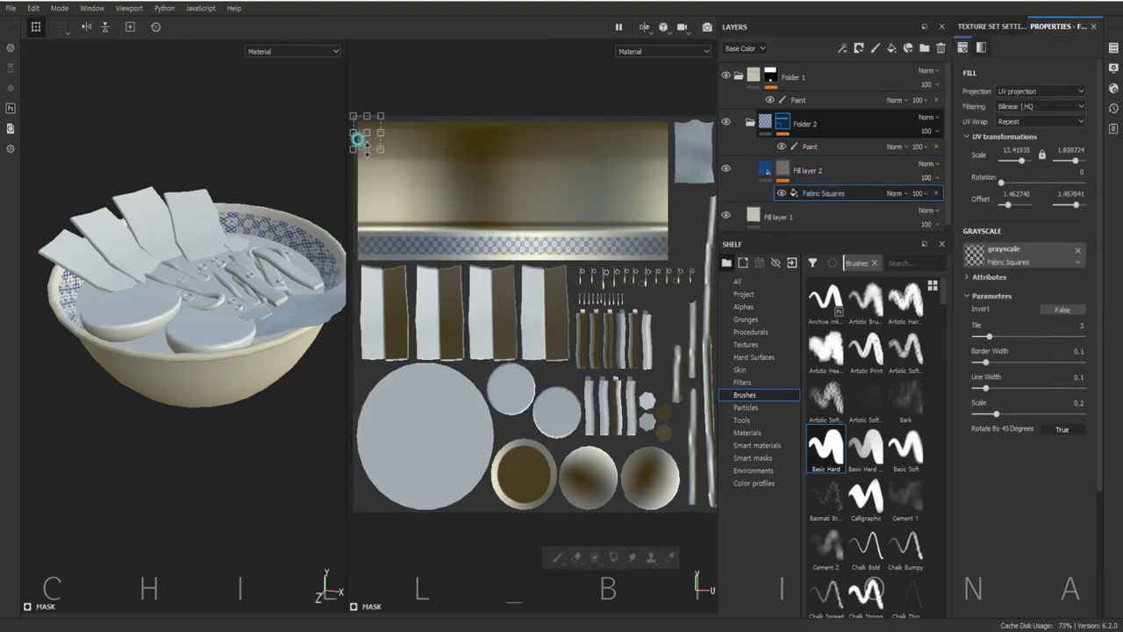
alt+drag(237, 272, 235, 447)
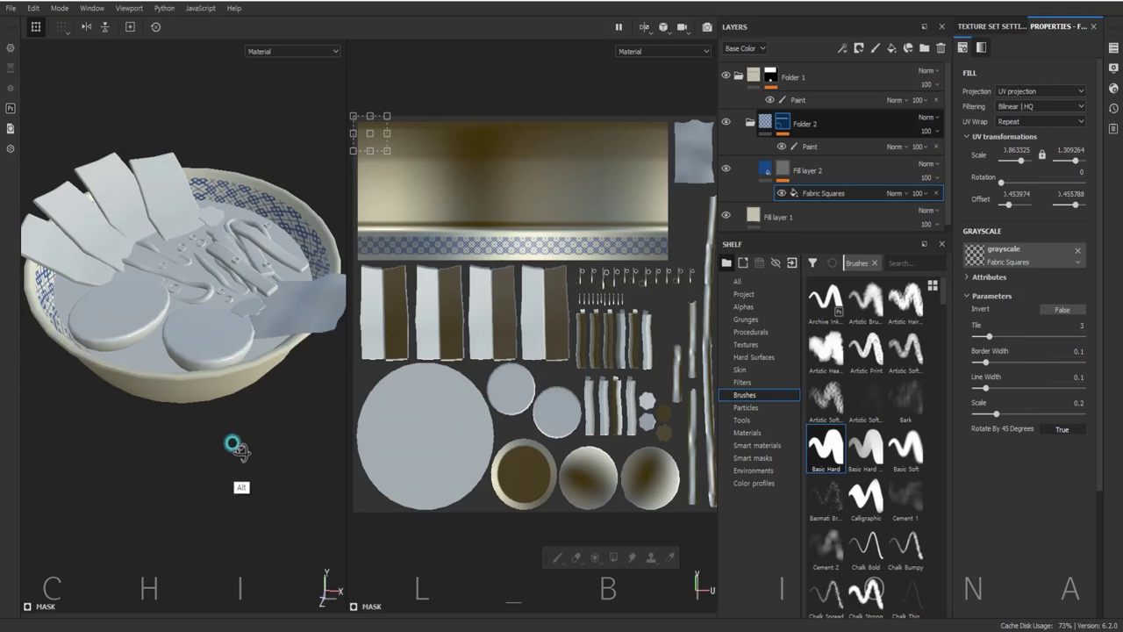
click(809, 146)
drag(77, 37, 69, 33)
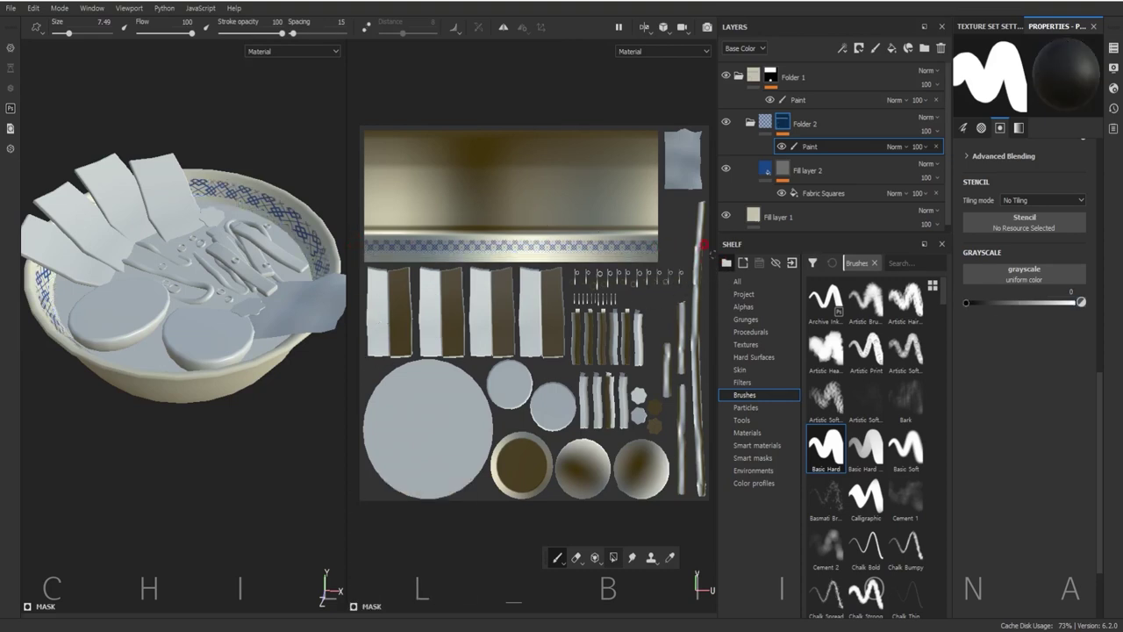
- Add Fill layer 3 below Fill layer 2 with a lighter pale-blue base colour
click(892, 48)
drag(816, 170, 816, 205)
click(1024, 334)
click(989, 414)
drag(989, 414, 986, 404)
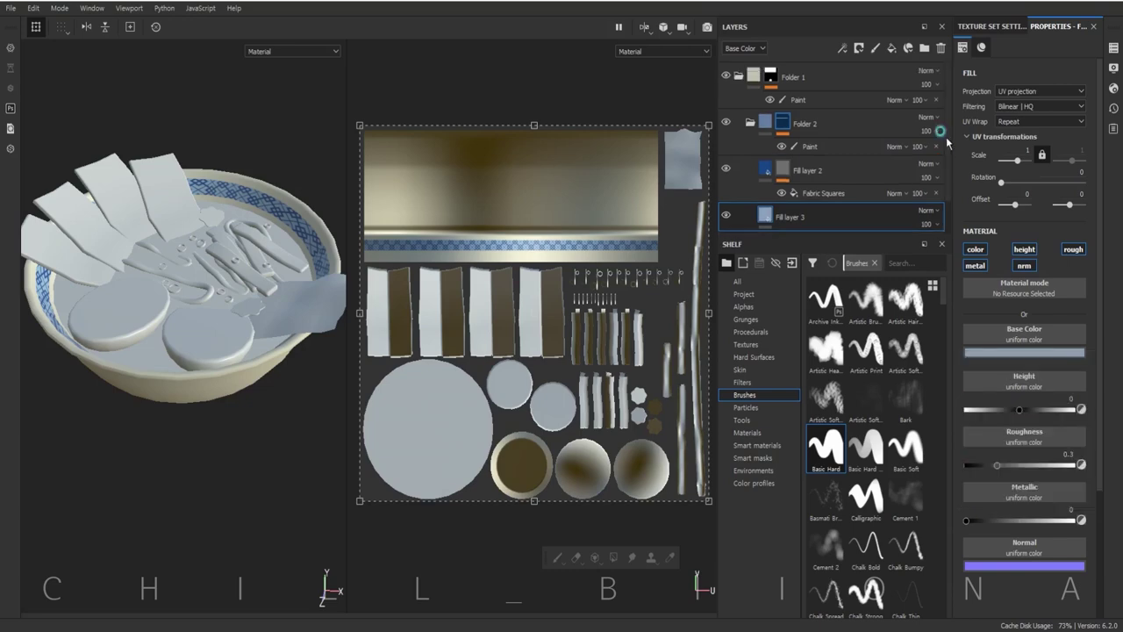
- Add a fill layer with a black mask filled with Anisotropic Noise
click(750, 332)
click(892, 48)
right_click(849, 153)
click(810, 410)
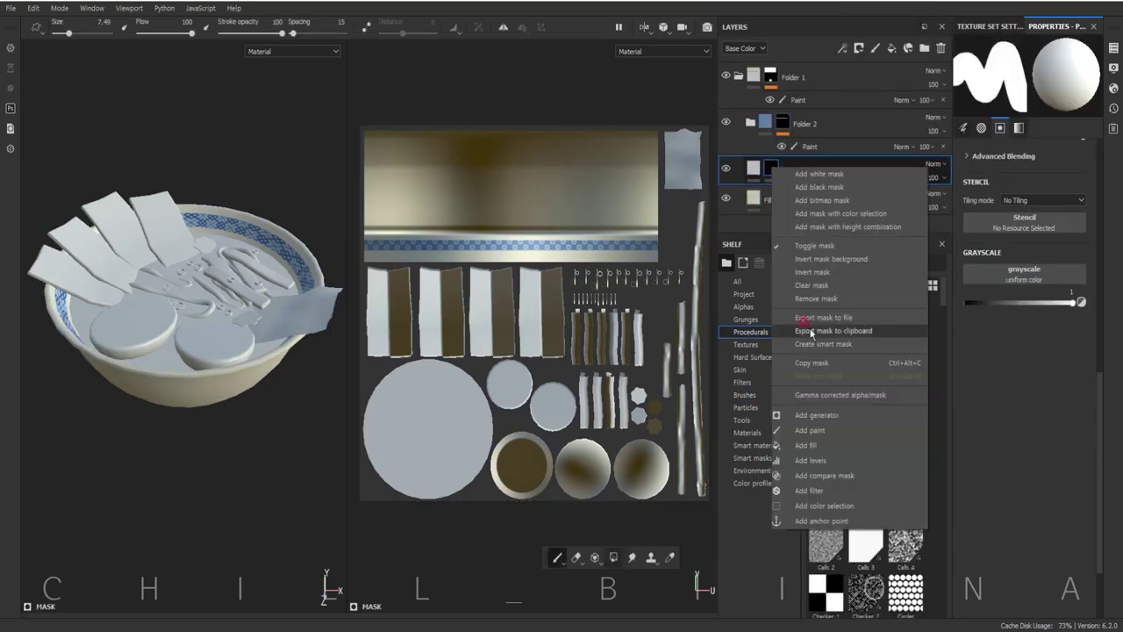
drag(865, 347, 1003, 254)
- Give Fill layer 4 an off-white colour at 22 opacity, then add Folder 3 with Fill layer 5
click(795, 171)
click(1023, 334)
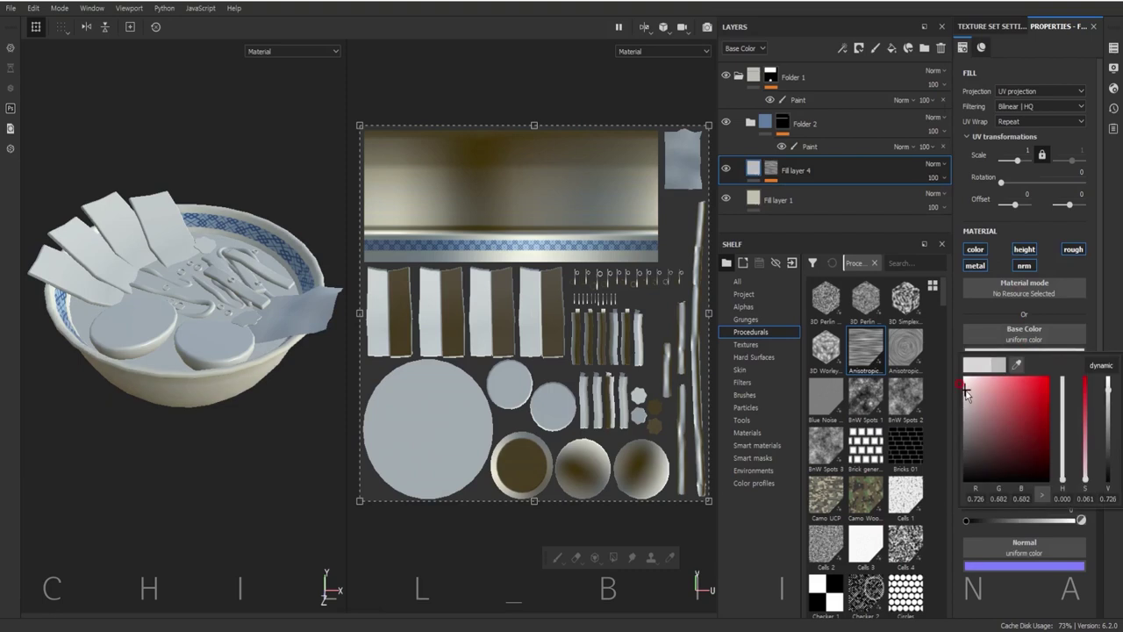
drag(963, 387, 1013, 391)
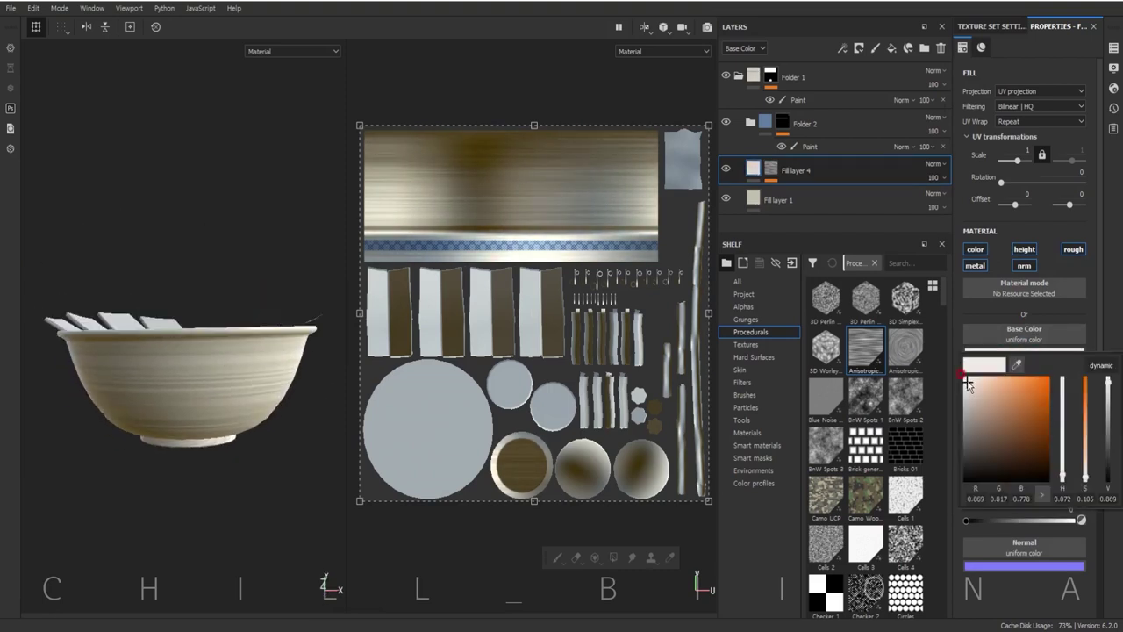
drag(933, 177, 948, 205)
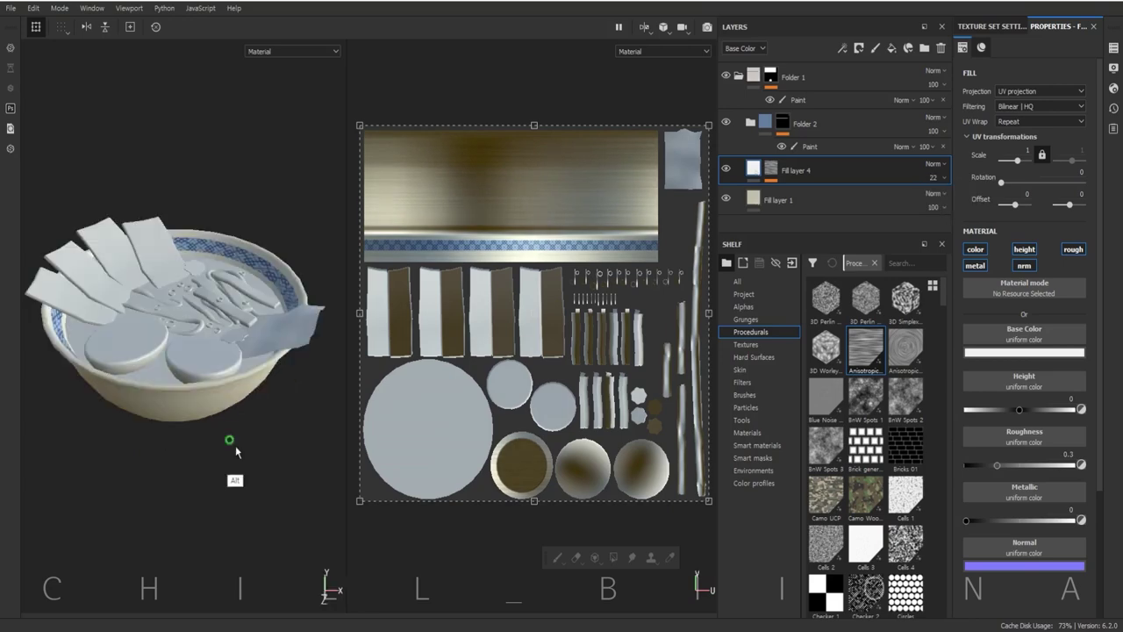
click(892, 48)
double_click(778, 106)
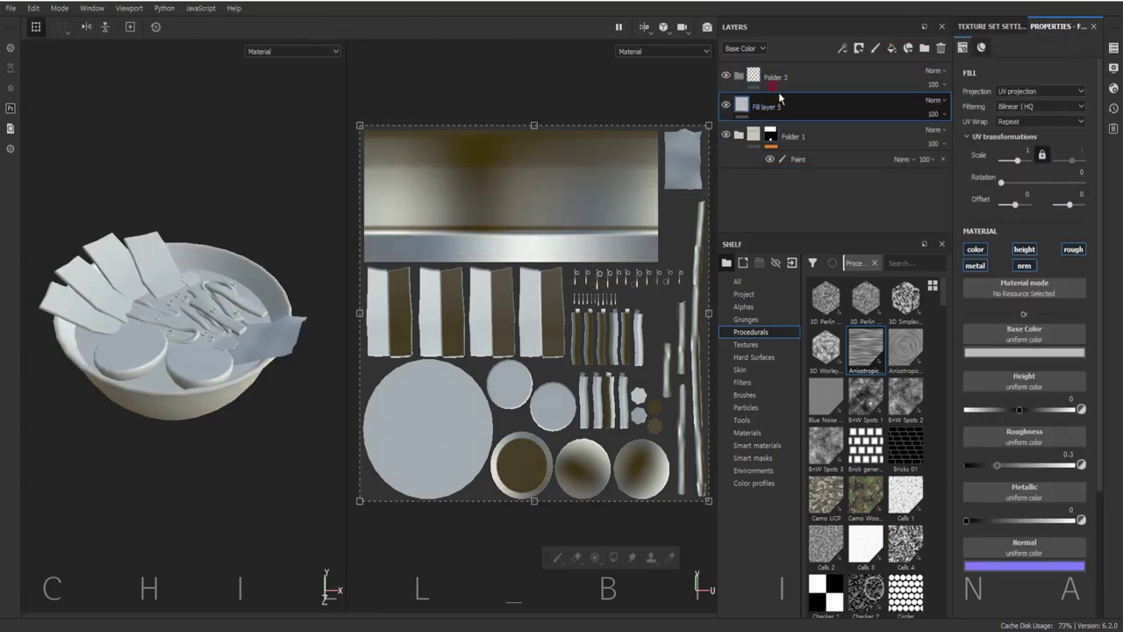
- Set Fill layer 5's base colour to a soft broth yellow
right_click(787, 108)
key(Escape)
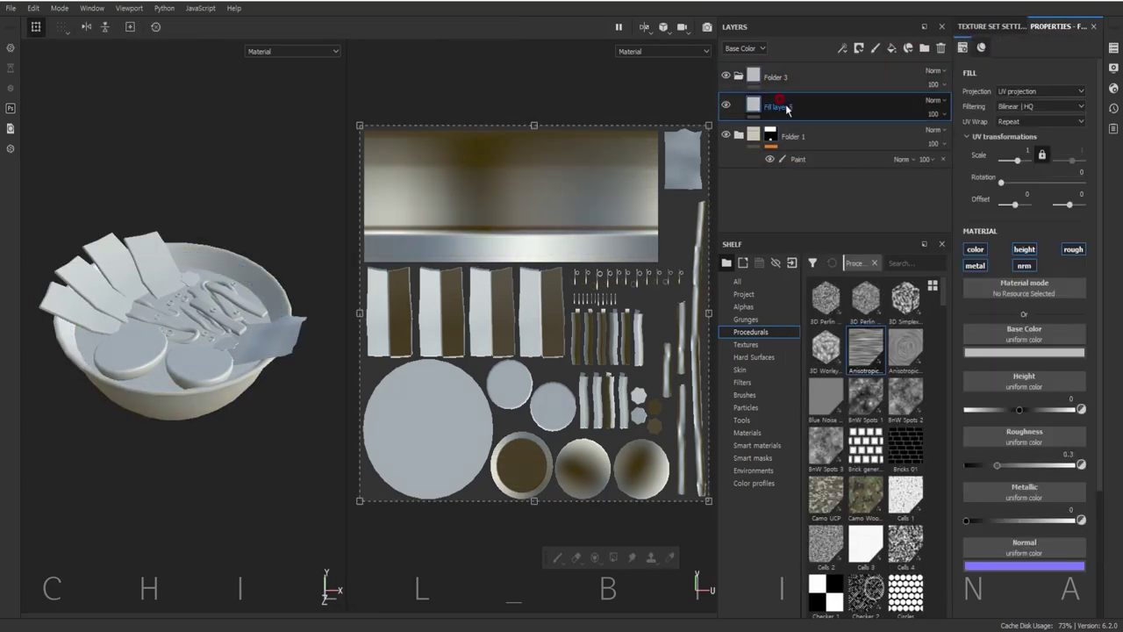
click(1023, 352)
mouse_move(1062, 456)
mouse_down()
mouse_move(1091, 467)
mouse_move(1064, 477)
mouse_up()
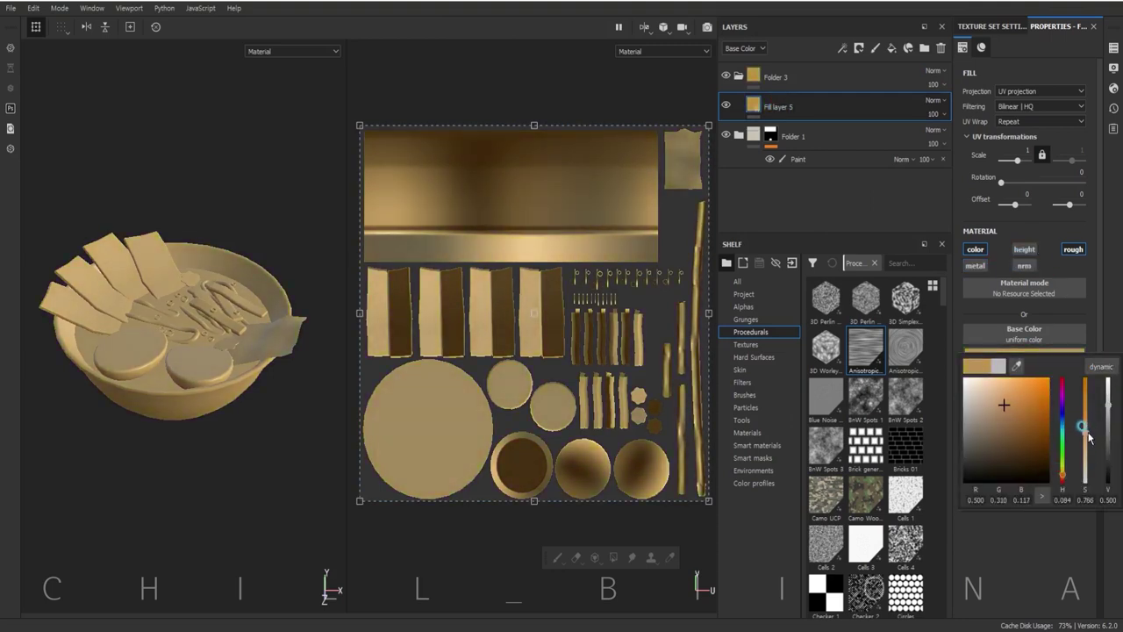
drag(1064, 477, 1062, 452)
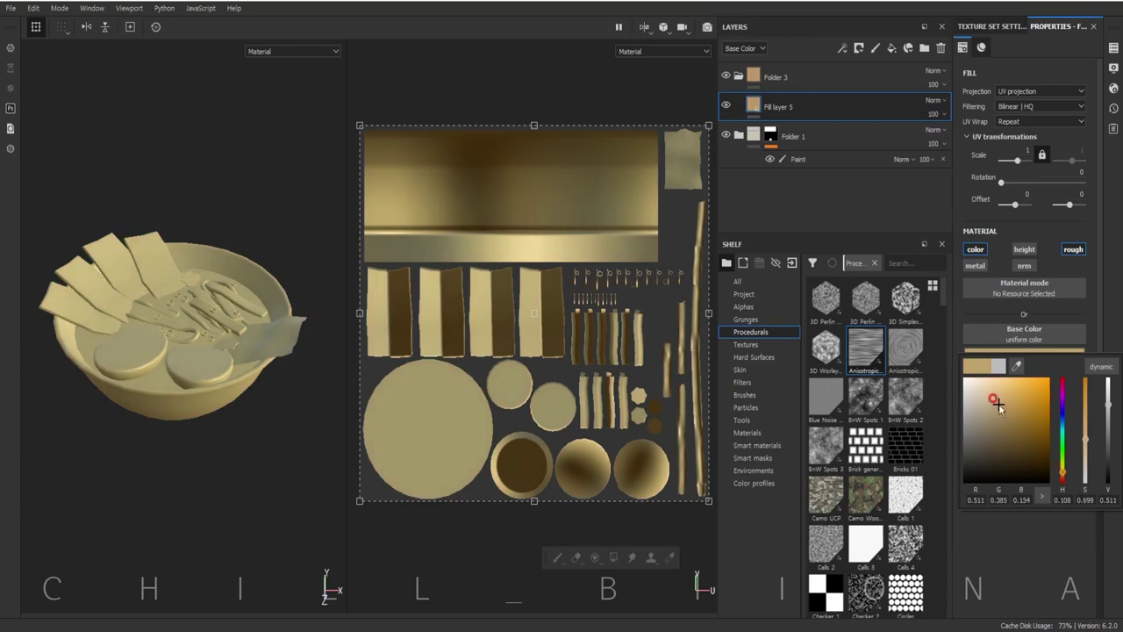
- Add a black paint mask to Folder 3 and reveal the yellow on the broth disc
click(807, 78)
right_click(808, 83)
click(789, 272)
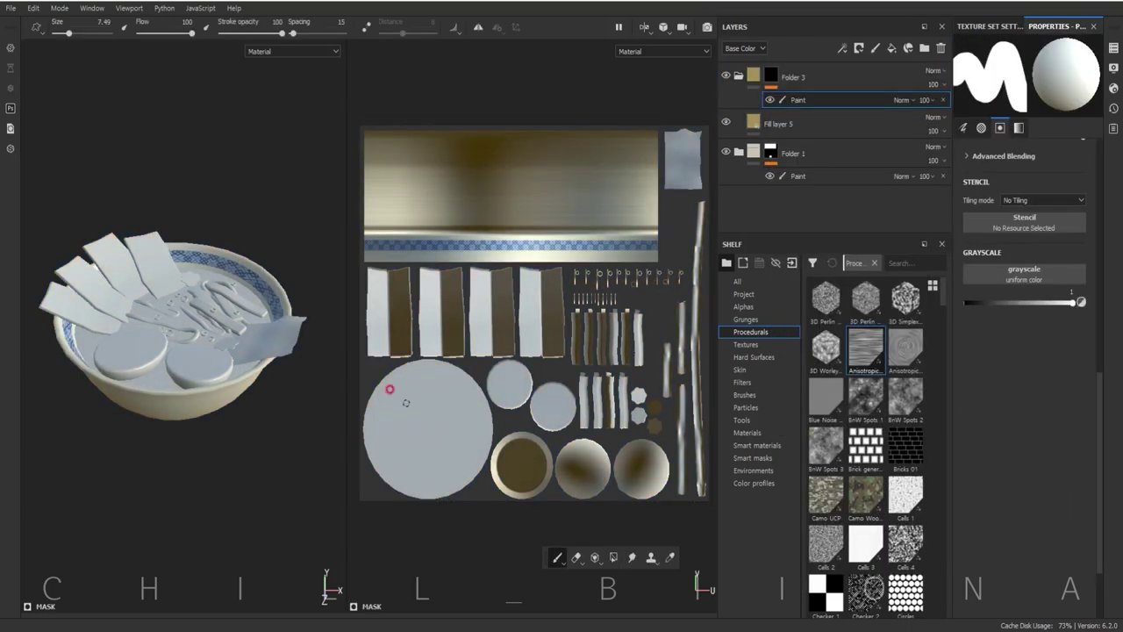
drag(785, 124, 850, 80)
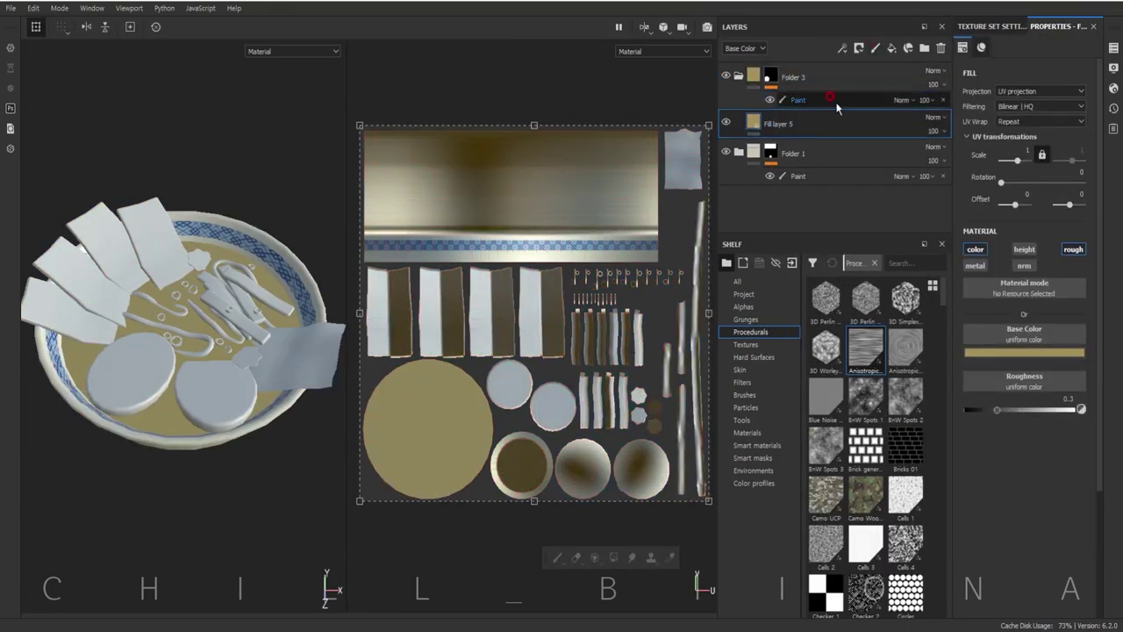
click(1024, 351)
click(990, 399)
- Paint noodle lines through a black mask on the fill layer and raise its height to 0.1005
right_click(789, 123)
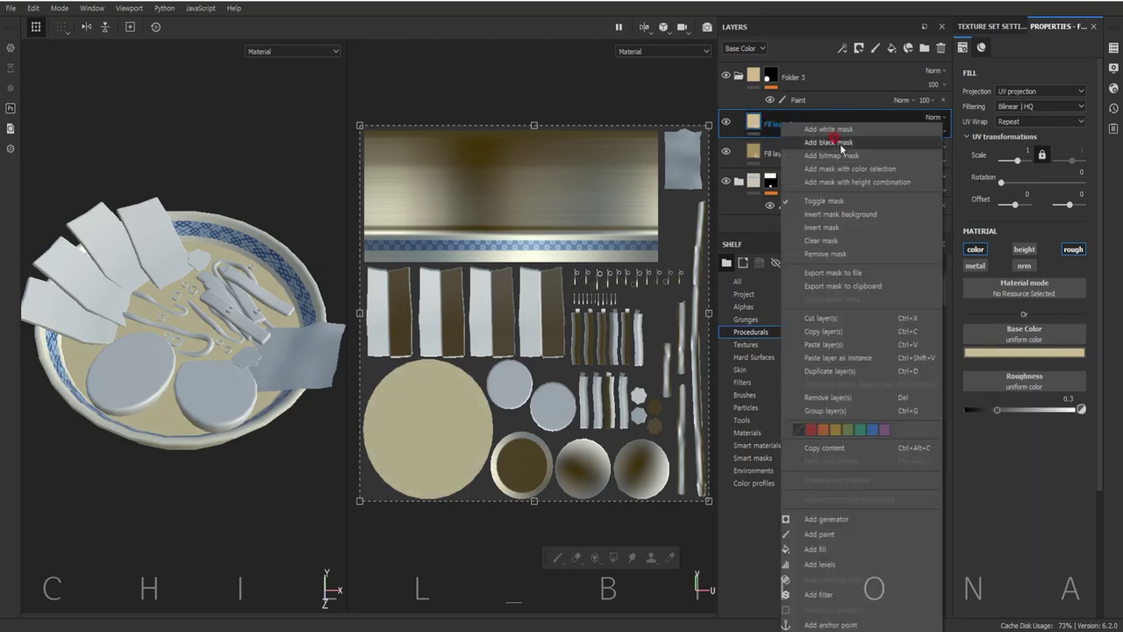
click(828, 138)
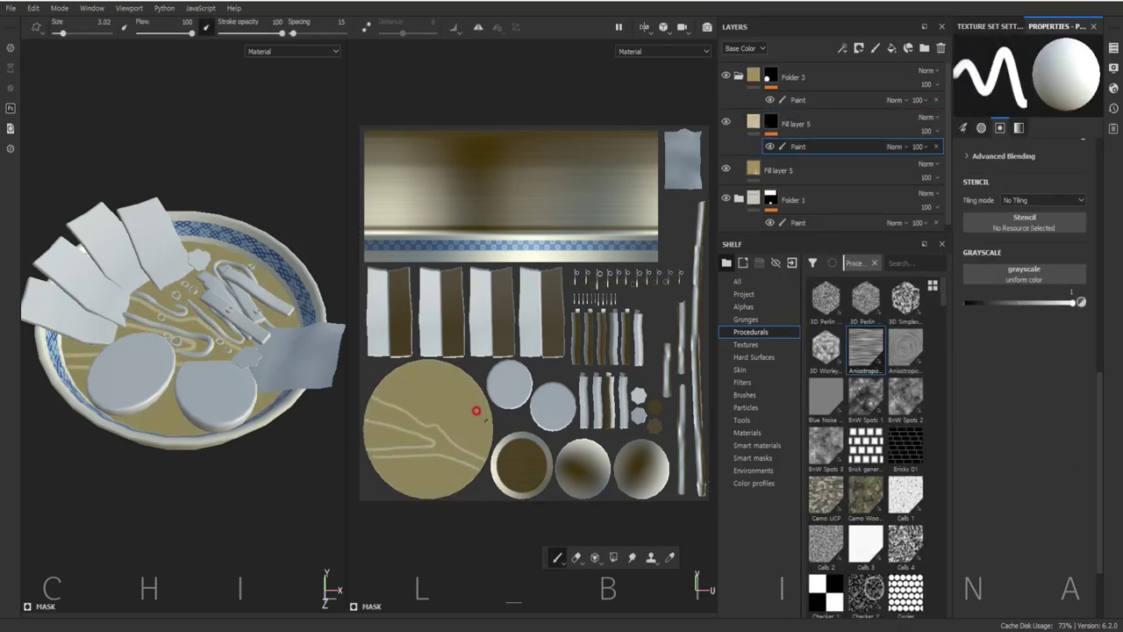
scroll(462, 318, up, 2)
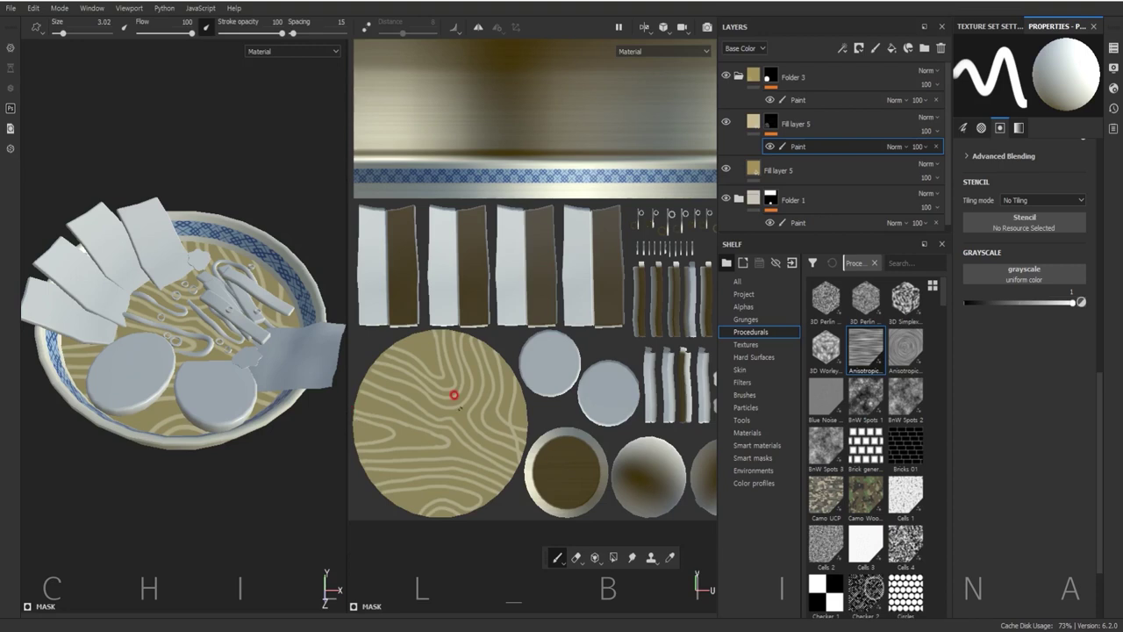
click(796, 123)
drag(1017, 409, 1032, 416)
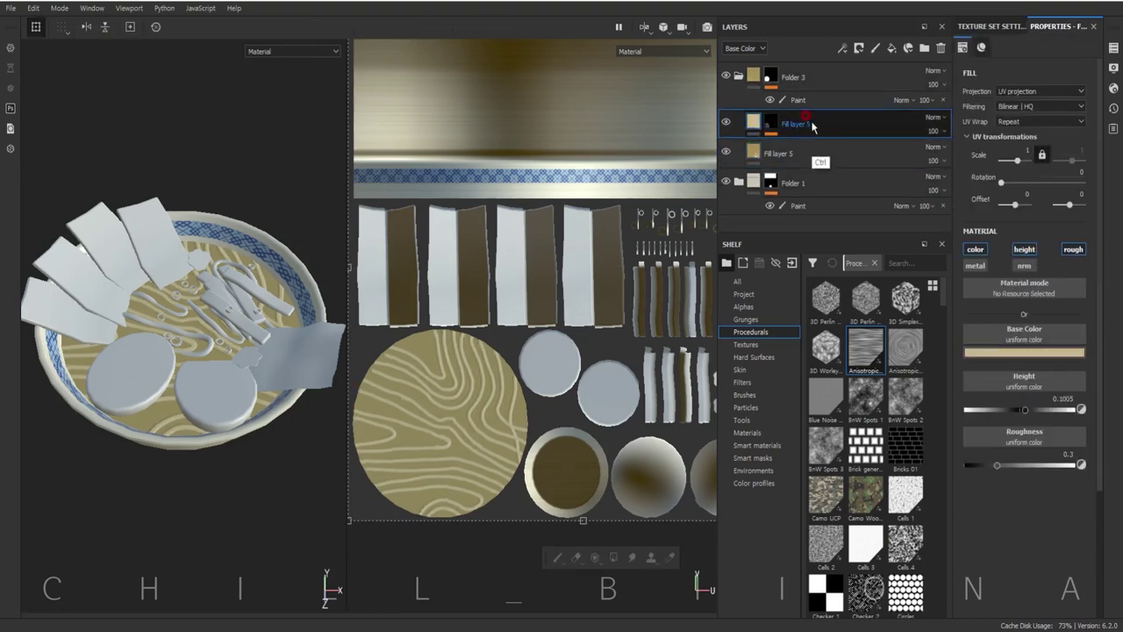
- Duplicate the noodle line layer, add a paint effect to its mask, and pick an Artistic brush
key(ctrl+d)
click(1024, 352)
right_click(796, 124)
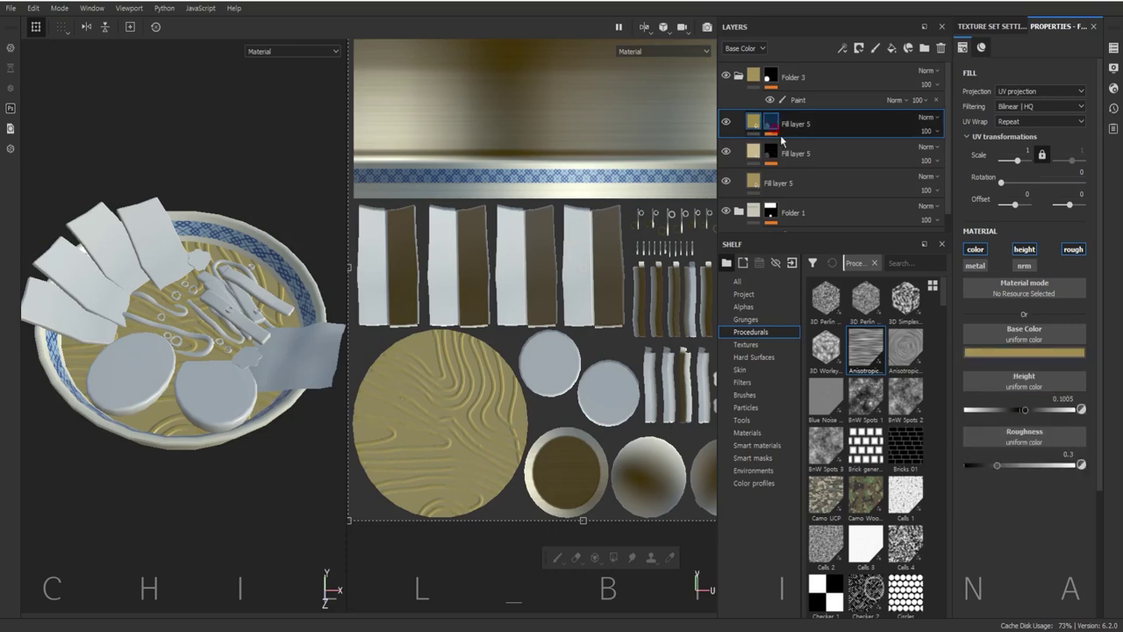
click(825, 136)
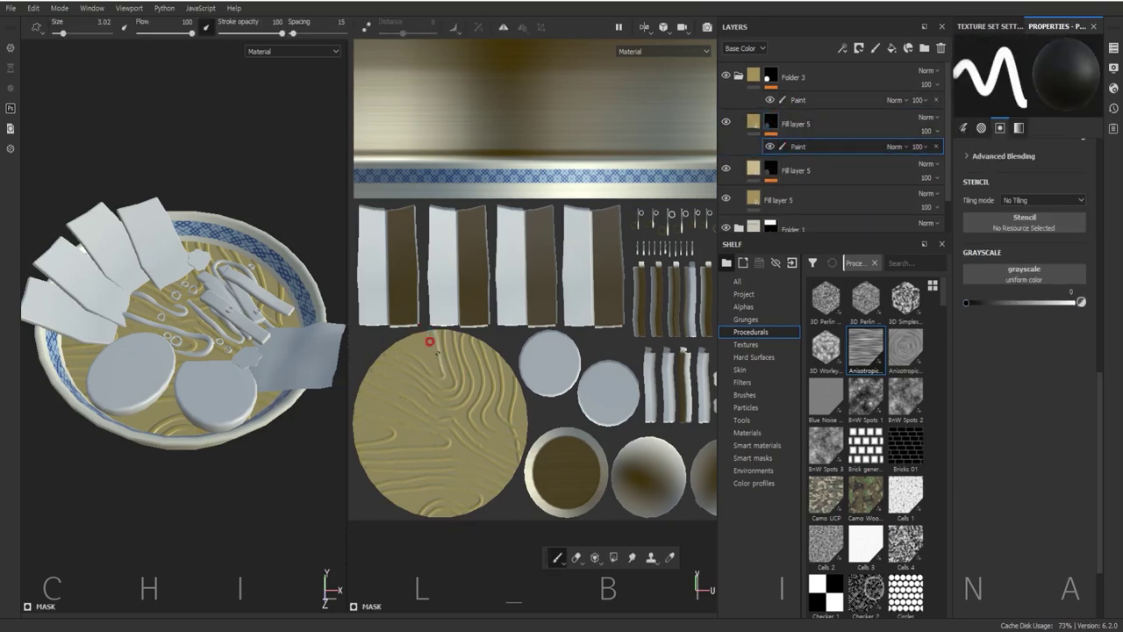
scroll(431, 362, up, 2)
scroll(535, 384, up, 1)
click(744, 395)
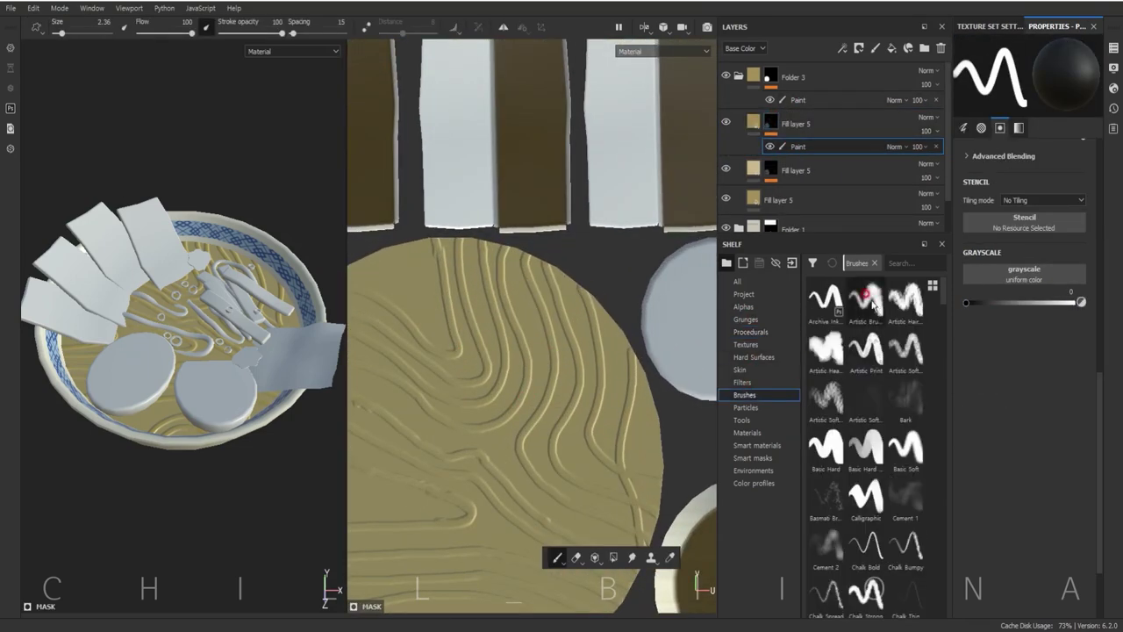
click(865, 298)
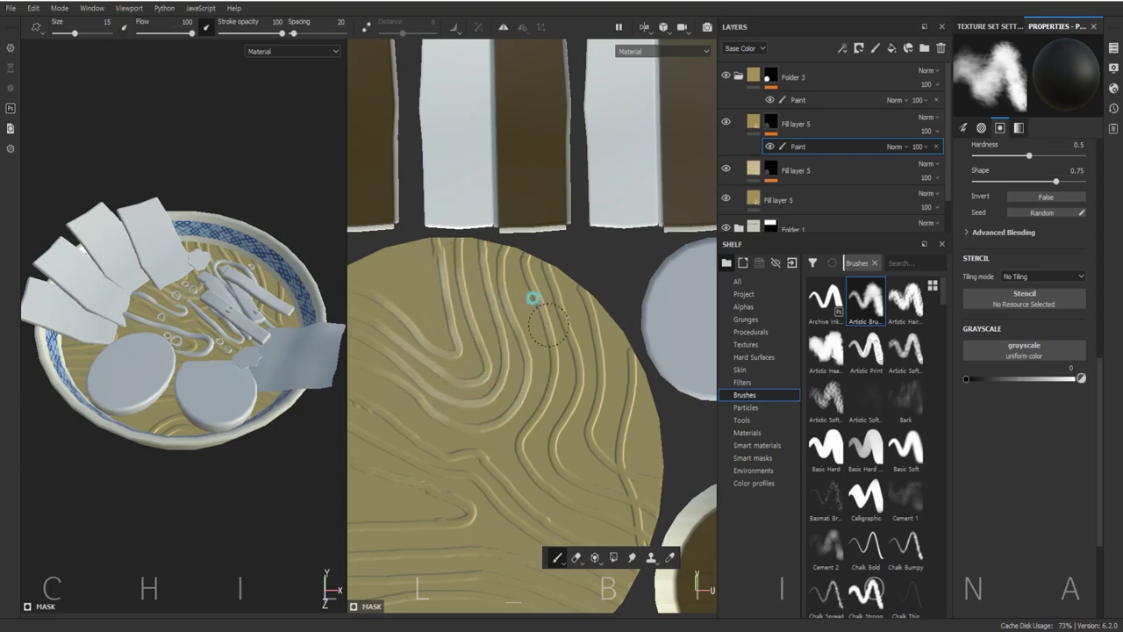
- Reframe the broth disc and recolour the other broth fill layer a darker brown
alt+middle_drag(622, 444, 723, 381)
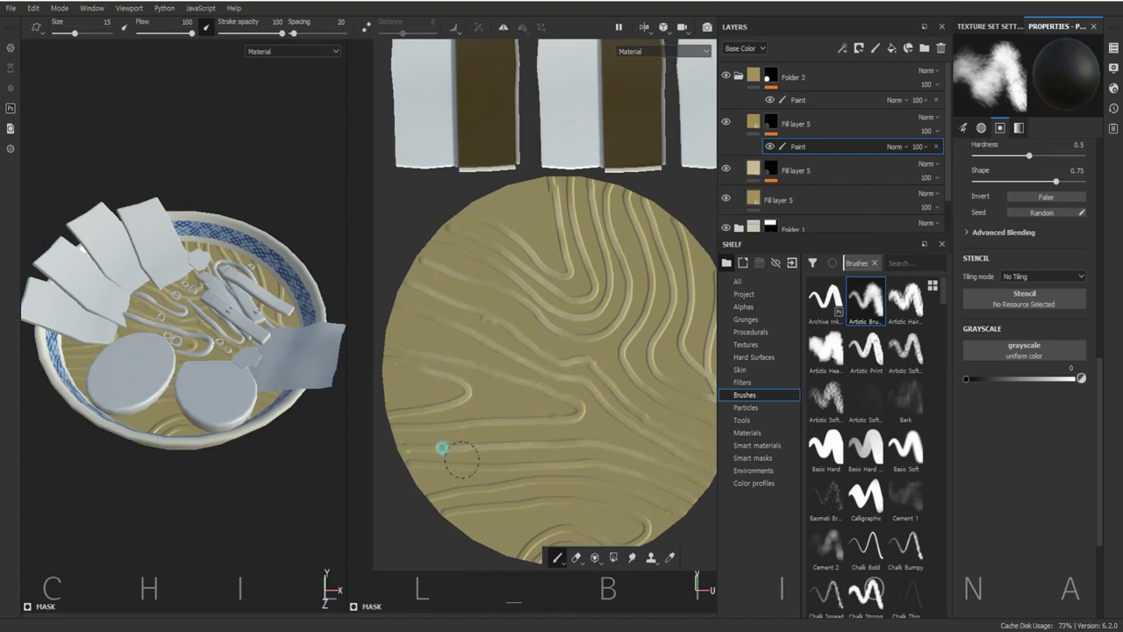
middle_drag(610, 419, 636, 386)
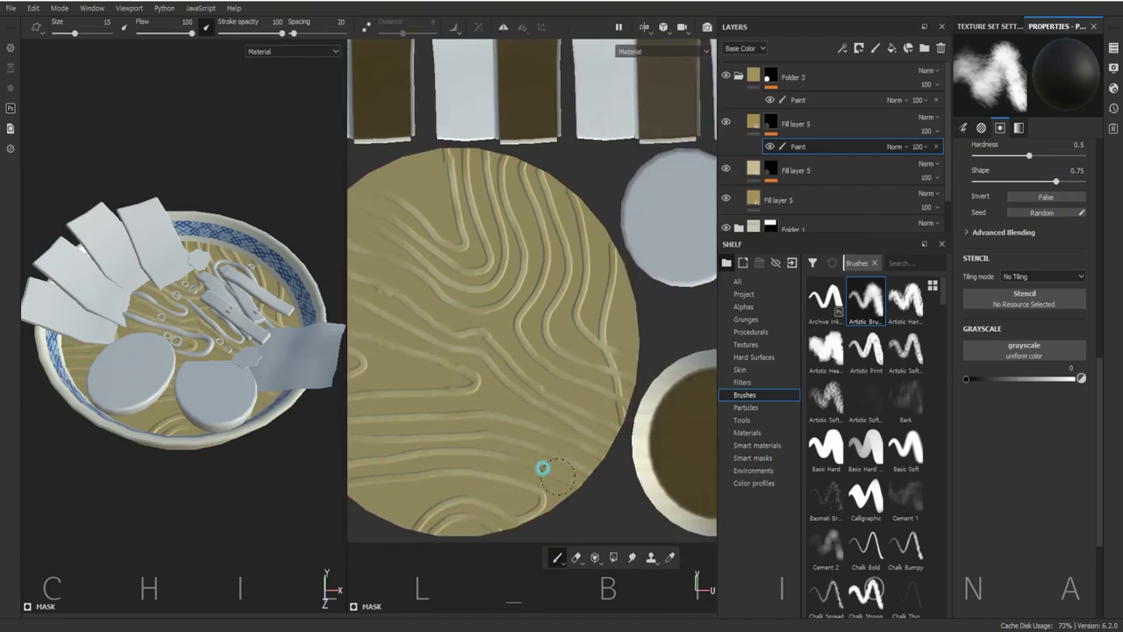
alt+middle_drag(493, 155, 528, 409)
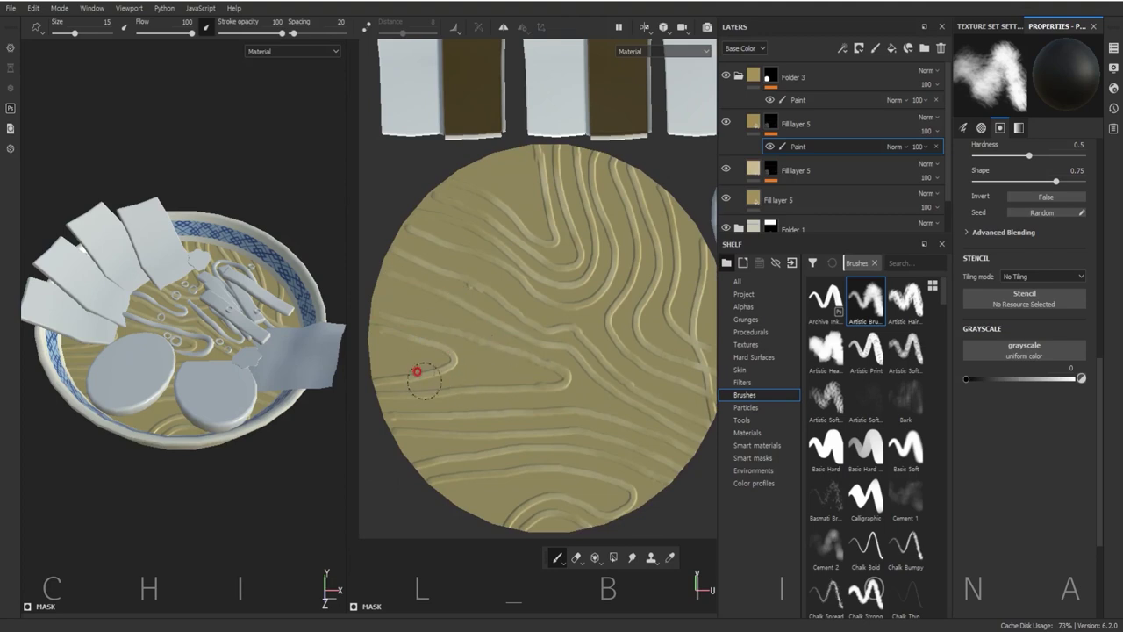
alt+drag(265, 488, 258, 476)
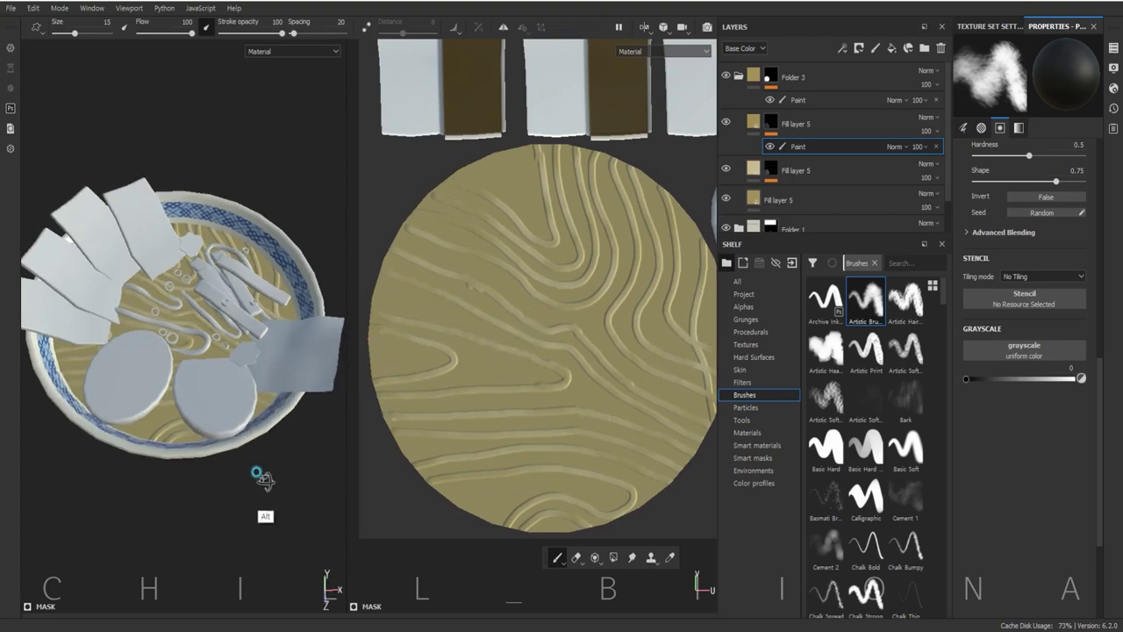
click(772, 200)
click(1023, 351)
click(1018, 435)
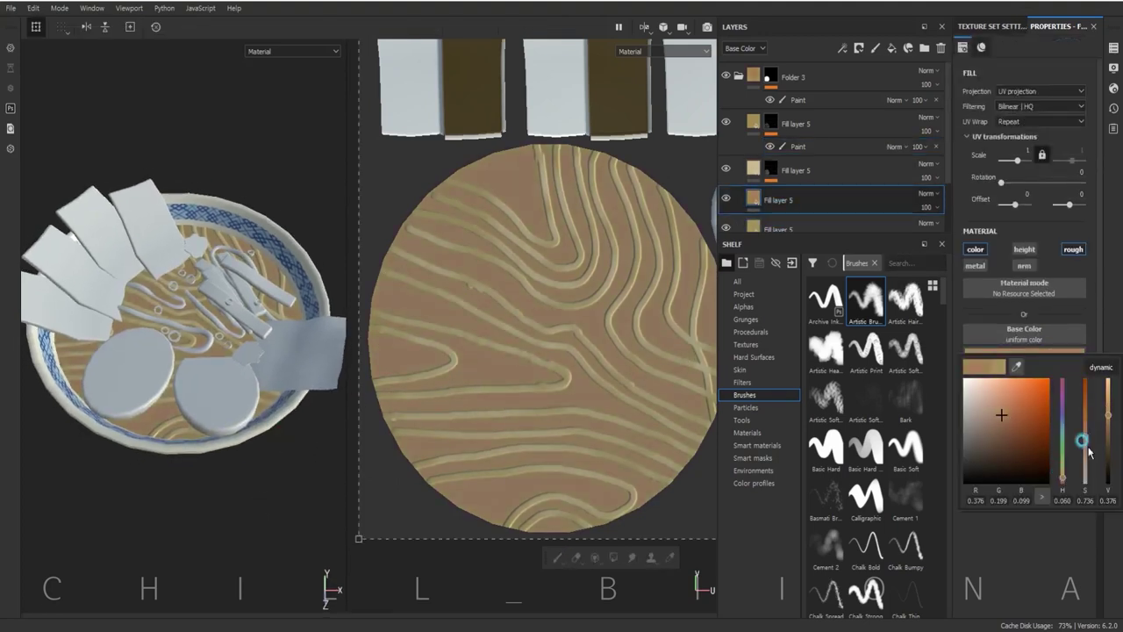
- Paint reddish-brown patches through the brown layer's mask on the broth, then add Folder 4
right_click(755, 197)
click(816, 264)
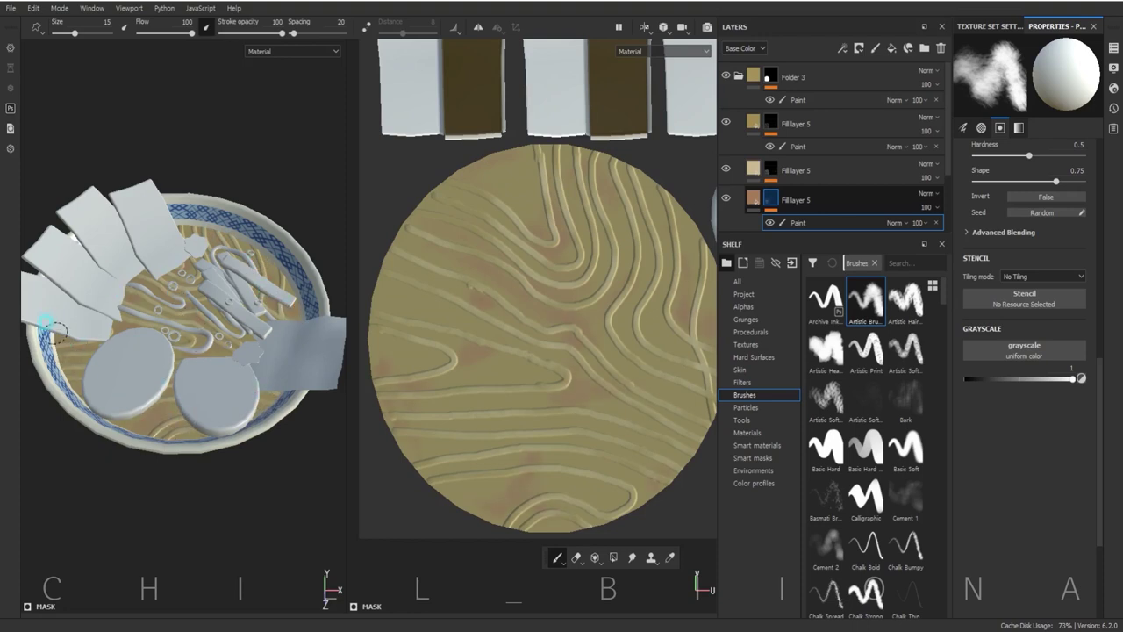
mouse_move(289, 300)
alt+mouse_down()
mouse_move(275, 453)
mouse_move(191, 260)
alt+mouse_up()
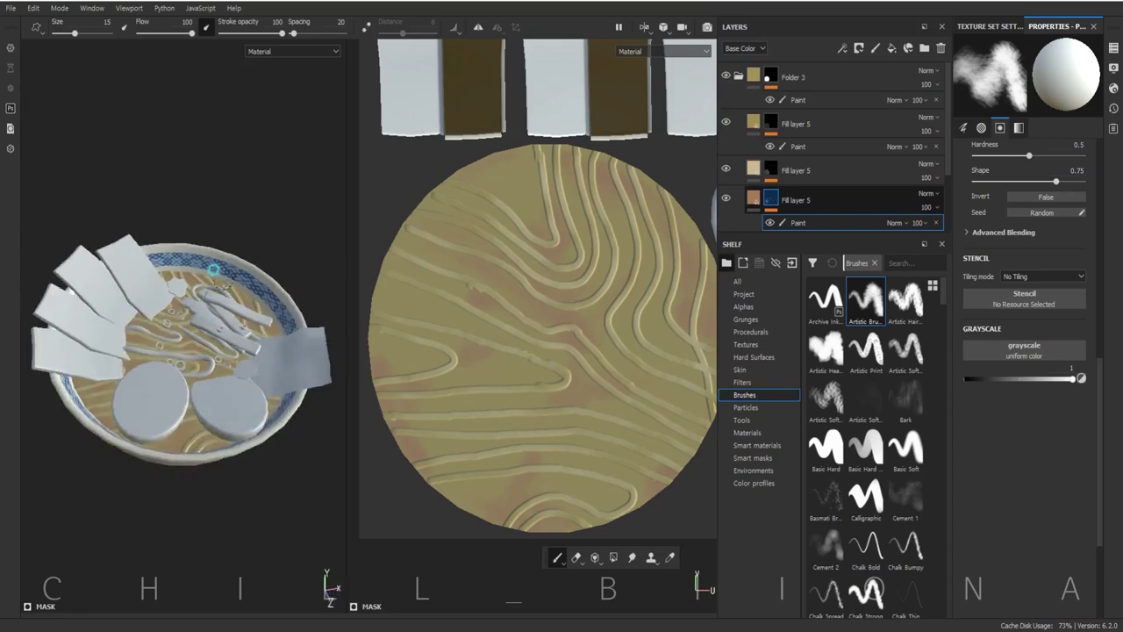
alt+drag(168, 416, 251, 465)
scroll(544, 351, down, 5)
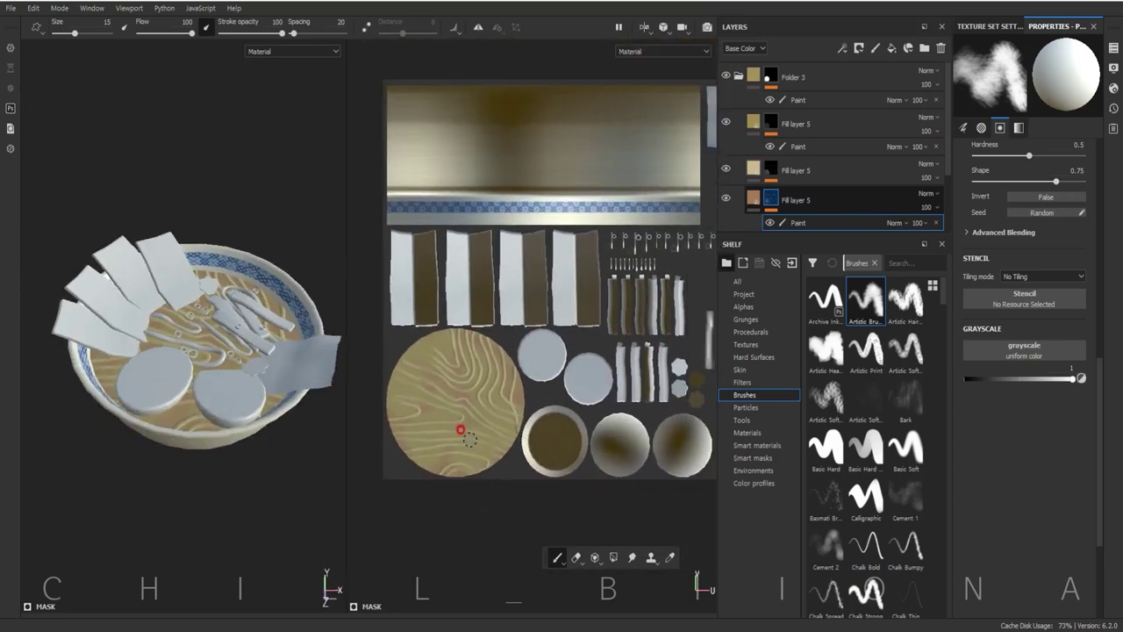
scroll(846, 200, down, 2)
click(925, 48)
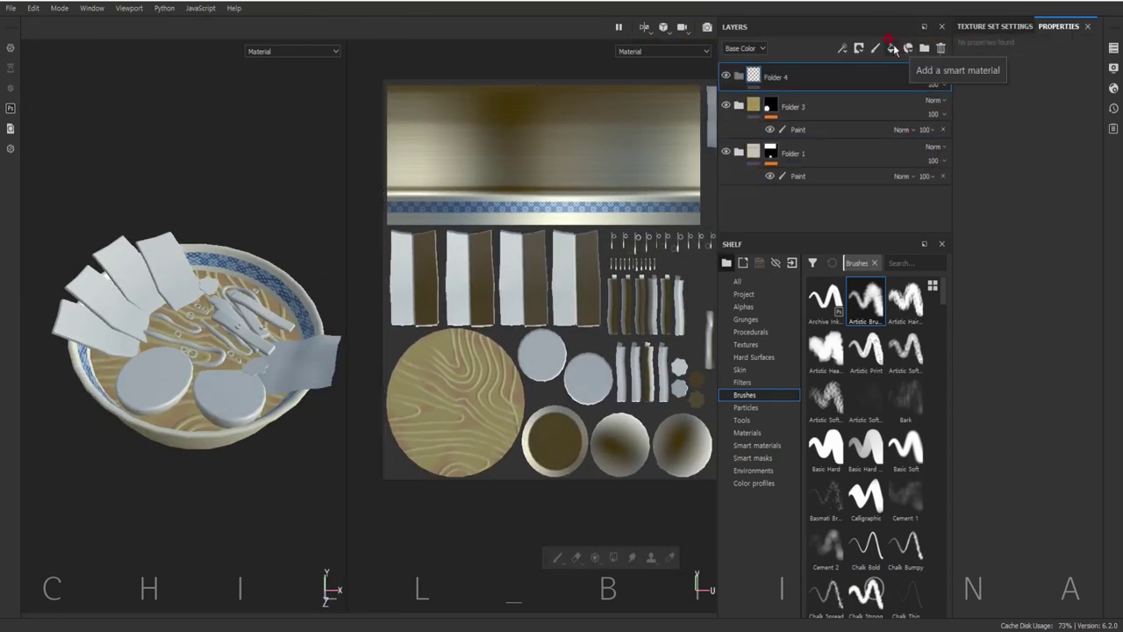
- Add a fill layer to the new folder and give the folder a black mask
click(891, 48)
click(800, 105)
right_click(845, 87)
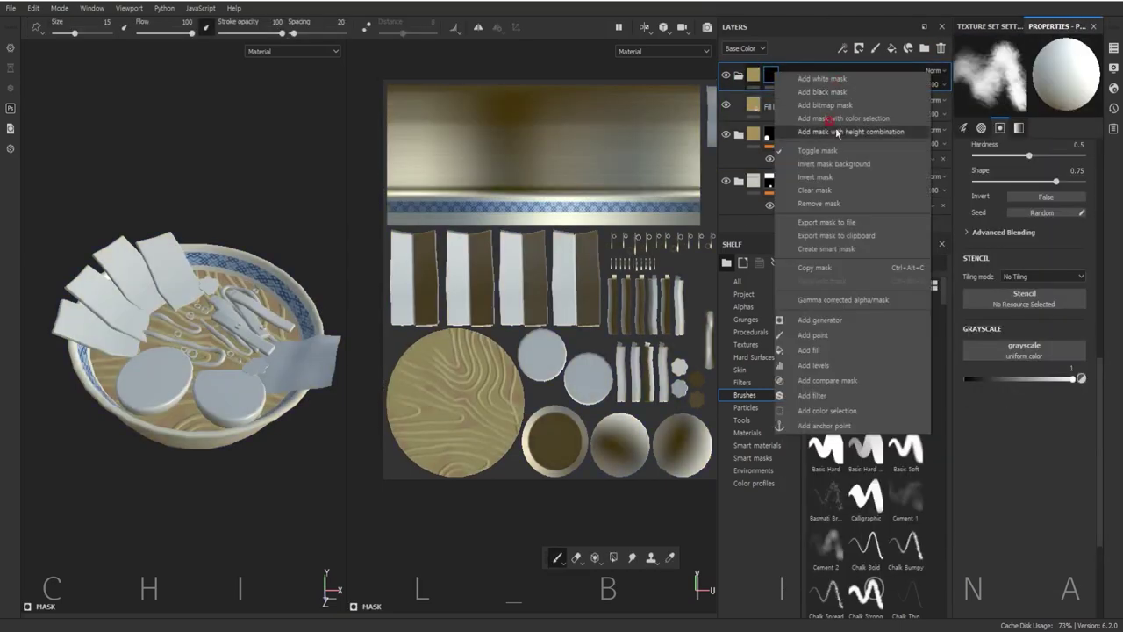
click(790, 79)
click(613, 558)
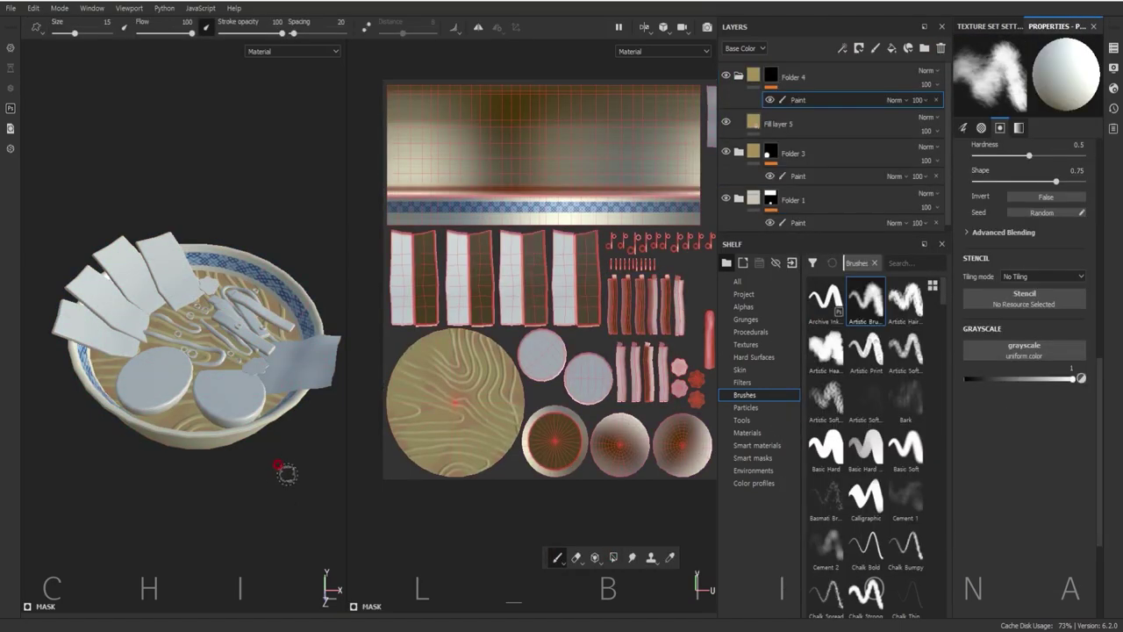
alt+drag(283, 468, 277, 448)
- Darken the bottom broth layer to deep orange-brown and the patch layer to reddish brown
click(930, 179)
click(1024, 333)
mouse_move(1085, 412)
mouse_down()
mouse_move(1085, 451)
mouse_move(1082, 401)
mouse_move(1110, 426)
mouse_up()
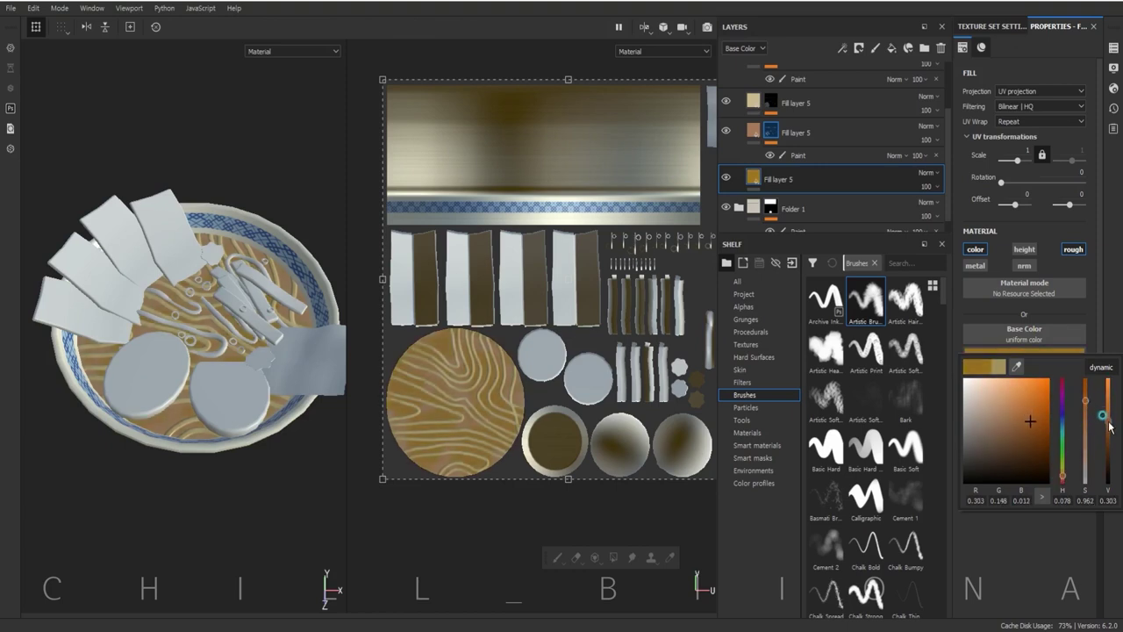
click(758, 132)
click(1024, 333)
click(1018, 421)
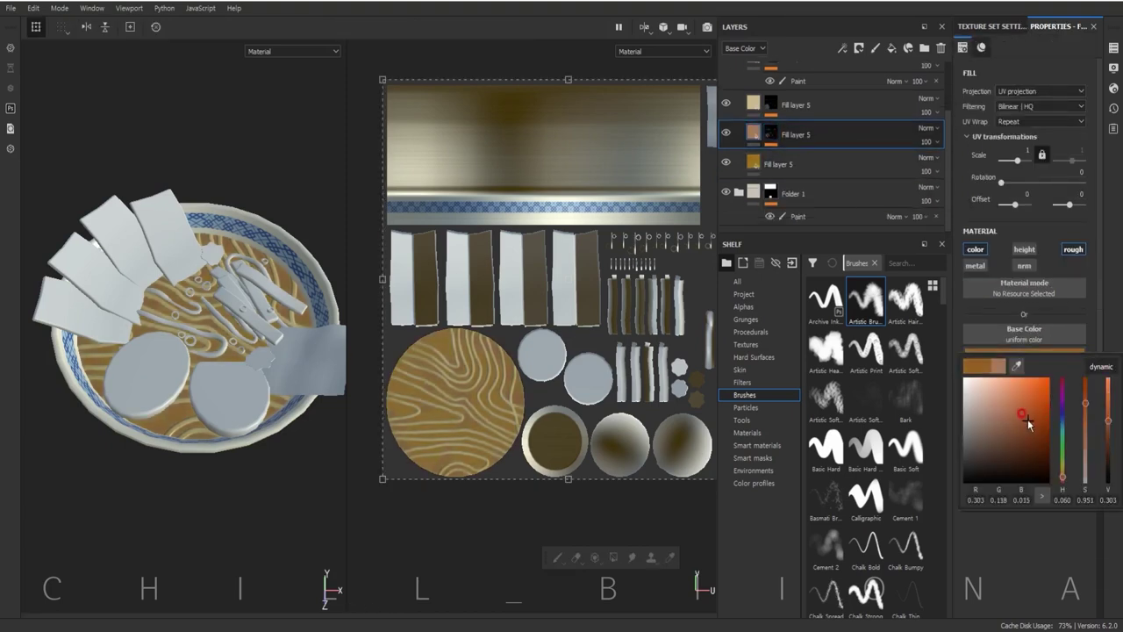
- Recolour the pale swirl layer to muted gold and the top broth layer to deep gold
click(758, 112)
key(ctrl+d)
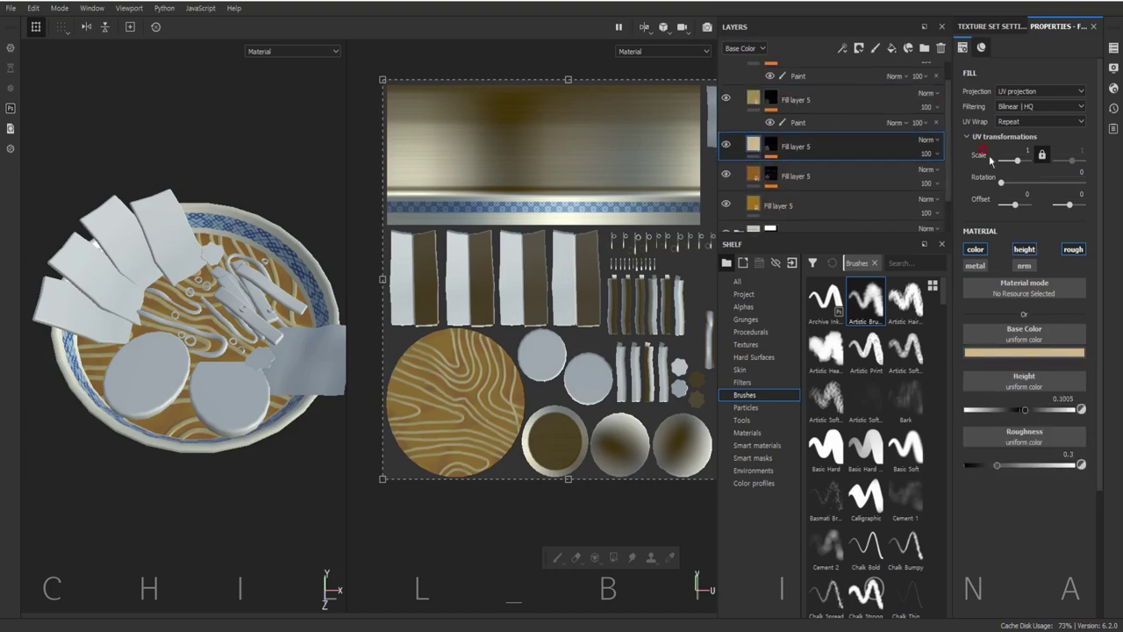
click(1024, 333)
click(1006, 407)
drag(1007, 407, 1013, 400)
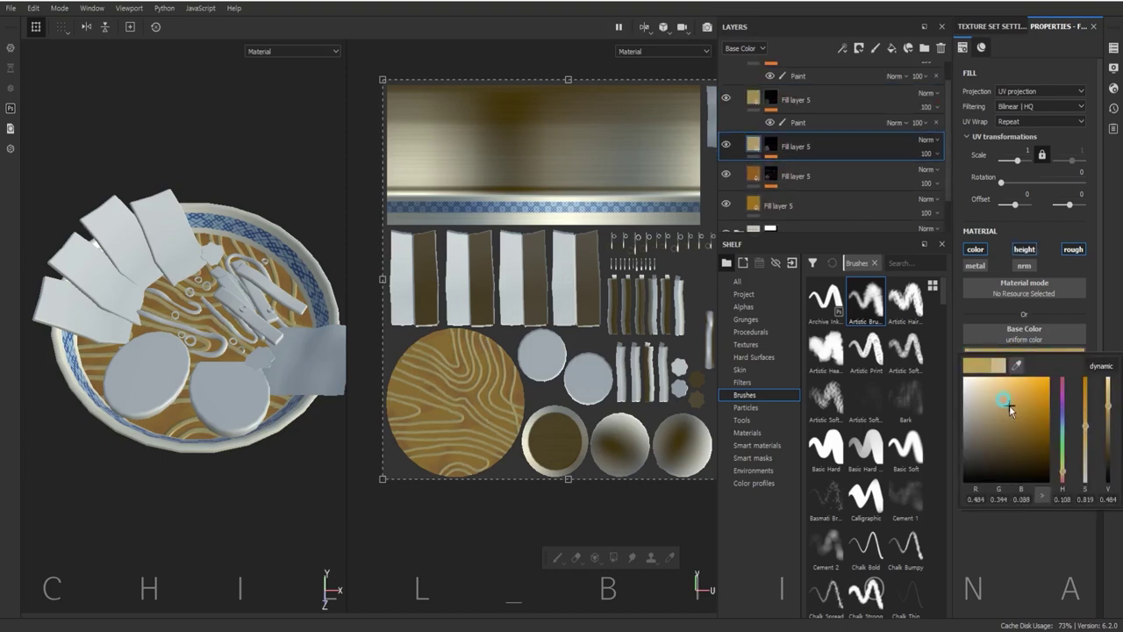
click(758, 98)
click(1024, 333)
drag(1006, 406, 1017, 424)
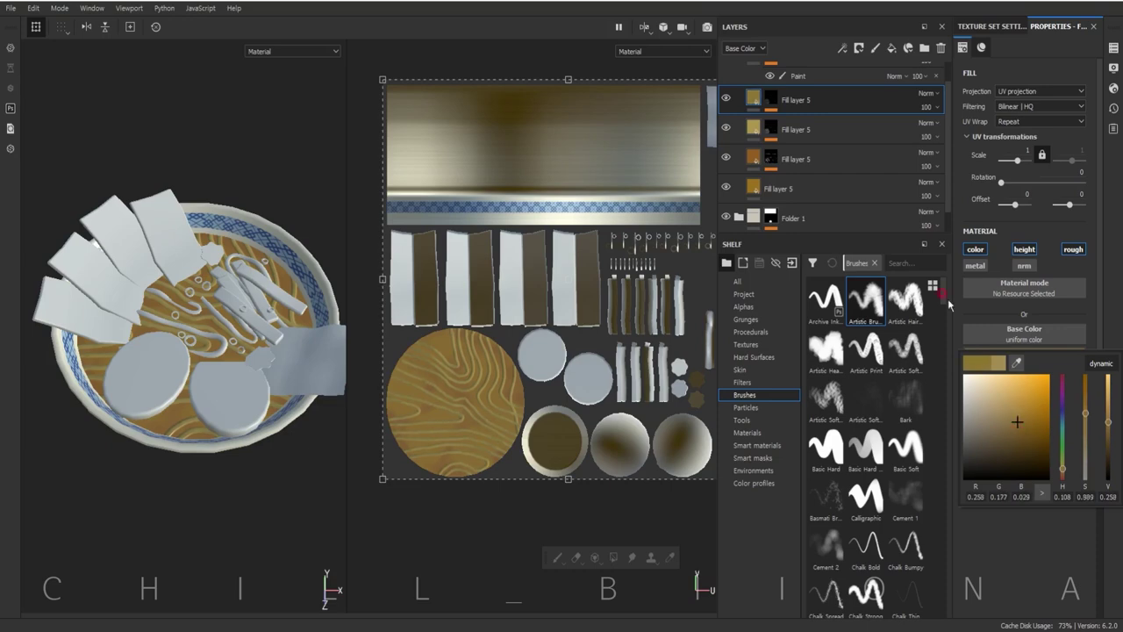
click(875, 48)
click(924, 48)
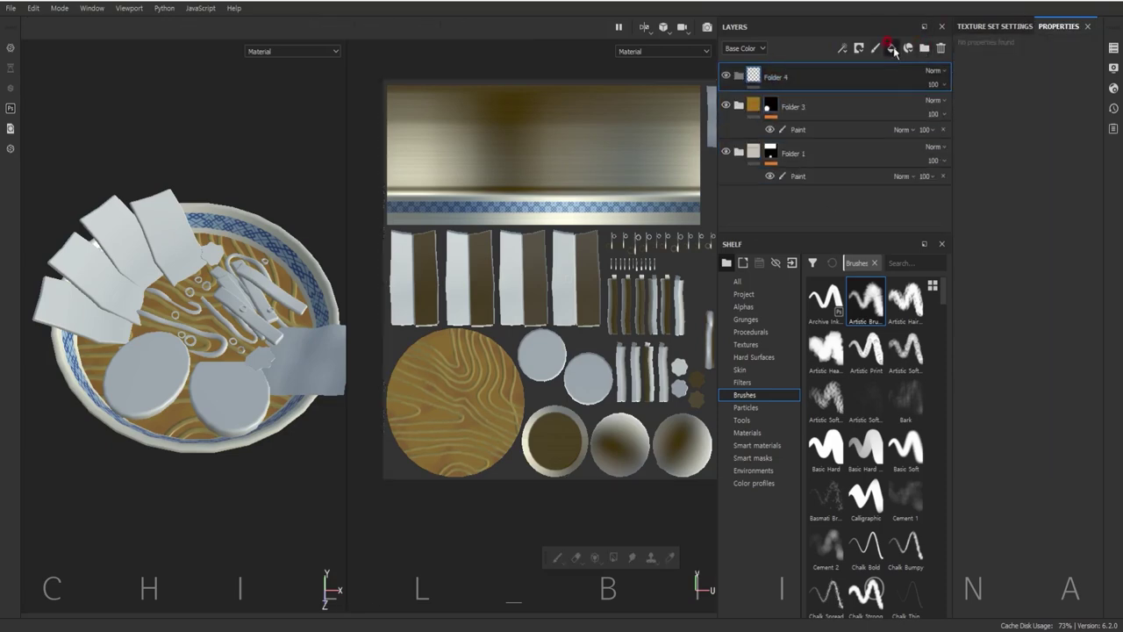
- Add a fill layer inside the new Folder 4
click(891, 48)
click(1020, 356)
click(1049, 362)
click(755, 106)
- Give Folder 4 a black mask and set it up for filling the noodle islands
right_click(776, 75)
click(816, 96)
right_click(775, 76)
click(816, 88)
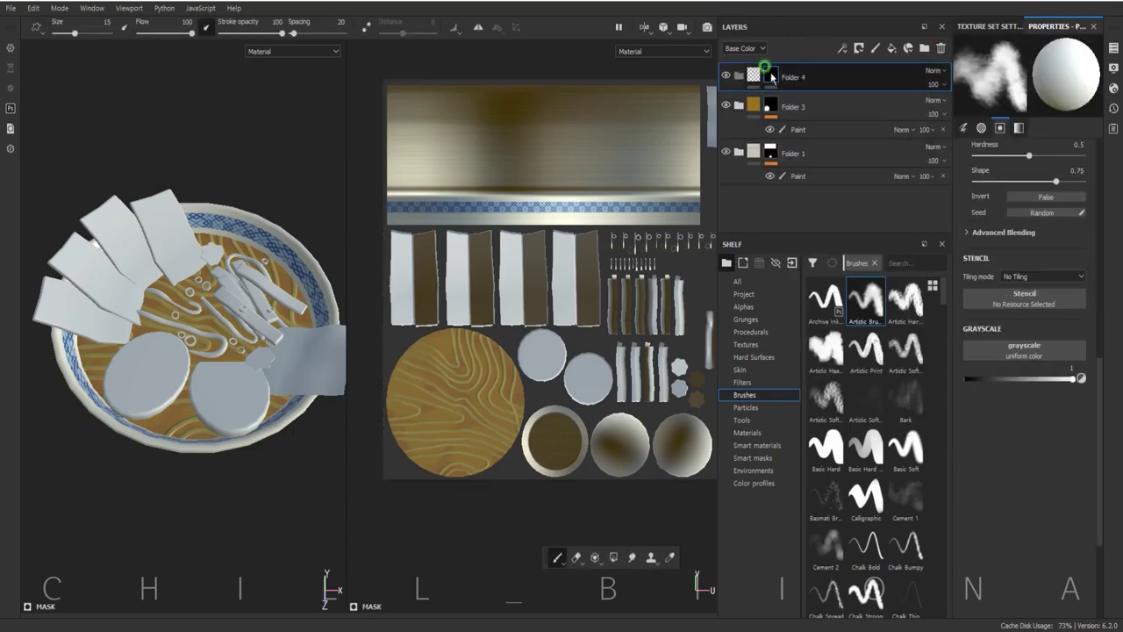
right_click(777, 81)
click(815, 97)
right_click(776, 77)
click(830, 98)
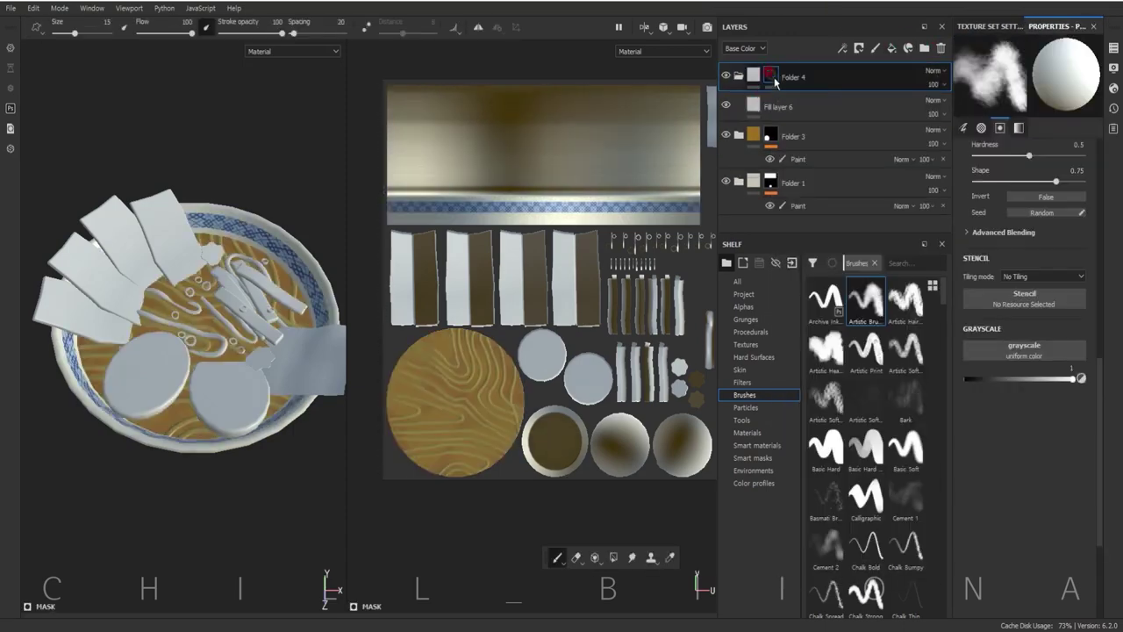
click(613, 557)
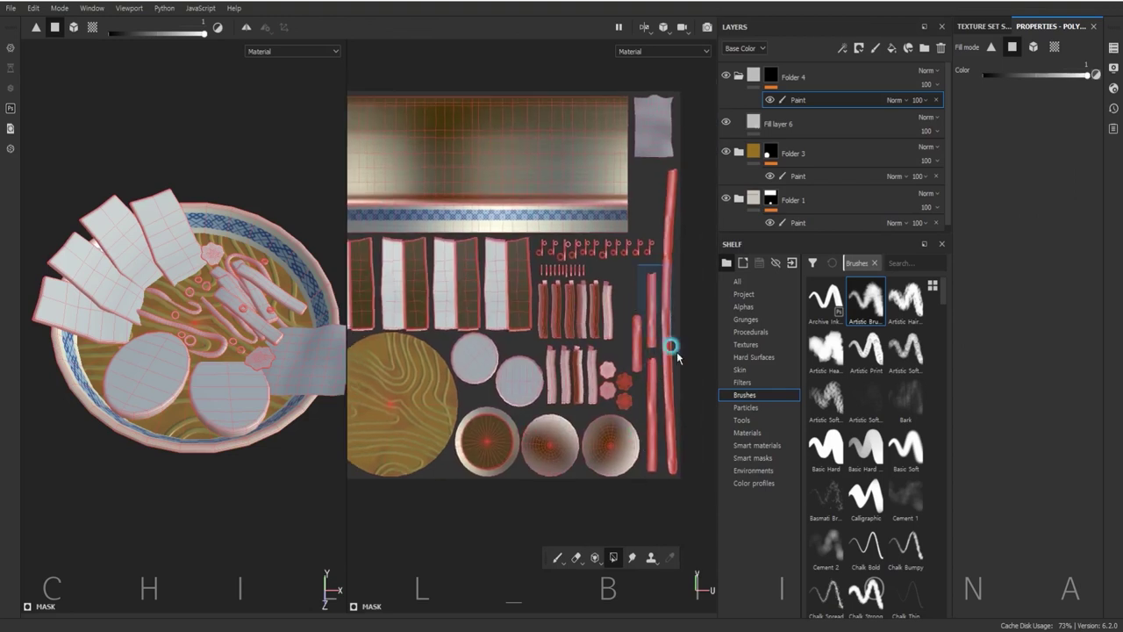
- Disable height, metal and normal on Fill layer 6 and lower its roughness to about 0.46
click(778, 124)
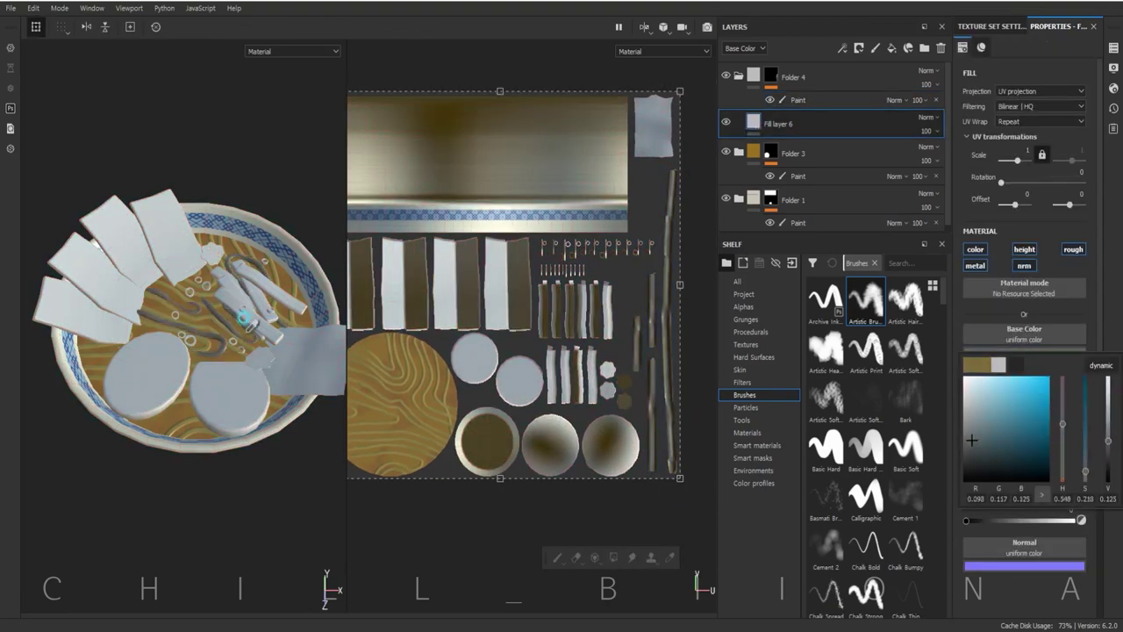
click(1024, 249)
click(975, 265)
click(1023, 265)
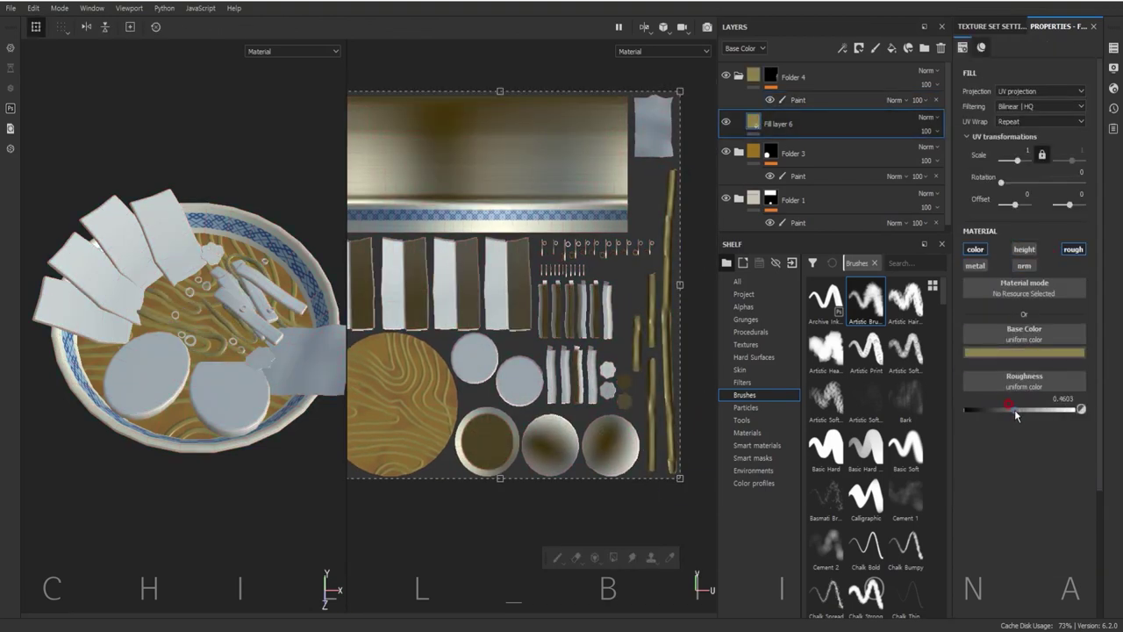
drag(1030, 419, 1029, 415)
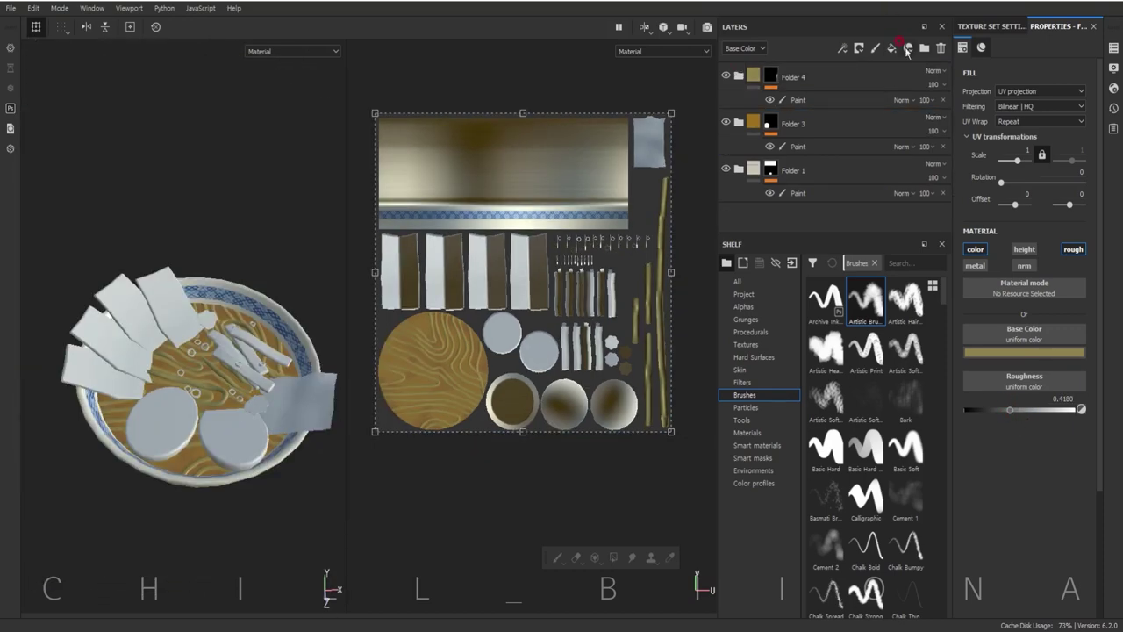
click(908, 47)
right_click(759, 77)
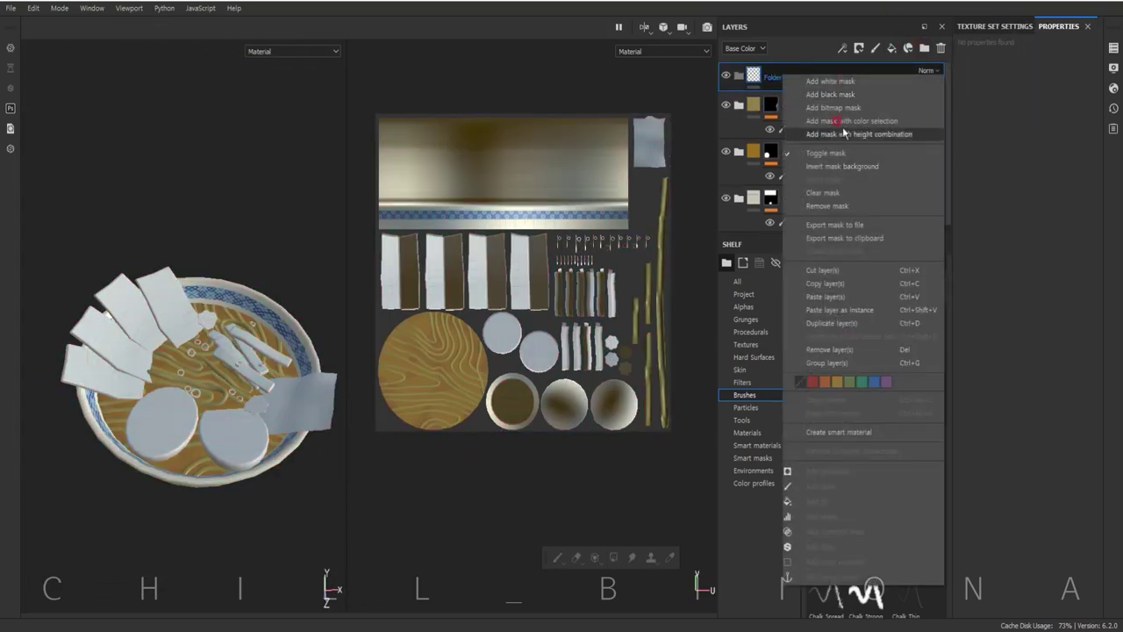
- Create Folder 5 holding Fill layer 7 and shift its colour from orange to a redder brown
click(824, 102)
drag(824, 102, 824, 105)
click(1024, 352)
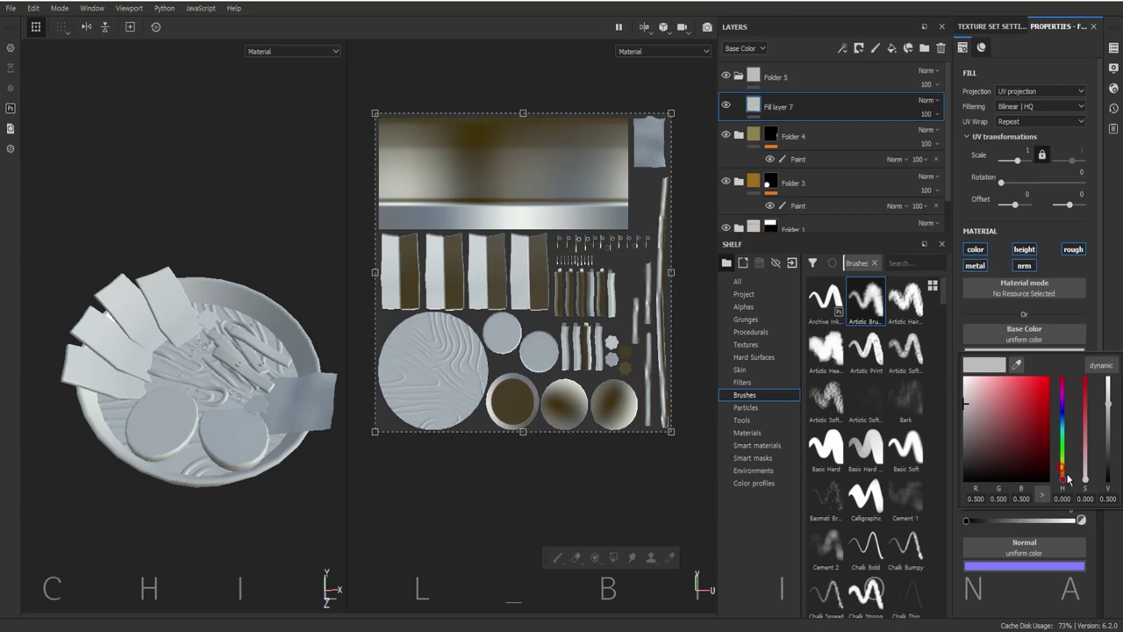
click(1088, 430)
drag(1044, 389, 1015, 423)
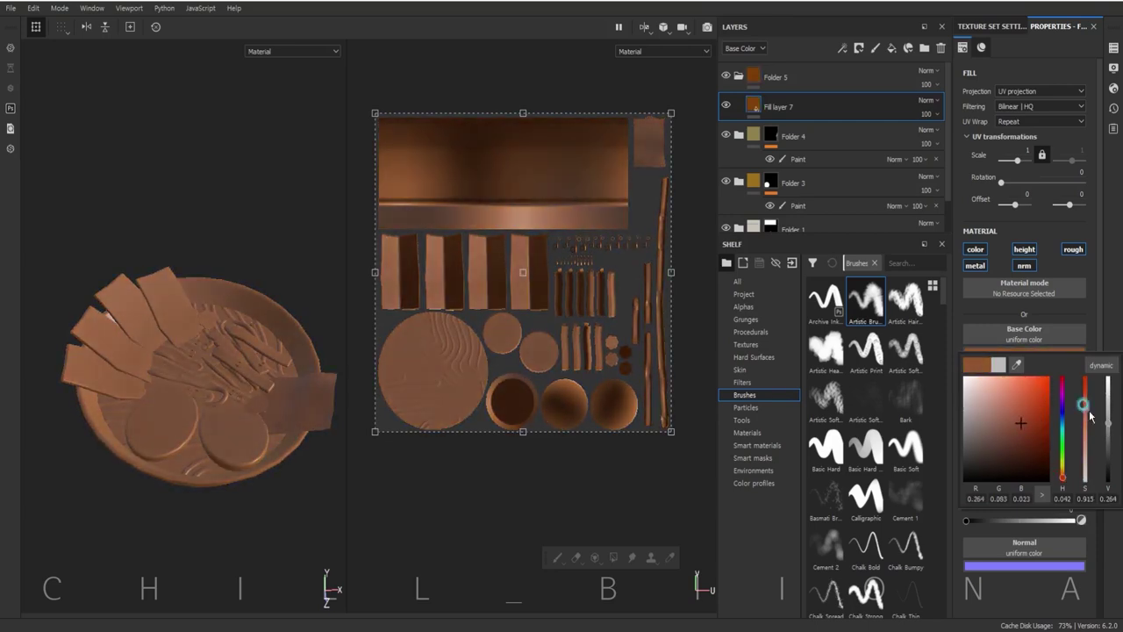
drag(1064, 480, 1065, 482)
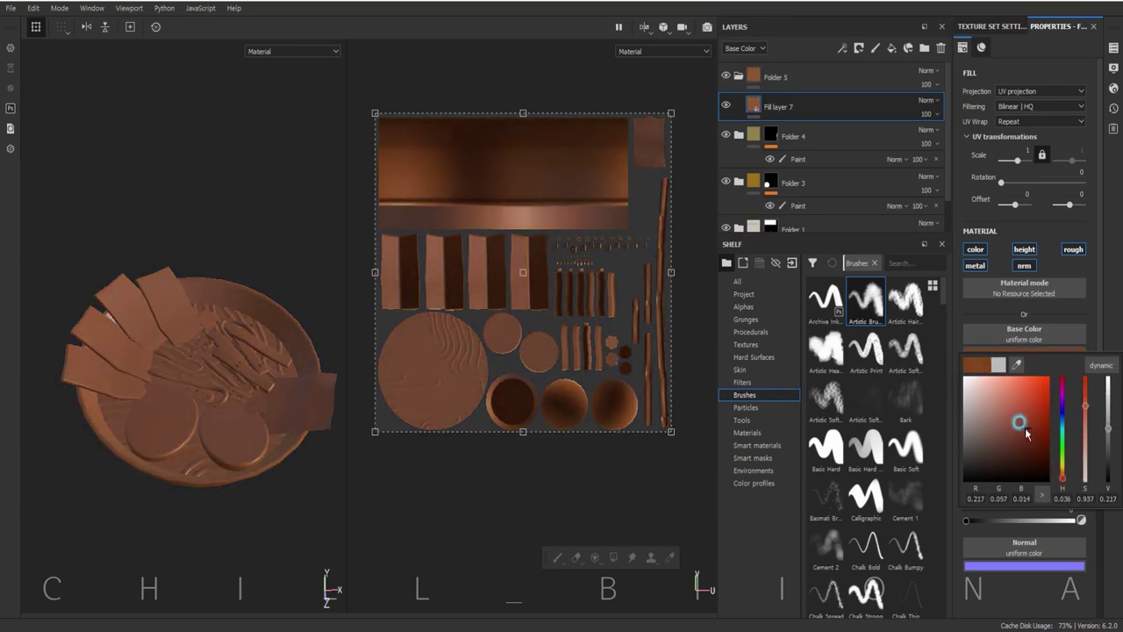
- Add a paint mask to Folder 5 and fill the four meat strips with brown
right_click(733, 66)
click(794, 73)
drag(386, 294, 464, 312)
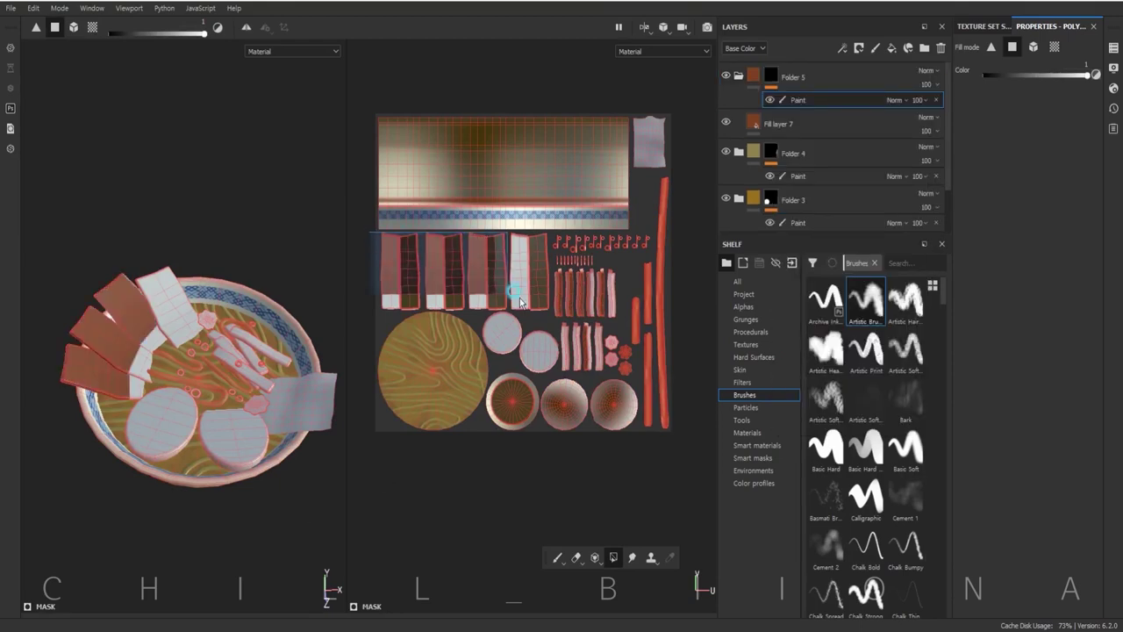
scroll(473, 309, up, 3)
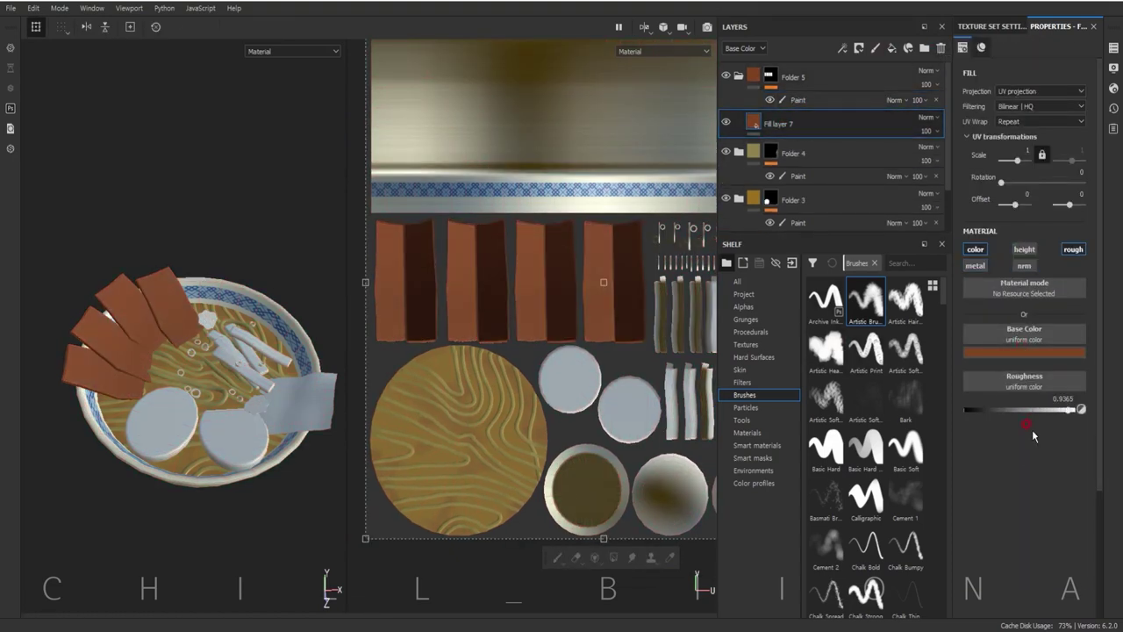
- Turn Fill layer 7 pink with a black mask and paint pink patches on the meat slices with Basic Soft
click(1051, 352)
drag(1015, 411, 1002, 407)
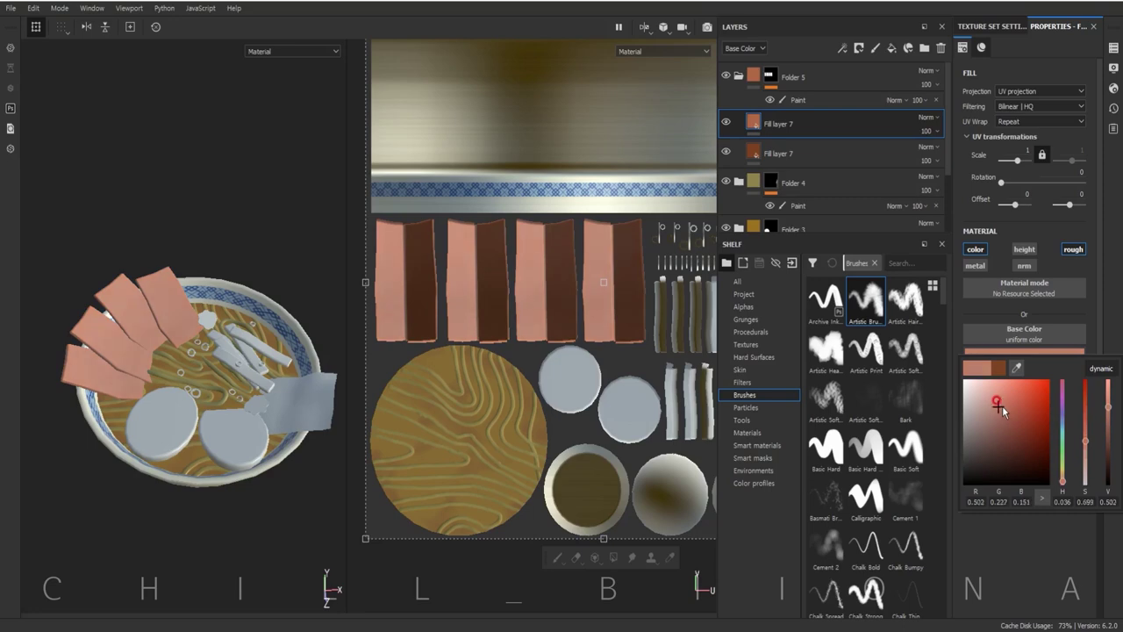
right_click(794, 123)
click(838, 141)
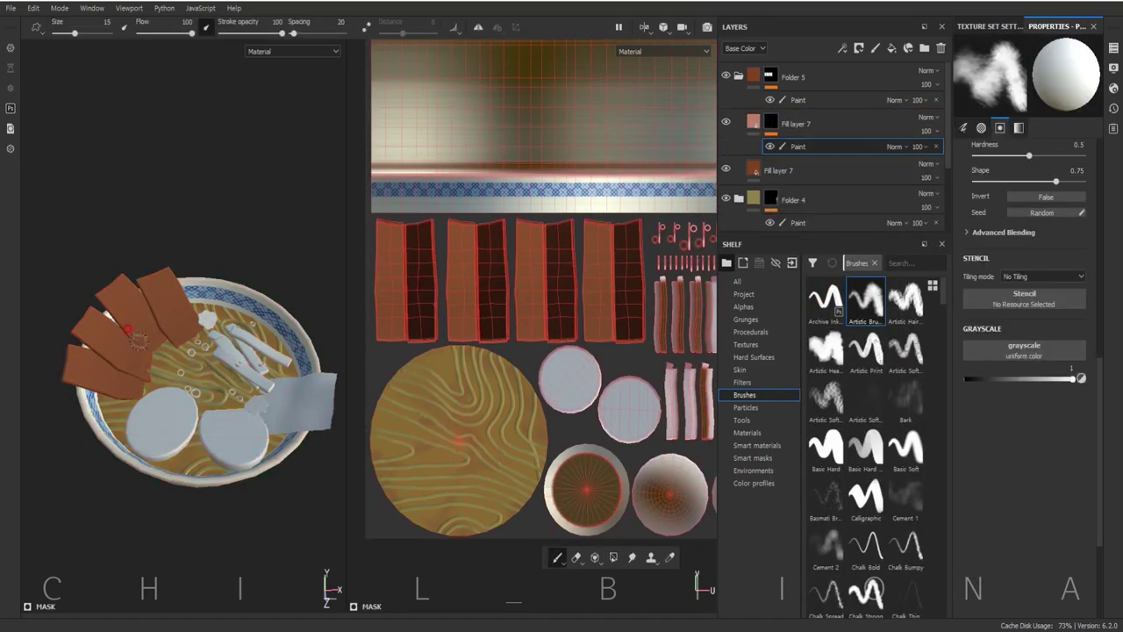
drag(113, 281, 123, 307)
click(905, 448)
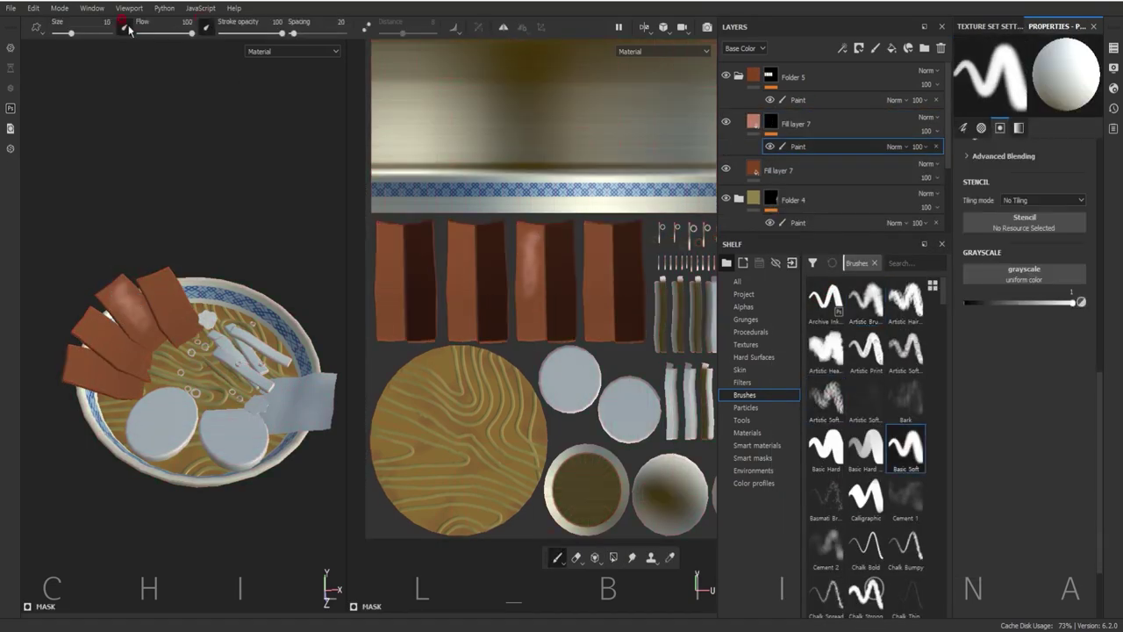
drag(536, 235, 514, 318)
drag(588, 239, 604, 282)
mouse_move(107, 337)
mouse_down()
mouse_move(132, 362)
mouse_move(128, 386)
mouse_up()
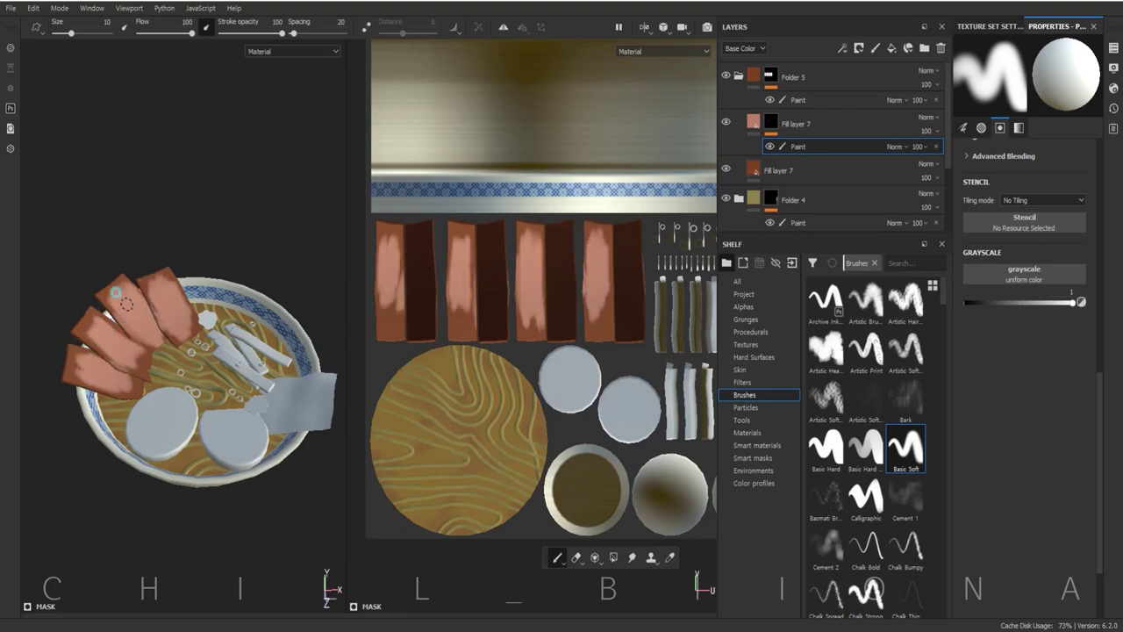
- Paint darker shading streaks at 0.3651 value, then set up Artistic brushes at about 0.53
click(77, 325)
mouse_move(158, 323)
mouse_down()
mouse_move(100, 314)
mouse_move(125, 348)
mouse_up()
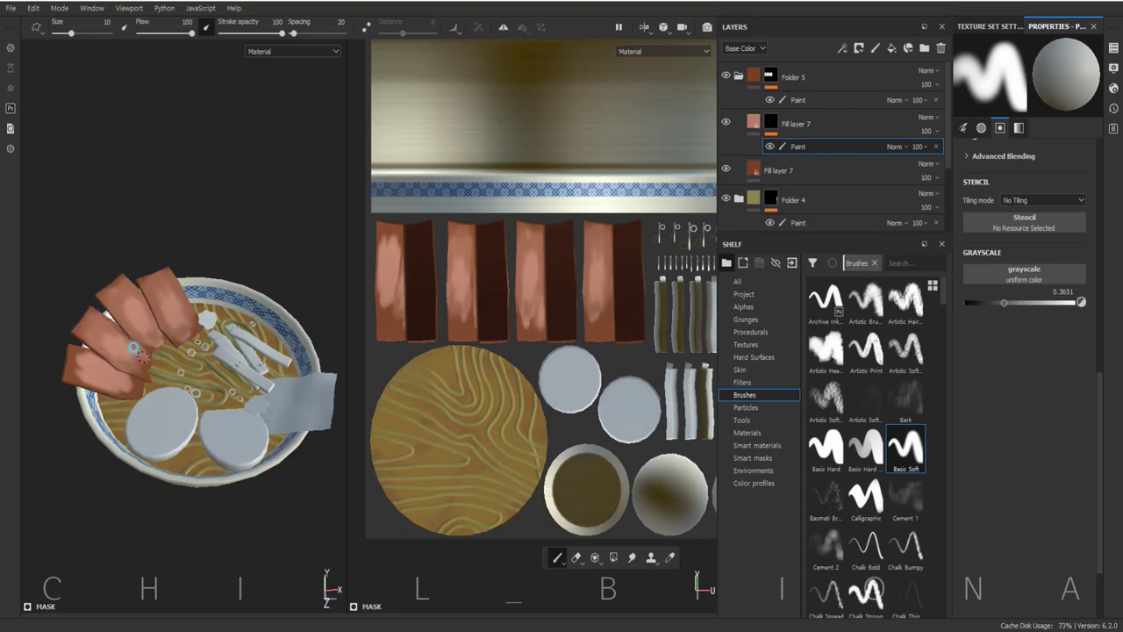
click(968, 303)
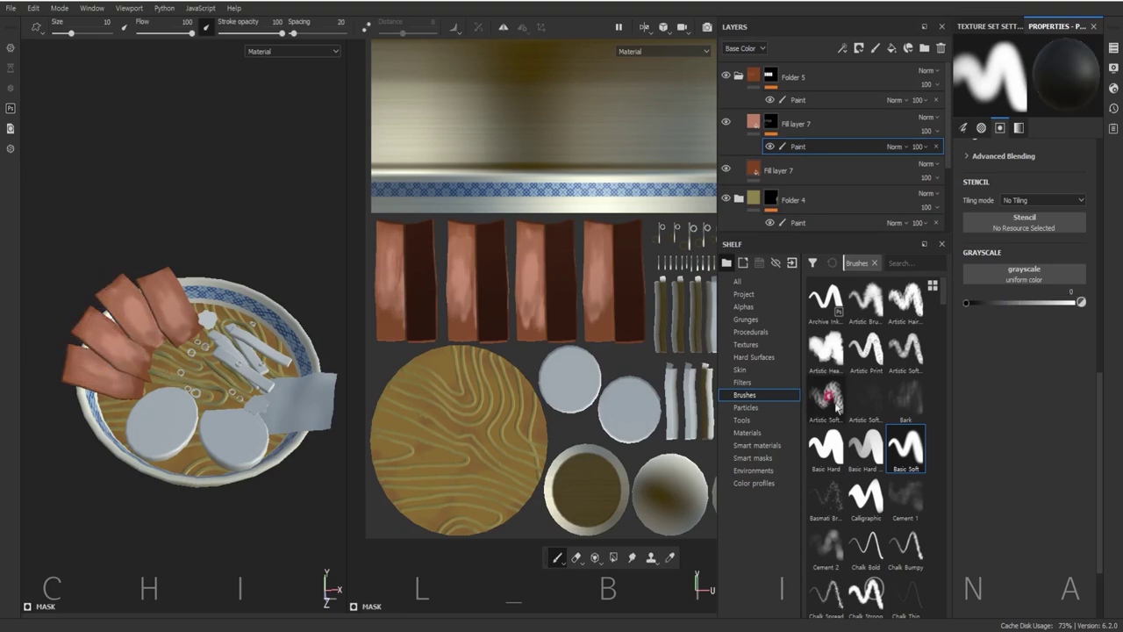
click(825, 399)
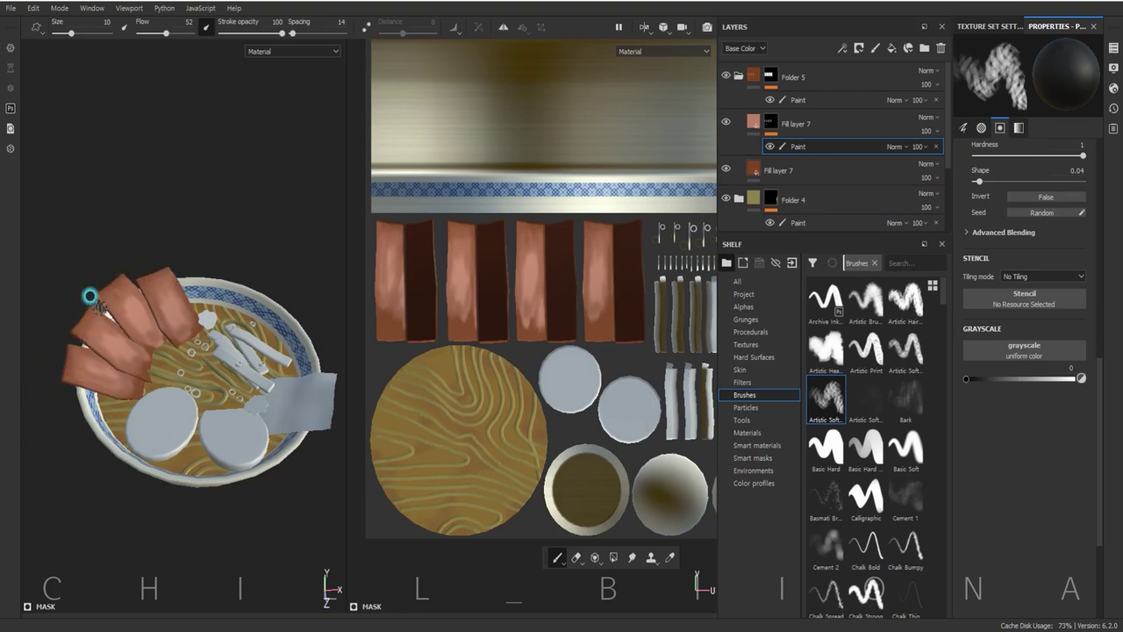
click(158, 314)
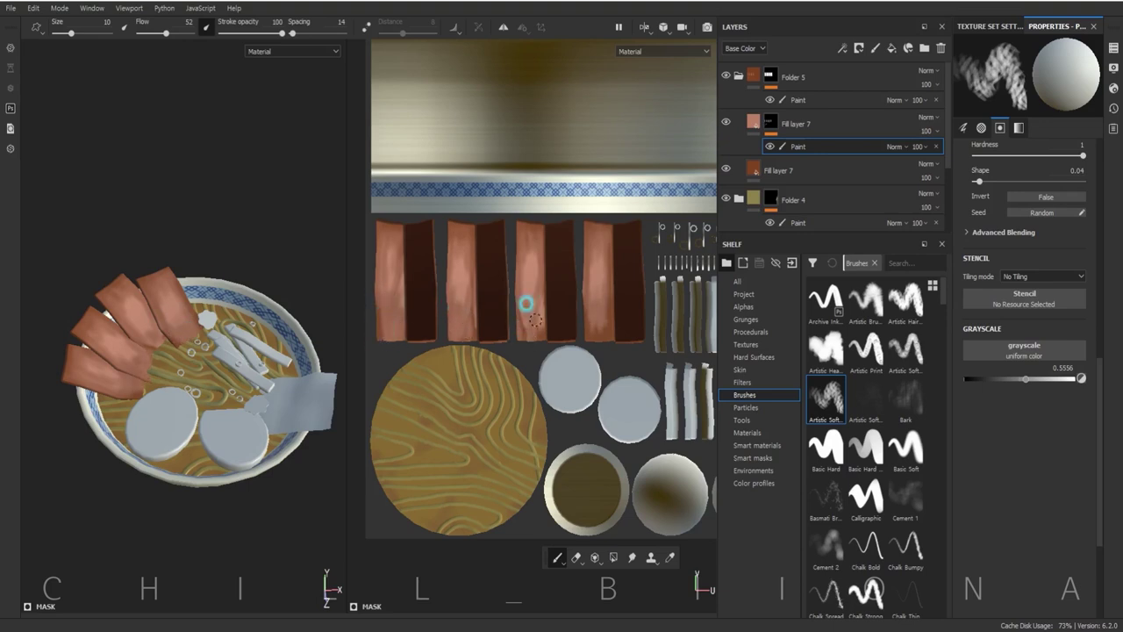
drag(1025, 379, 1116, 372)
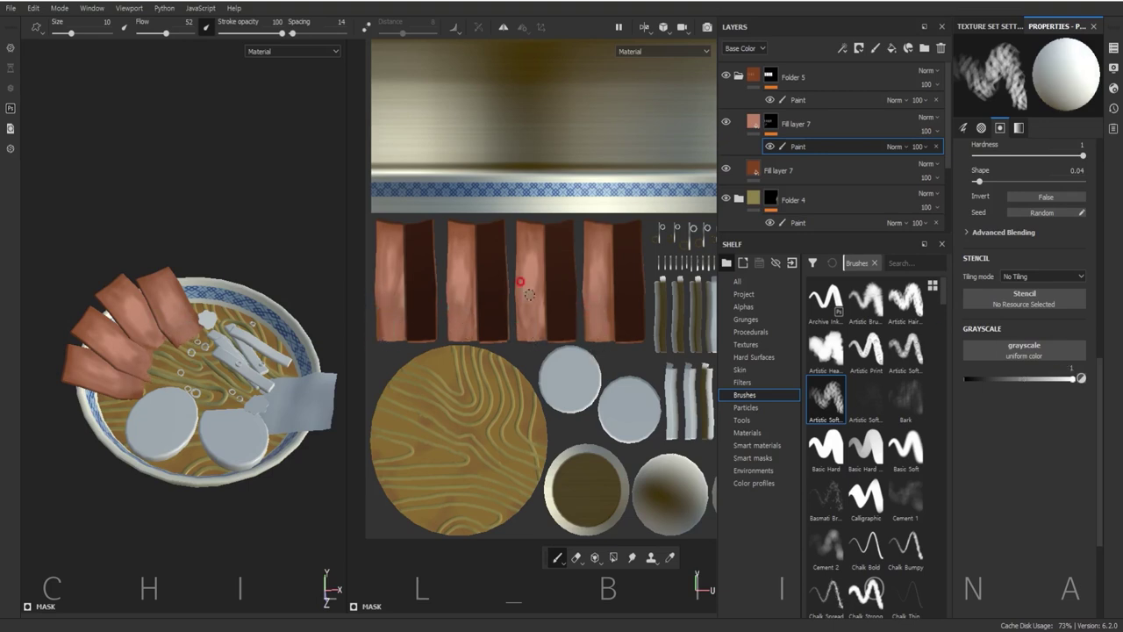
drag(1015, 379, 1023, 379)
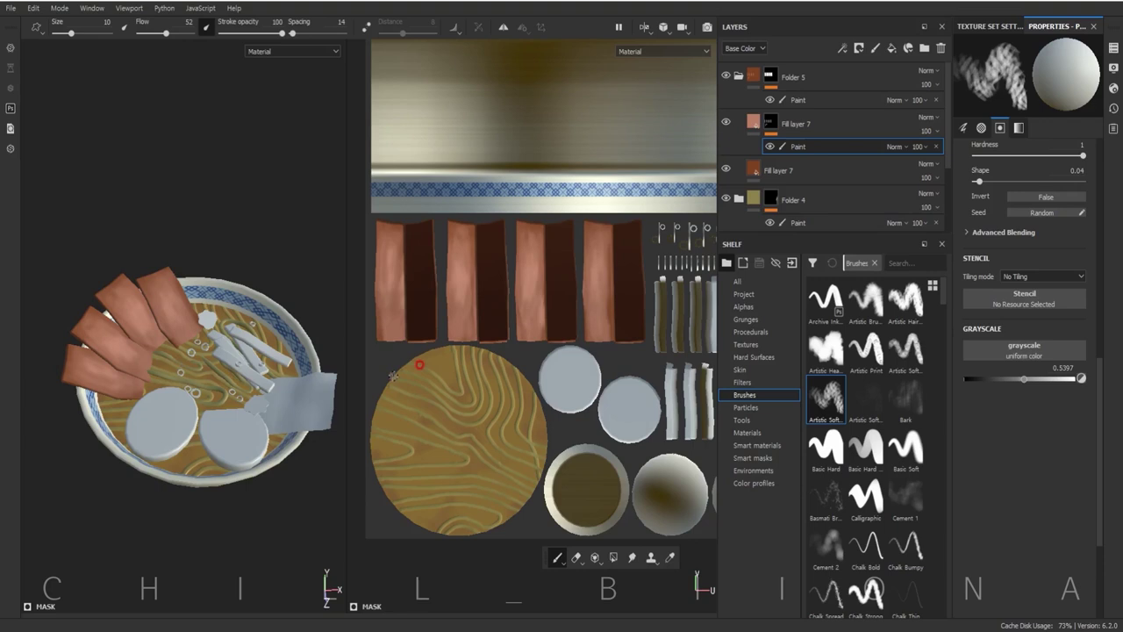
click(865, 299)
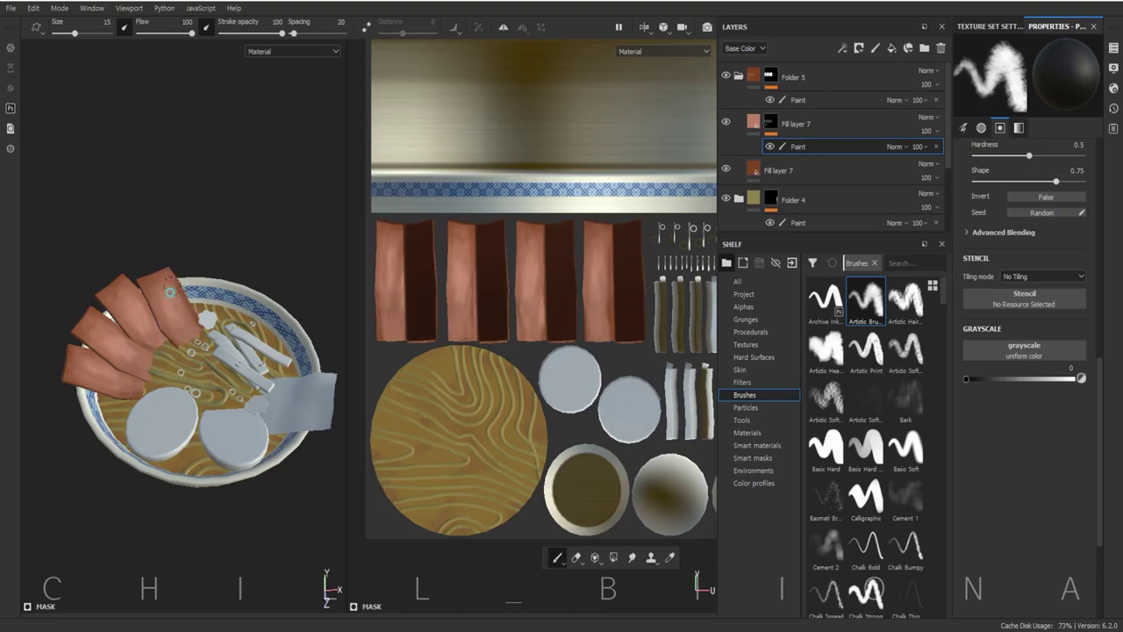
scroll(180, 368, up, 2)
scroll(131, 386, up, 2)
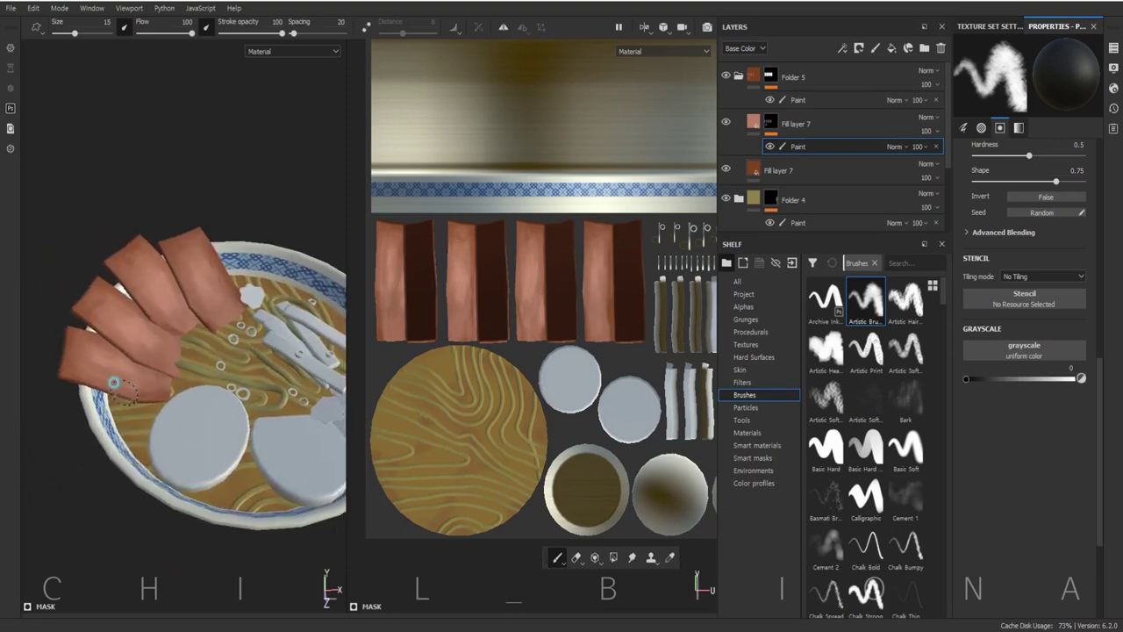
key(ctrl+d)
click(804, 171)
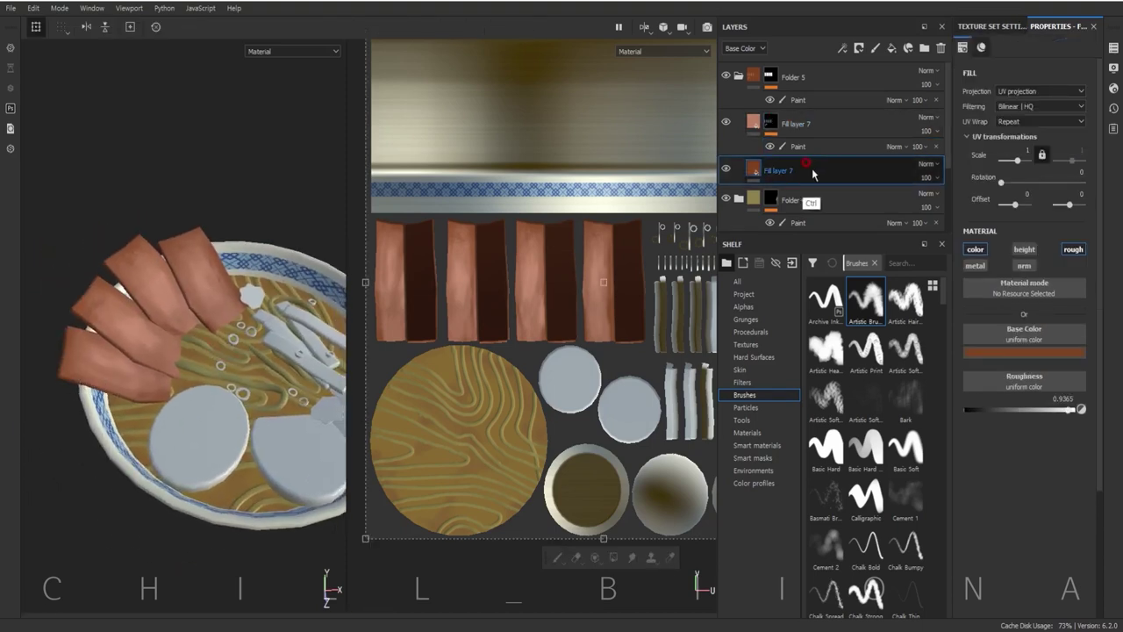
- Darken the copied Fill layer 7, give it a black mask, and ready a size-3.2 Basic Soft brush
click(1023, 352)
click(972, 473)
right_click(763, 123)
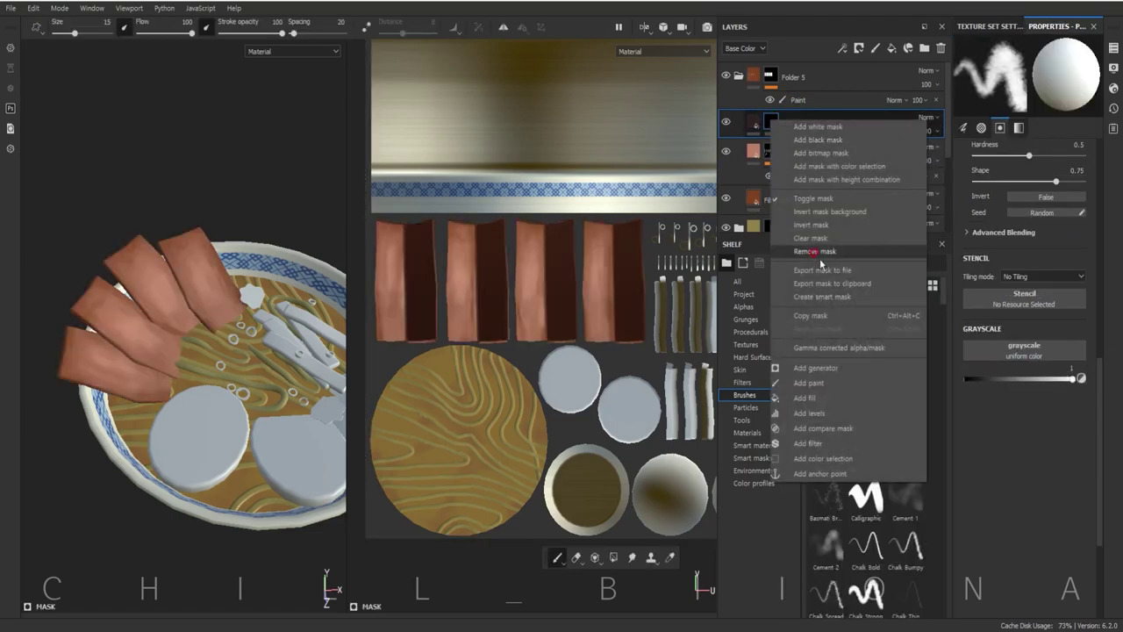
click(790, 129)
click(825, 397)
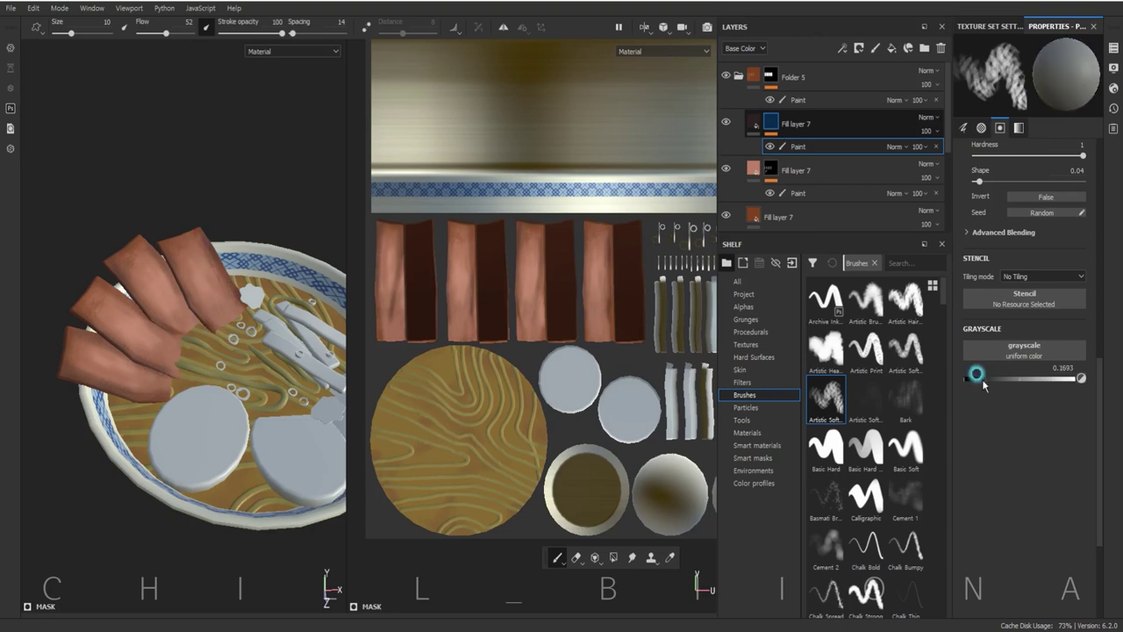
click(905, 447)
drag(61, 34, 64, 34)
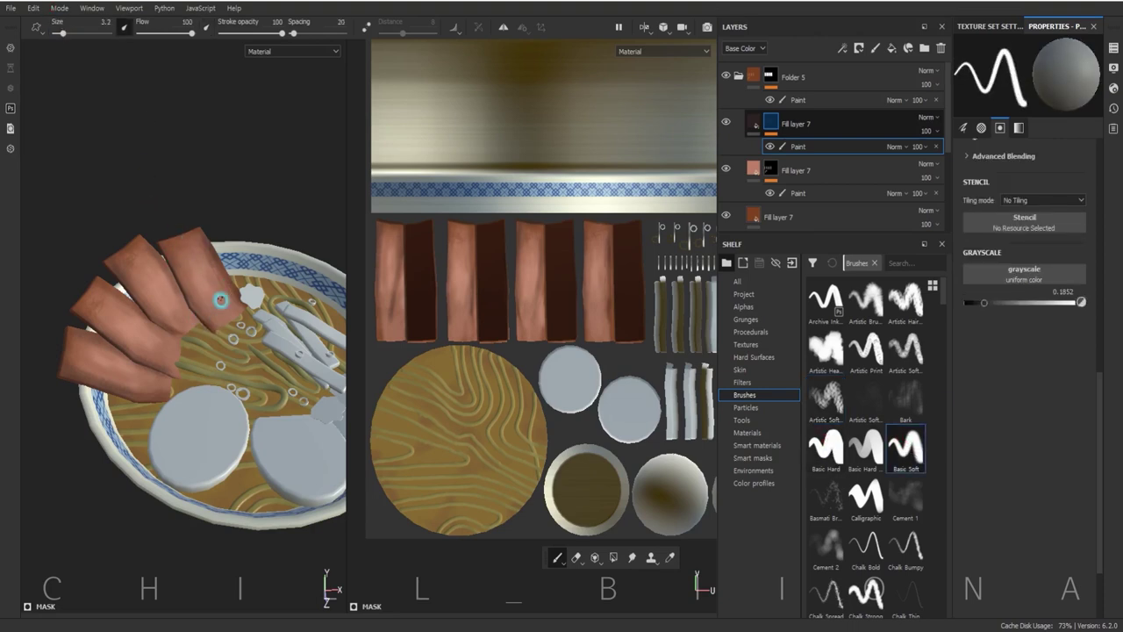
scroll(282, 471, down, 3)
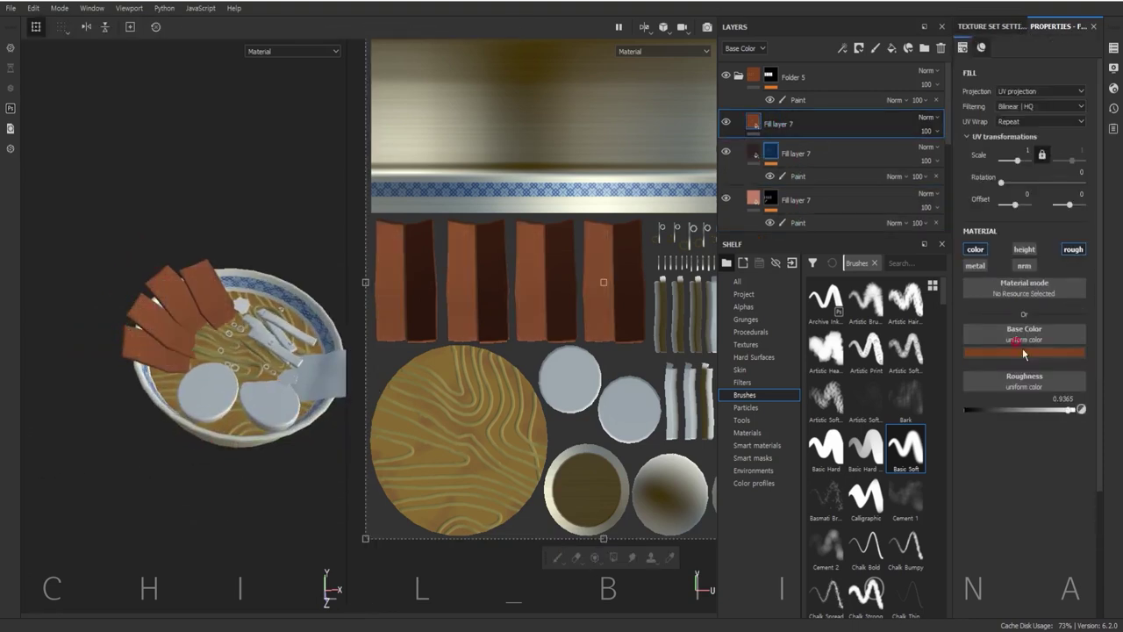
- Create another copy of the meat fill layer with a black mask and a brush size of about 18.63
click(1022, 348)
click(772, 125)
right_click(772, 124)
click(816, 202)
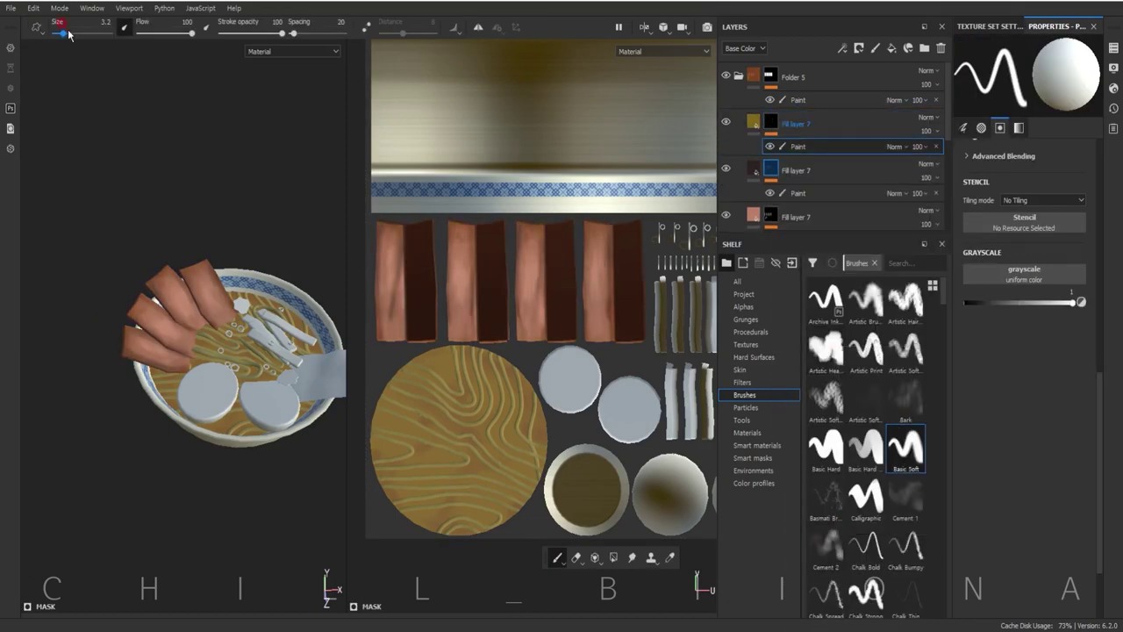
drag(1072, 302, 1035, 303)
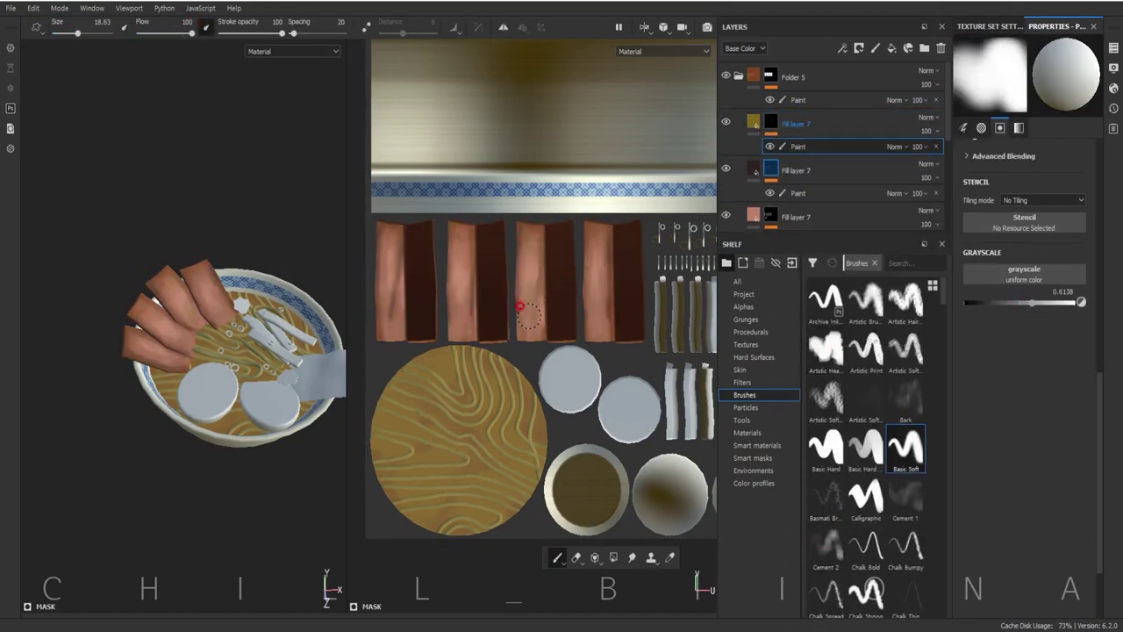
- Turn the new layer orange and lower its roughness so the meat looks glossier
click(794, 123)
click(1024, 333)
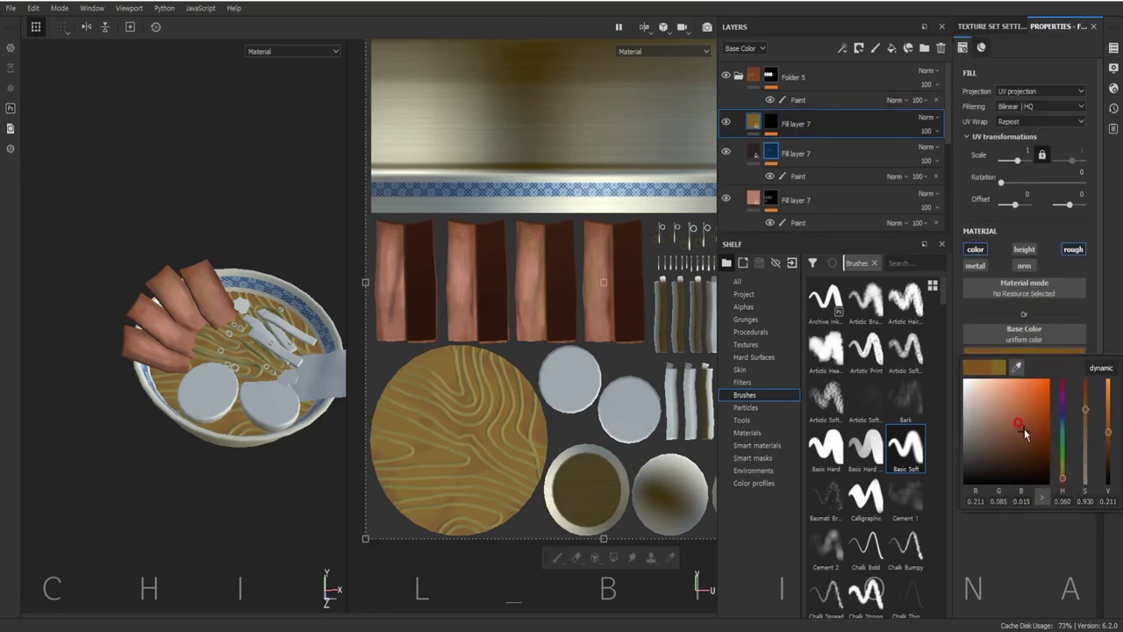
click(1015, 400)
scroll(176, 351, up, 5)
click(794, 146)
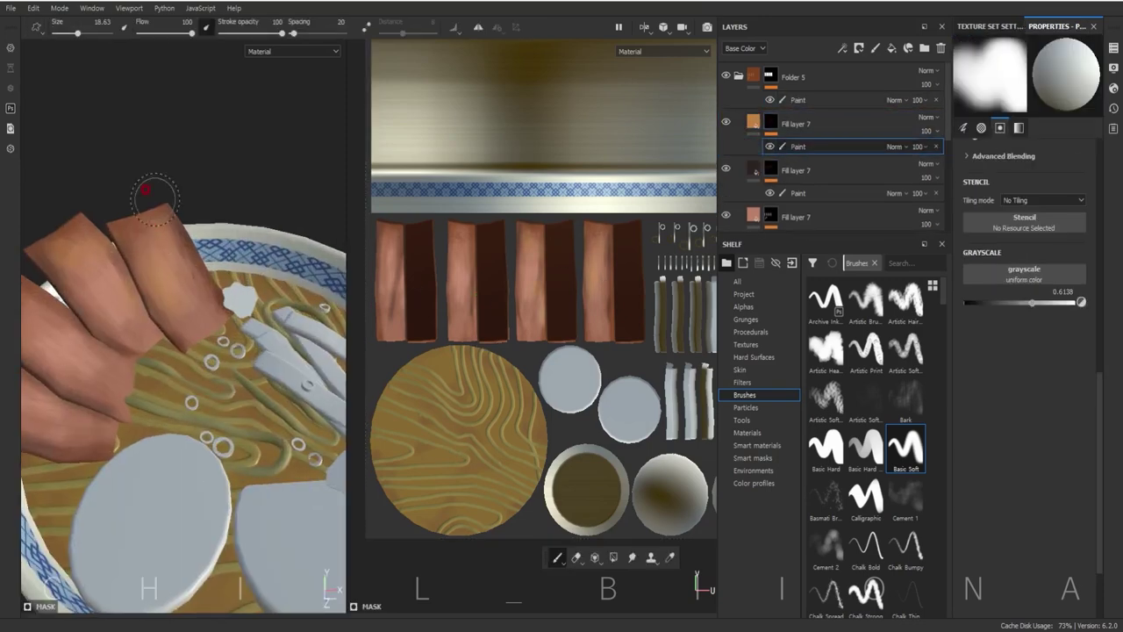
scroll(97, 315, down, 3)
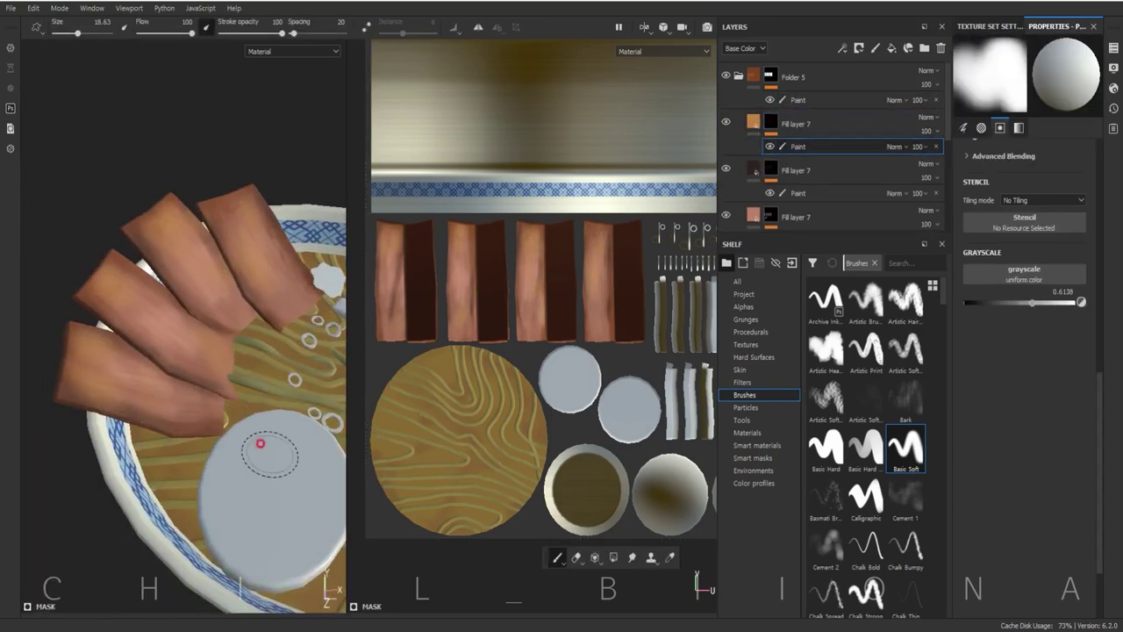
scroll(117, 371, down, 2)
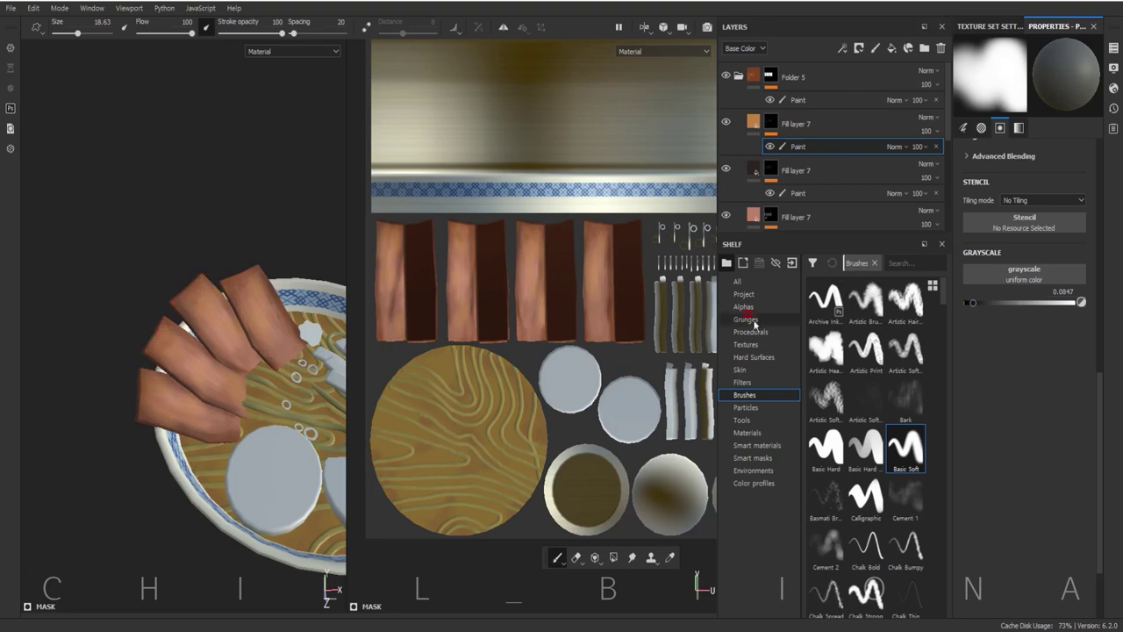
mouse_move(264, 456)
alt+mouse_down()
mouse_move(221, 493)
mouse_move(263, 474)
alt+mouse_up()
click(794, 124)
mouse_move(1044, 410)
mouse_down()
mouse_move(972, 421)
mouse_move(1009, 419)
mouse_up()
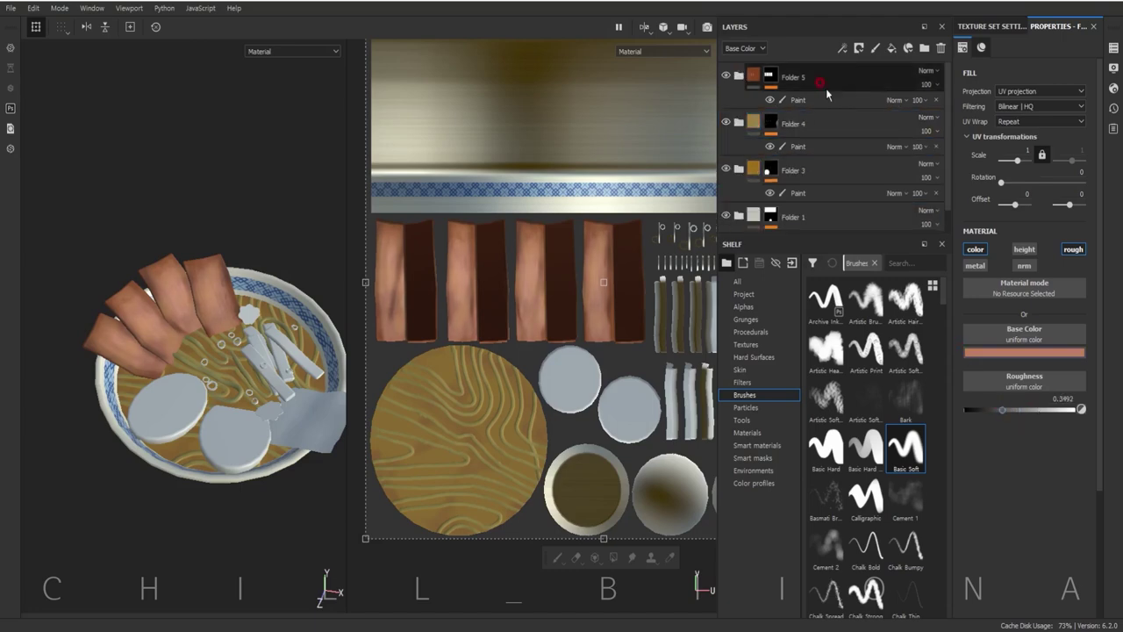
- Add Folder 6 with a cream fill layer (metal, normal, height off) and a black mask
click(924, 49)
click(891, 48)
click(975, 265)
click(1024, 266)
click(1024, 249)
click(1024, 352)
click(1042, 433)
double_click(774, 77)
right_click(773, 78)
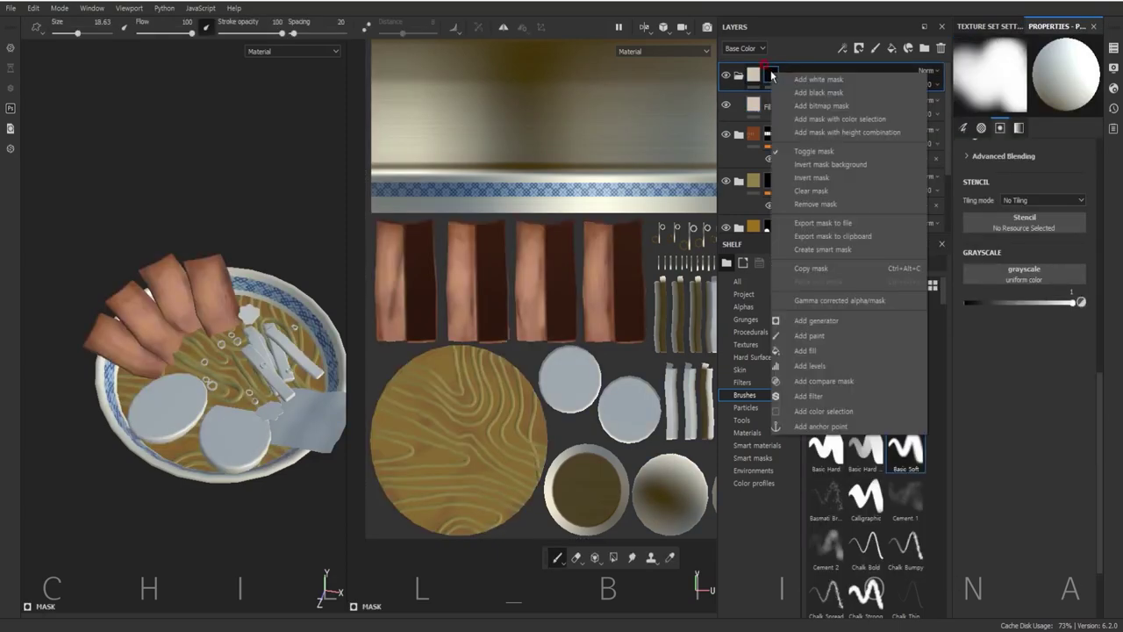
click(807, 86)
- Frame the egg islands in the UV view and add a yellow fill layer above the egg layers
alt+middle_drag(521, 489, 394, 474)
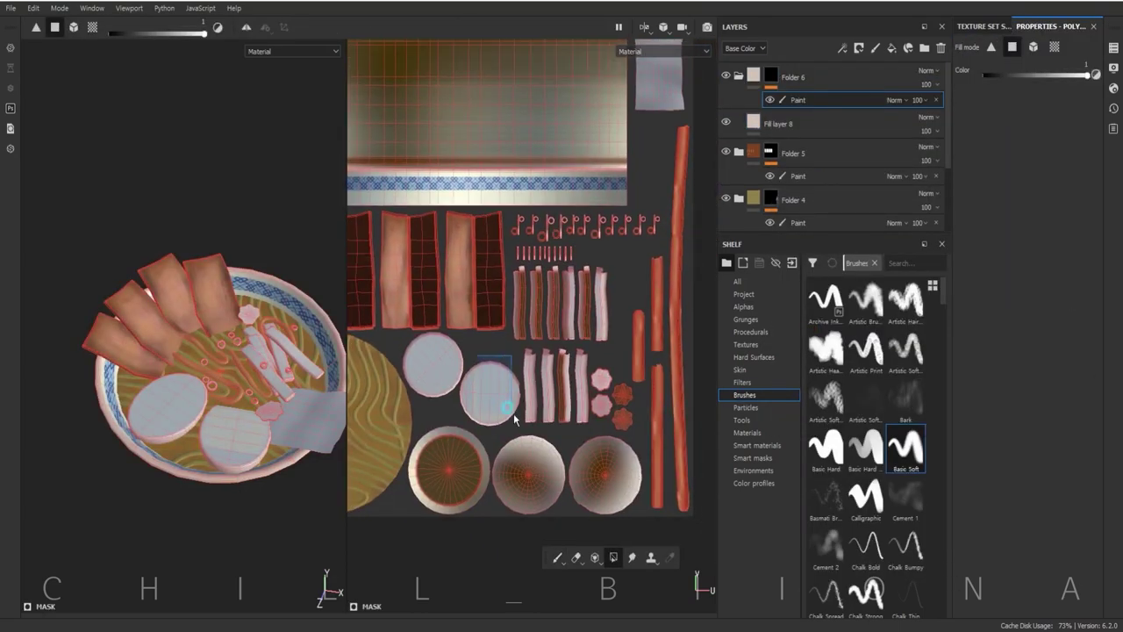
scroll(433, 405, up, 3)
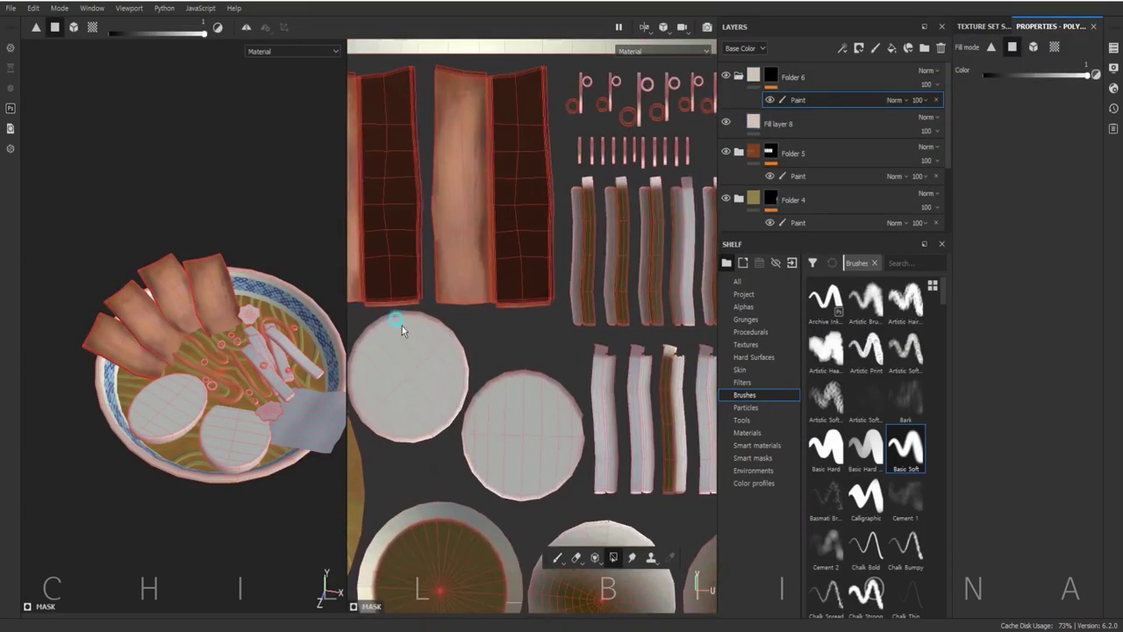
mouse_move(581, 497)
alt+middle_down()
mouse_move(446, 452)
mouse_move(488, 394)
alt+middle_up()
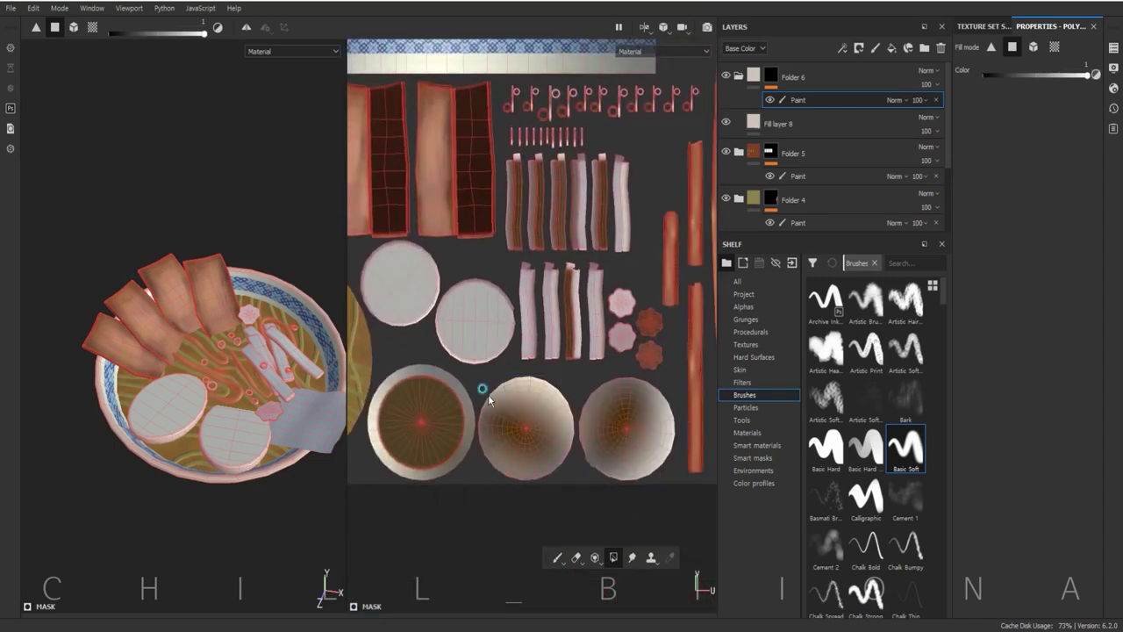
scroll(614, 462, down, 2)
click(777, 124)
mouse_move(202, 413)
alt+mouse_down()
mouse_move(230, 429)
mouse_move(210, 412)
alt+mouse_up()
click(1024, 352)
click(1041, 386)
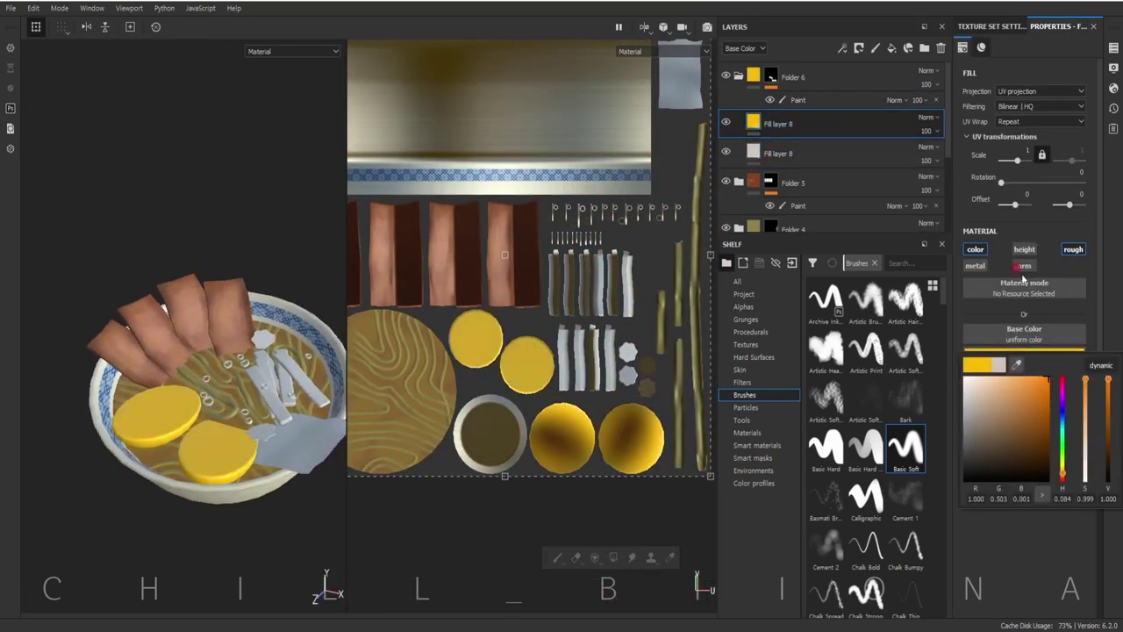
- Black-mask the yellow layer, paint oval yolks on both egg halves, and erase excess with a size-3 brush
right_click(772, 120)
click(812, 382)
mouse_move(175, 378)
alt+mouse_down()
mouse_move(113, 431)
mouse_move(220, 394)
mouse_move(159, 341)
alt+mouse_up()
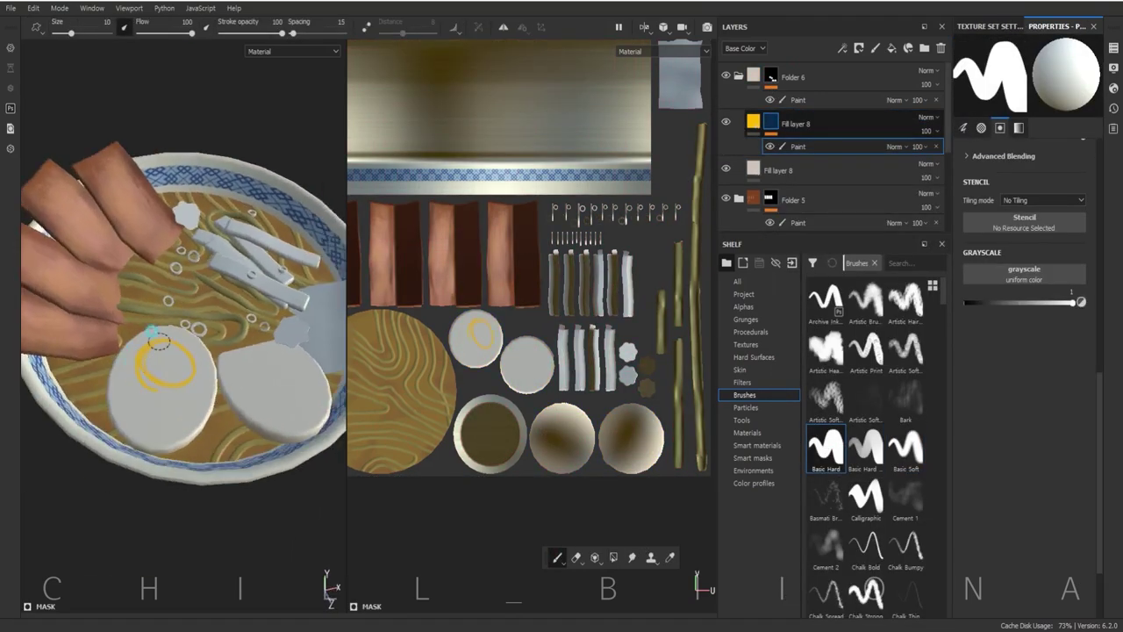
alt+drag(202, 310, 215, 324)
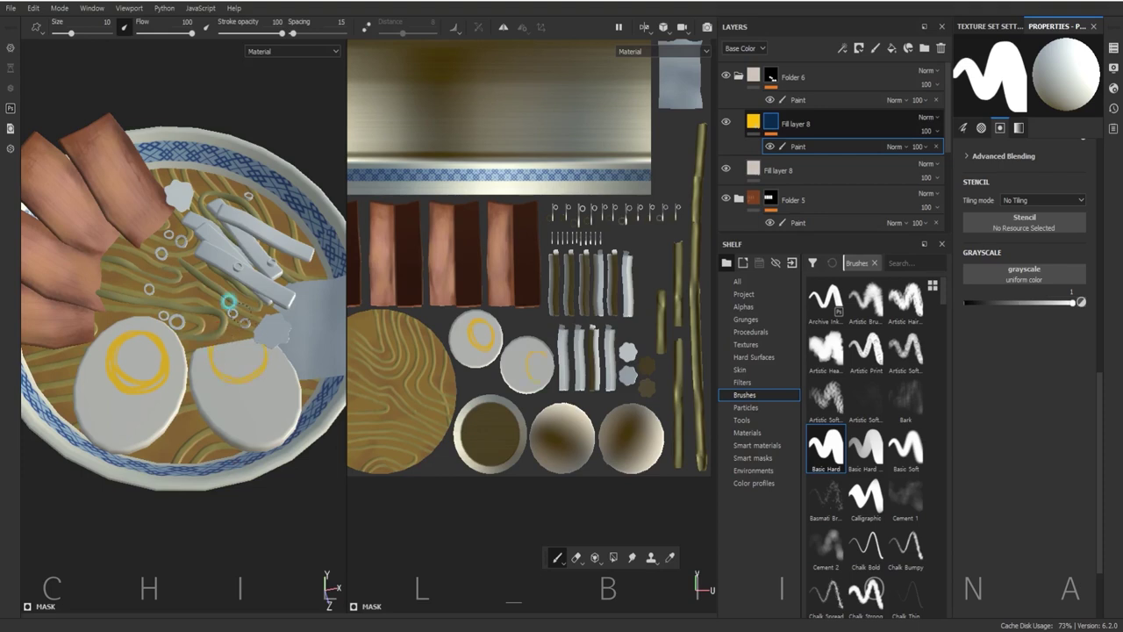
scroll(530, 358, up, 3)
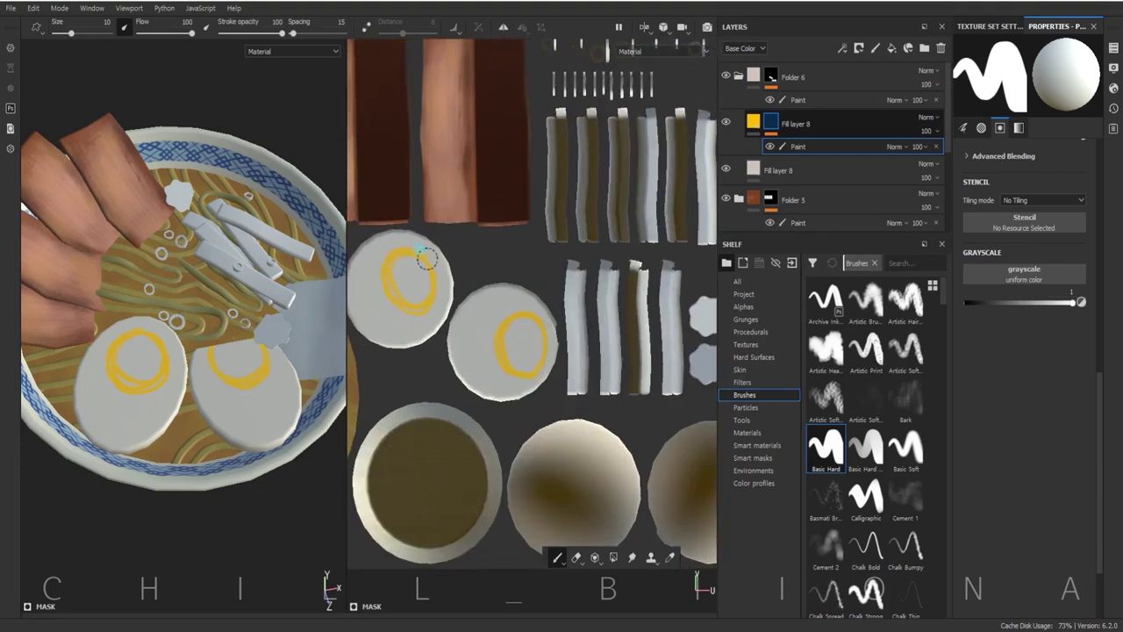
drag(392, 275, 410, 276)
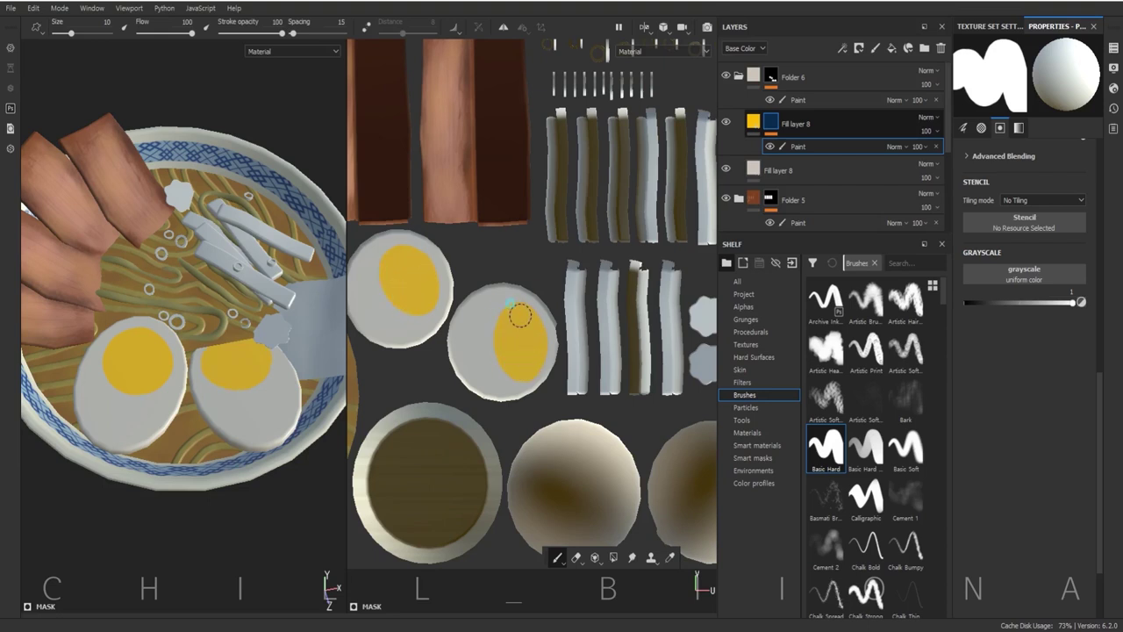
key(x)
ctrl+right_drag(541, 384, 542, 373)
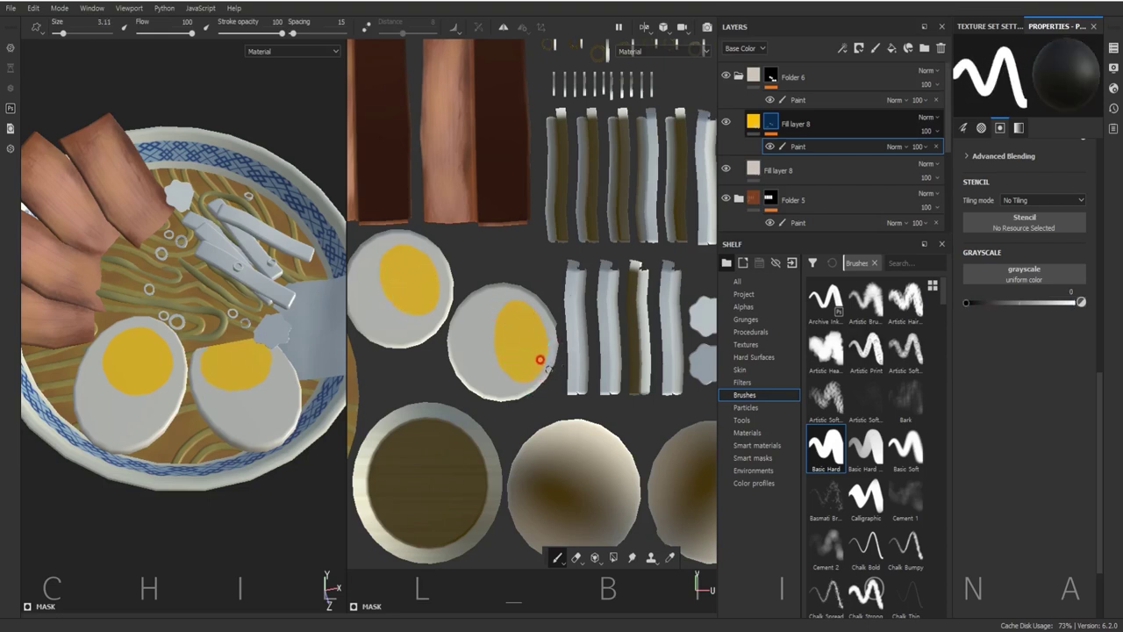
click(794, 124)
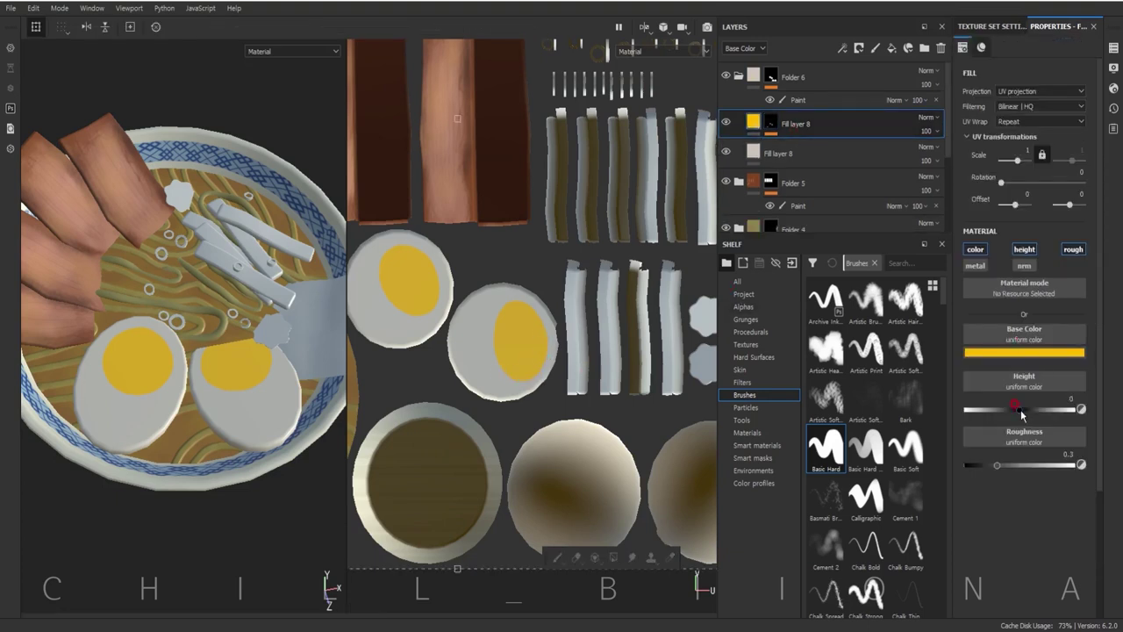
- Duplicate the yellow egg fill layer and give the copy a warm tan base colour
key(ctrl+d)
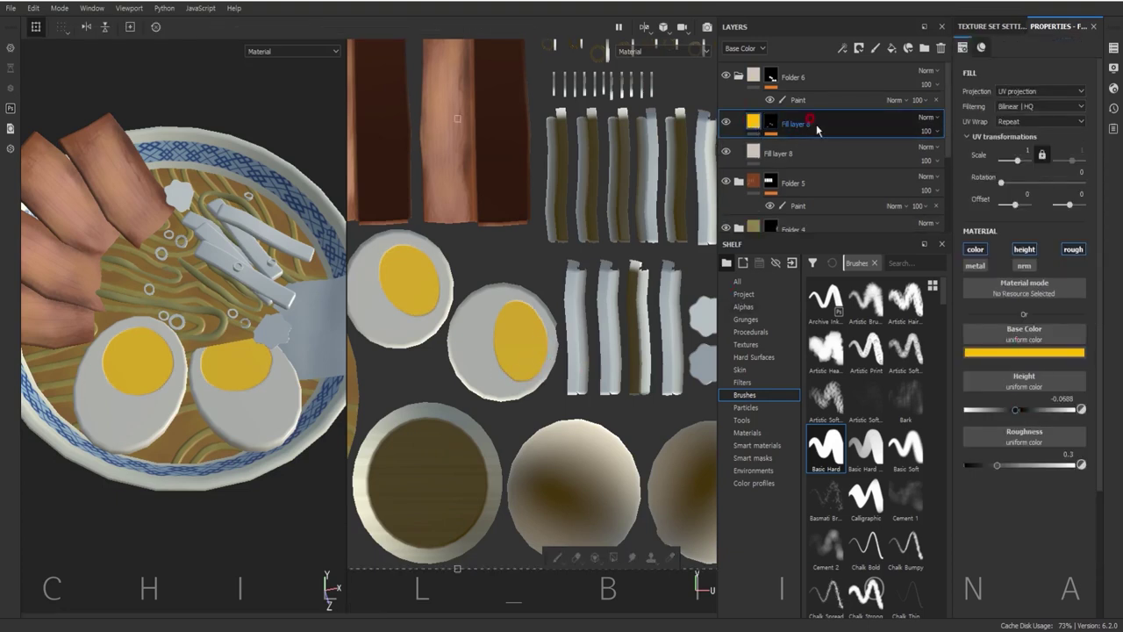
click(1024, 352)
click(966, 424)
drag(971, 430, 998, 397)
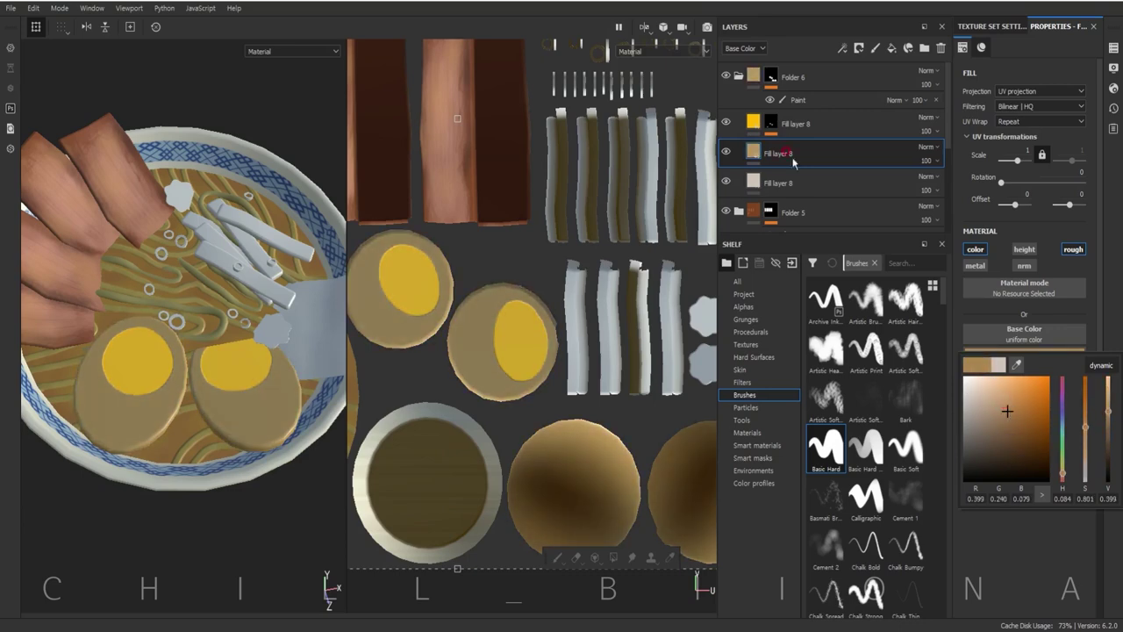
- Add a black mask to the tan layer and paint it with Artistic Soft at grayscale 0.62
right_click(776, 153)
click(816, 120)
click(825, 397)
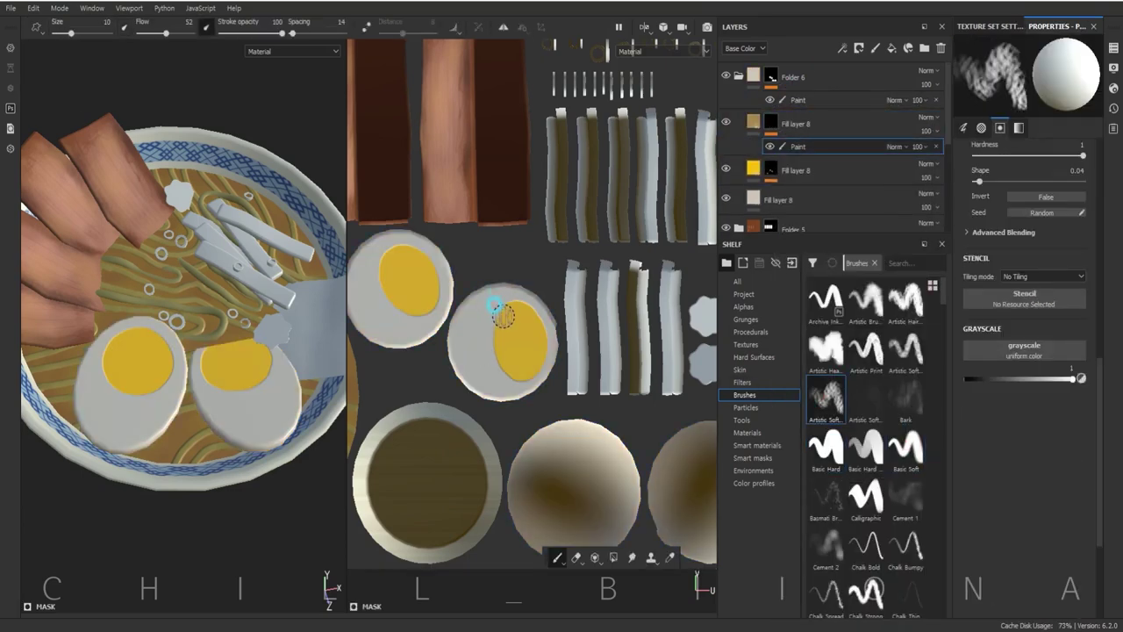
key(p)
click(606, 303)
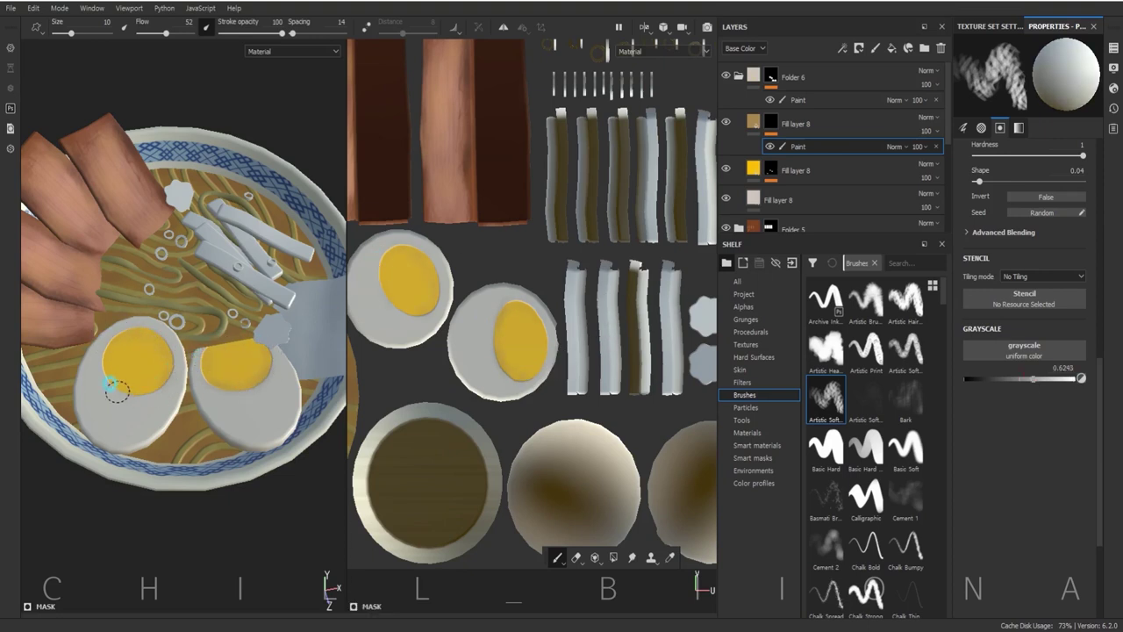
- Check the soft tan tint on the eggs from several angles, then group the egg layers into Folder 6
key(ctrl+z)
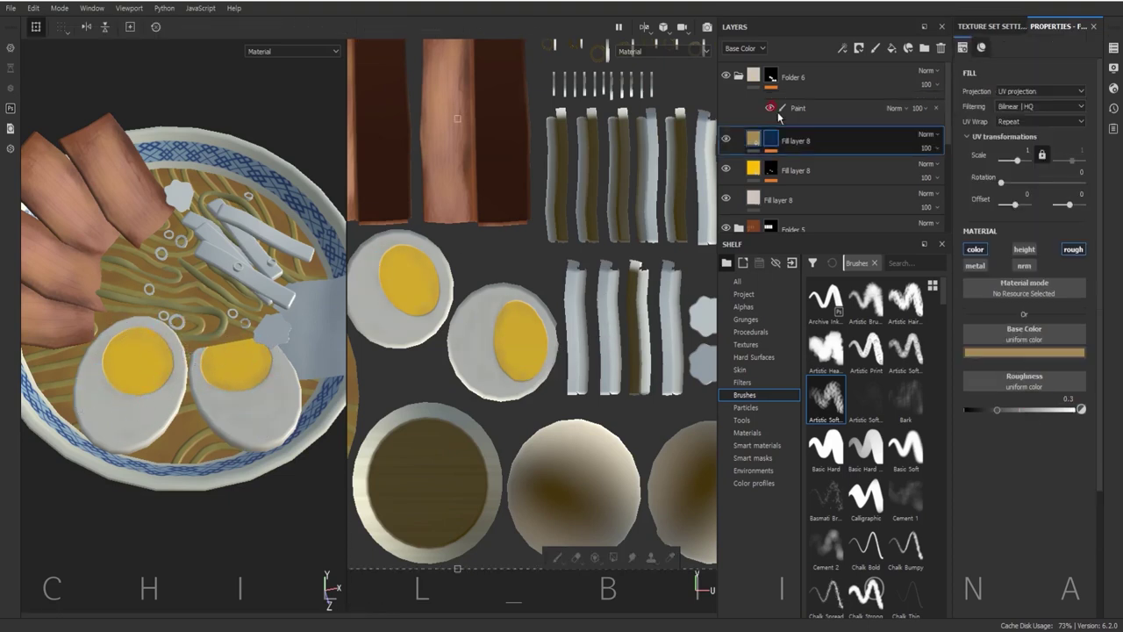
alt+drag(250, 405, 222, 431)
scroll(223, 432, up, 3)
key(ctrl+y)
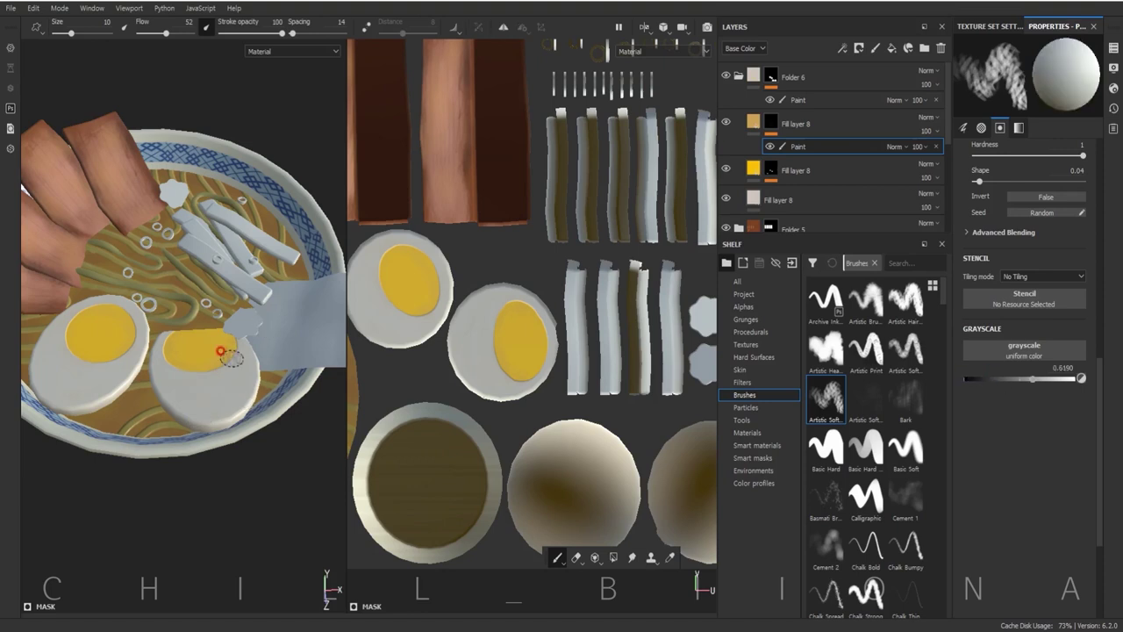
alt+drag(114, 378, 168, 415)
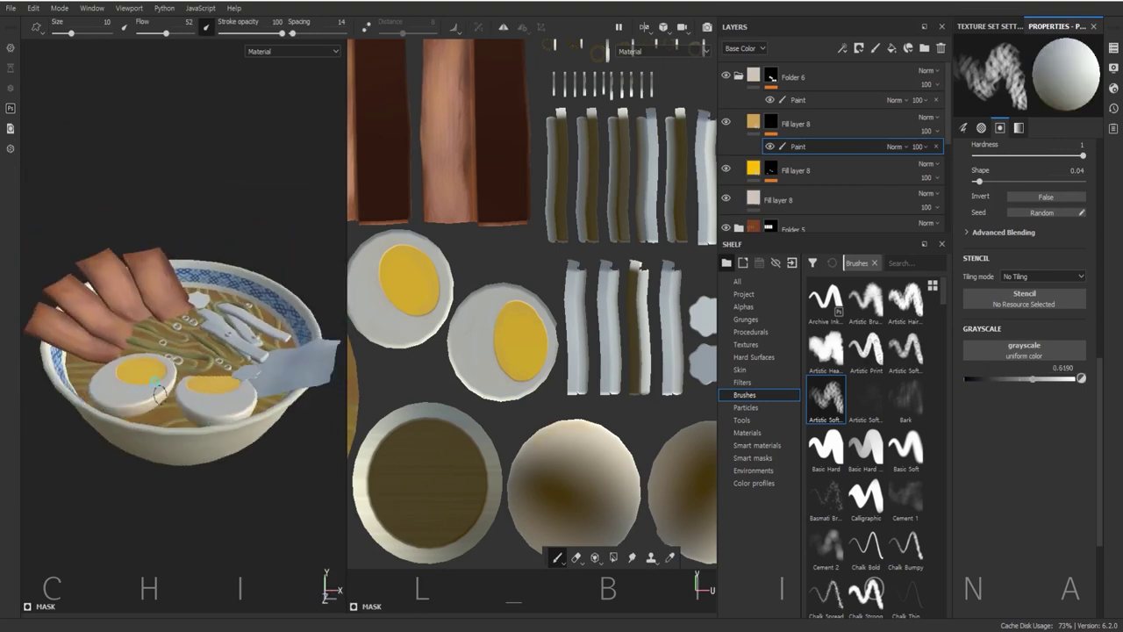
alt+drag(250, 393, 103, 366)
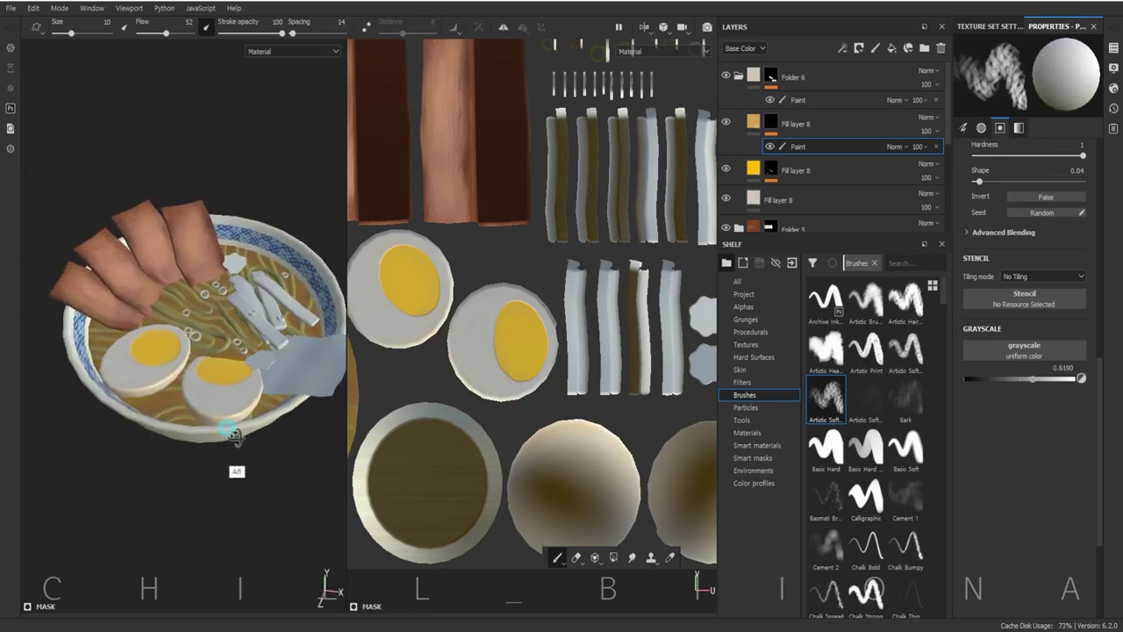
scroll(500, 361, down, 2)
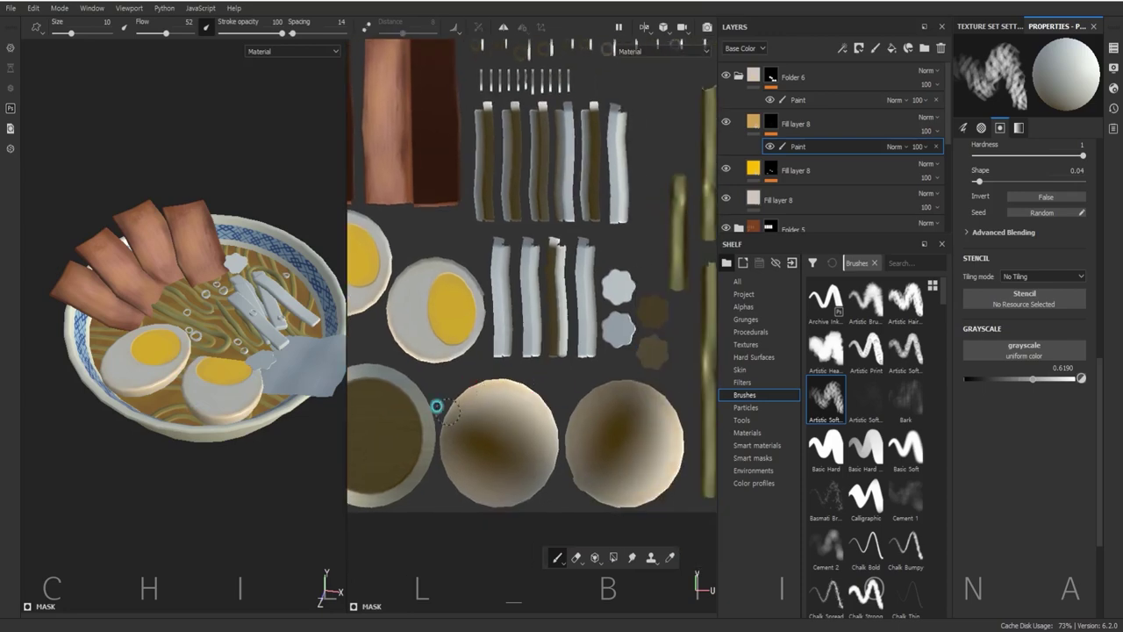
mouse_move(254, 369)
alt+mouse_down()
mouse_move(206, 354)
mouse_move(113, 385)
alt+mouse_up()
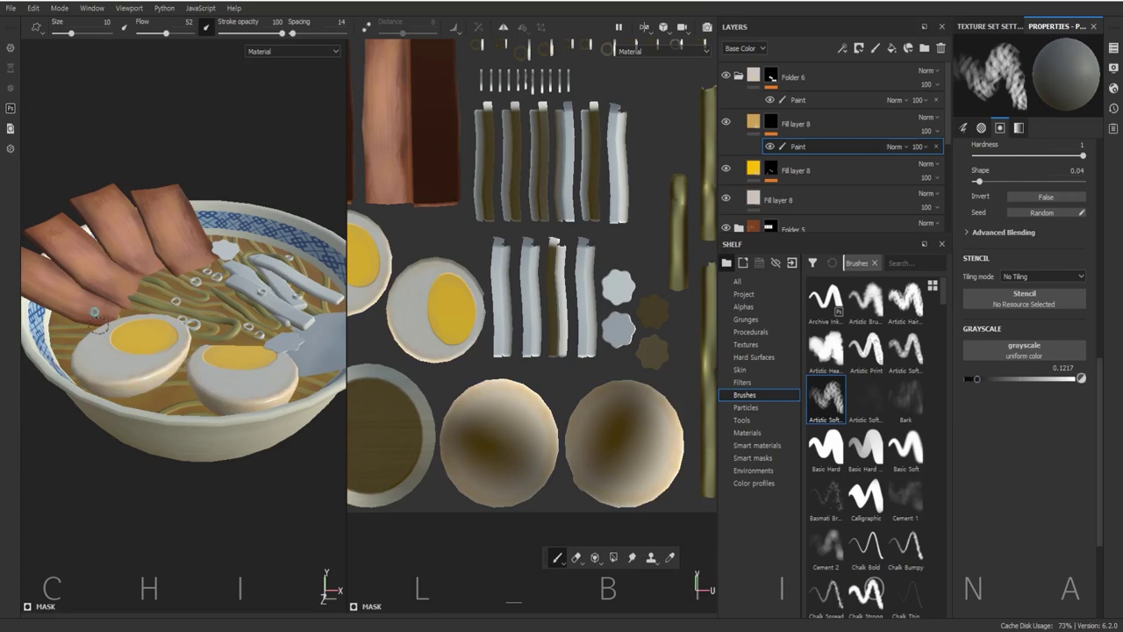
alt+drag(113, 381, 201, 348)
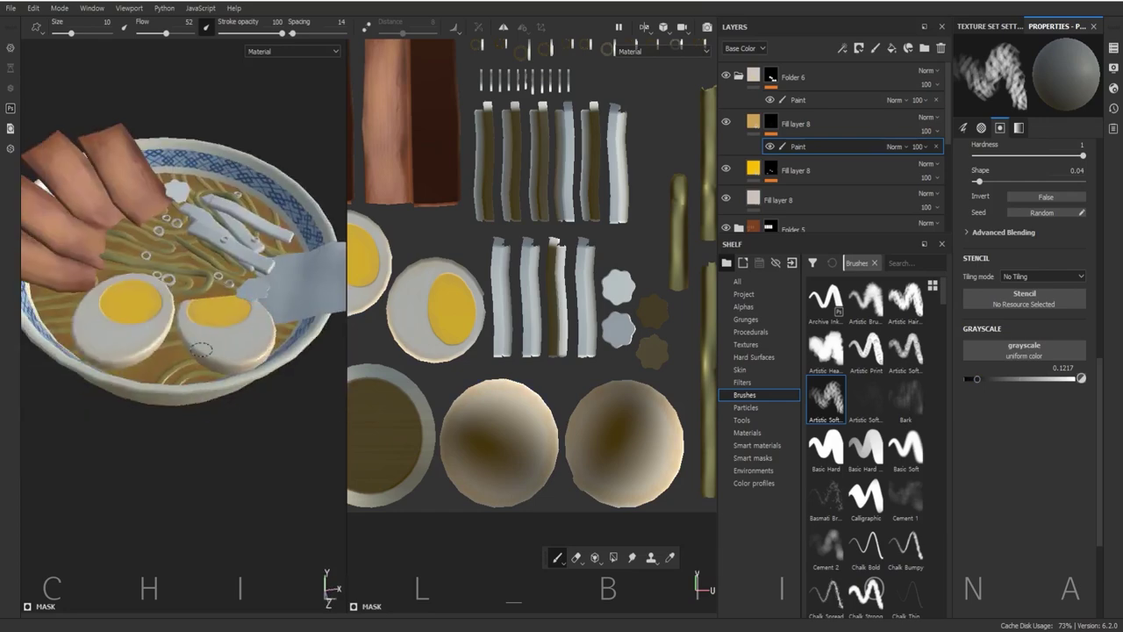
key(f)
key(f)
key(ctrl+g)
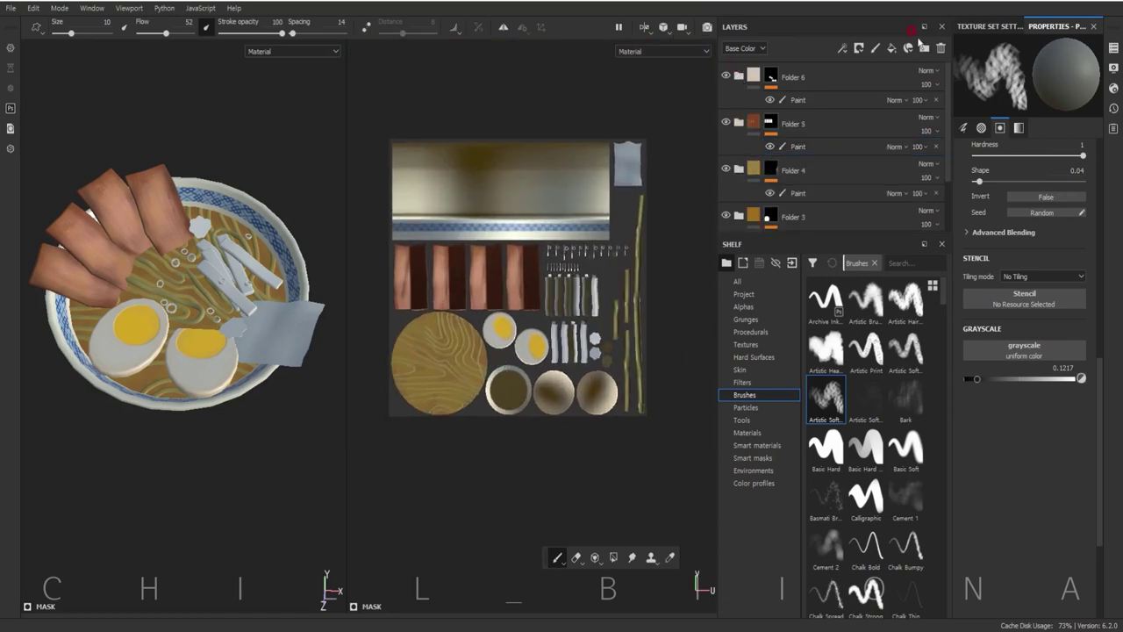
- Add a dark gold fill layer for the bamboo shoots, duplicate it, and give the copy a black mask
click(891, 48)
click(1024, 352)
drag(1031, 398, 1028, 443)
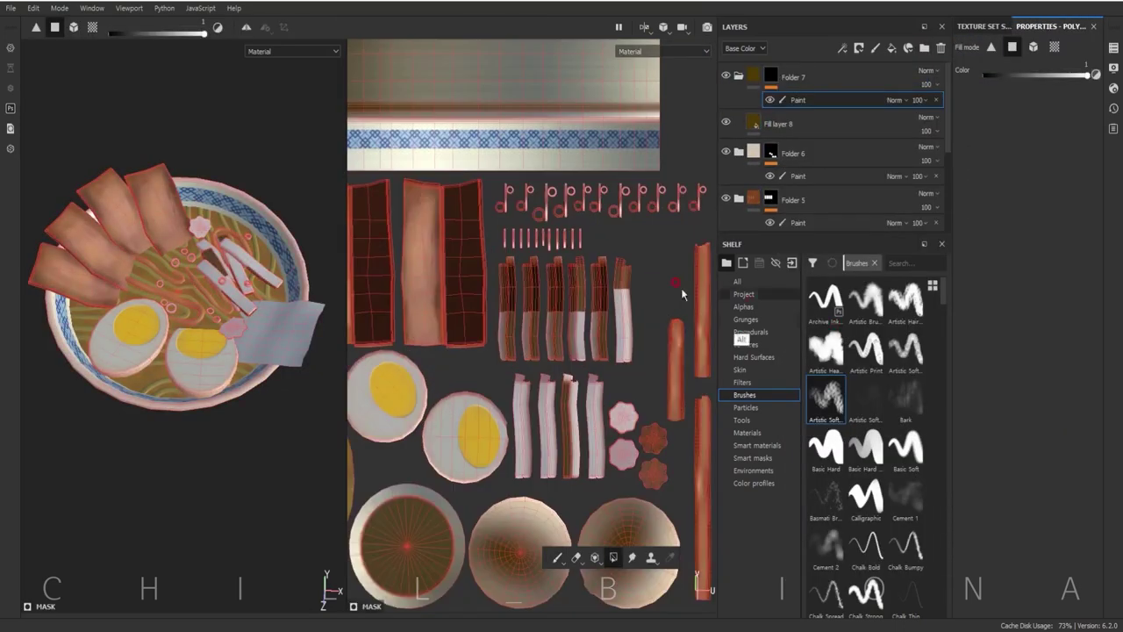
click(816, 123)
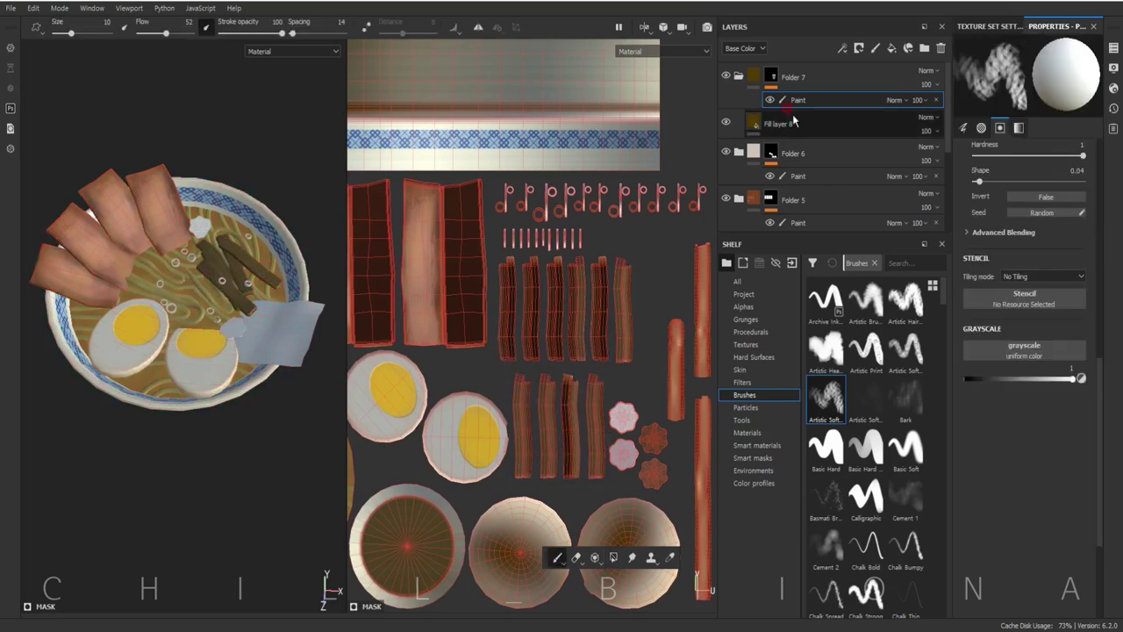
click(1042, 349)
key(ctrl+d)
click(1049, 352)
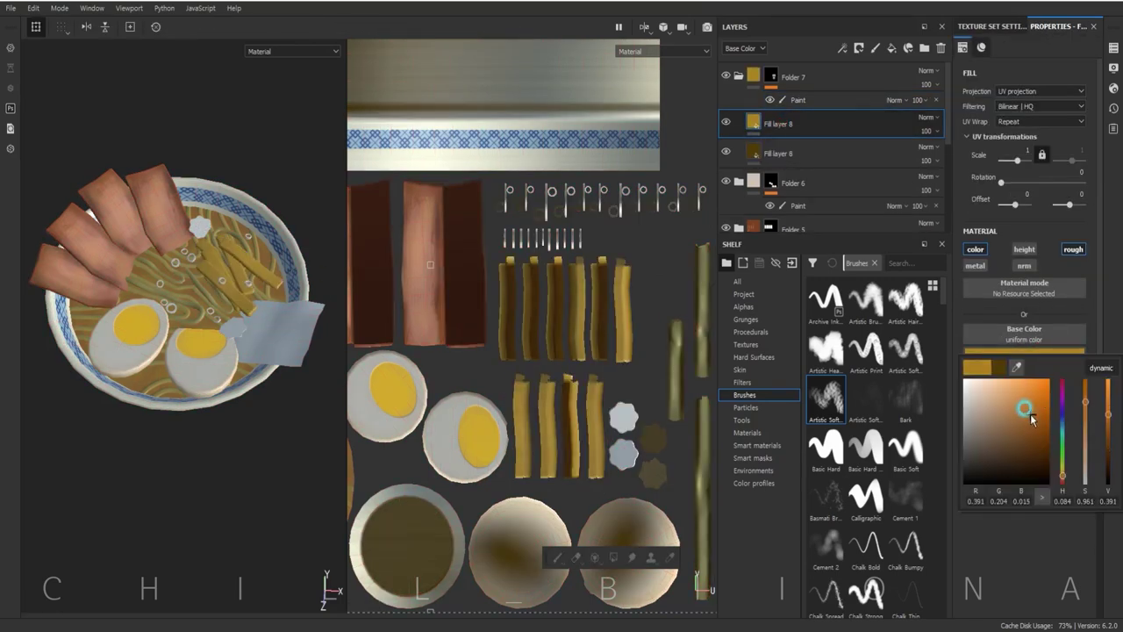
click(842, 131)
right_click(842, 131)
click(868, 220)
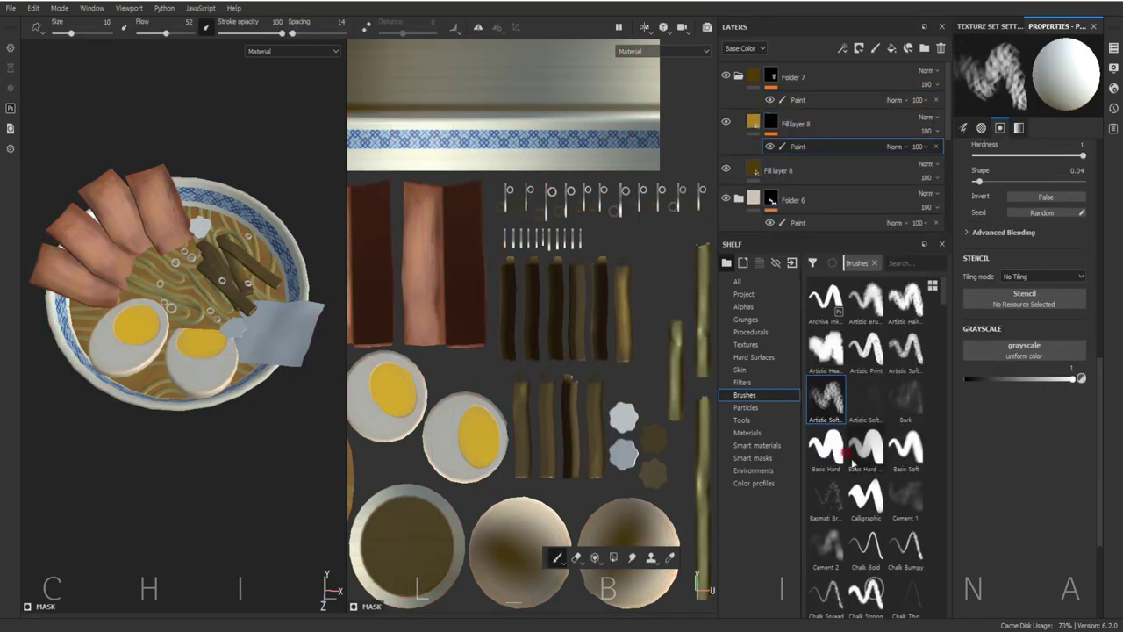
- Paint gold onto the bamboo shoots with the Basic Soft brush, then lower grayscale to about 0.29
click(906, 448)
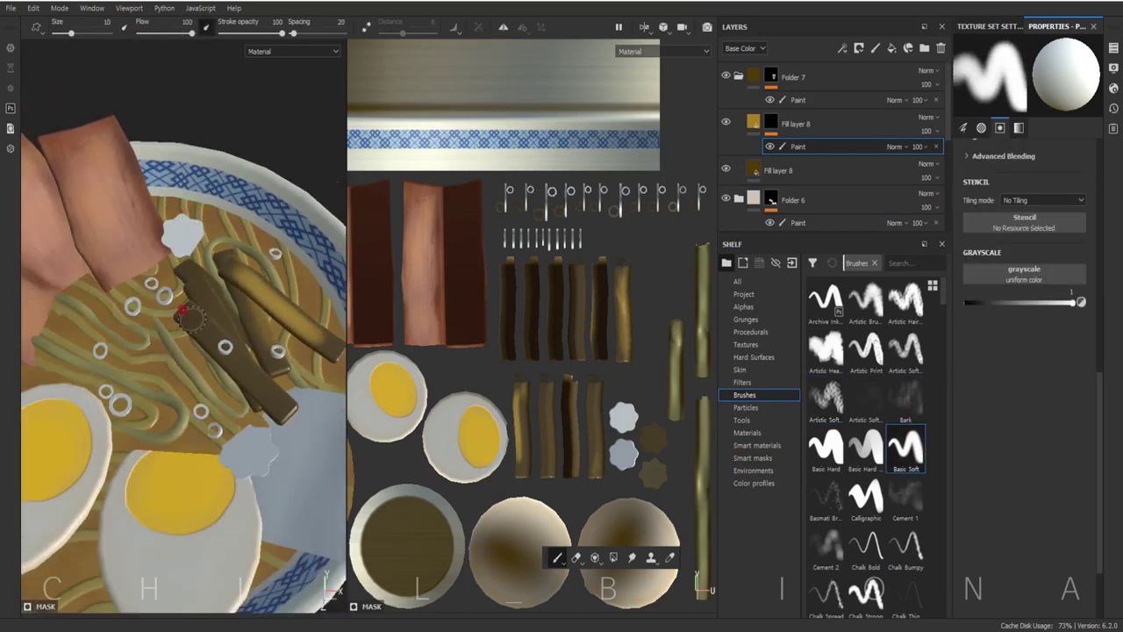
drag(189, 314, 187, 280)
mouse_move(507, 264)
mouse_down()
mouse_move(501, 307)
mouse_move(587, 258)
mouse_up()
drag(566, 381, 559, 470)
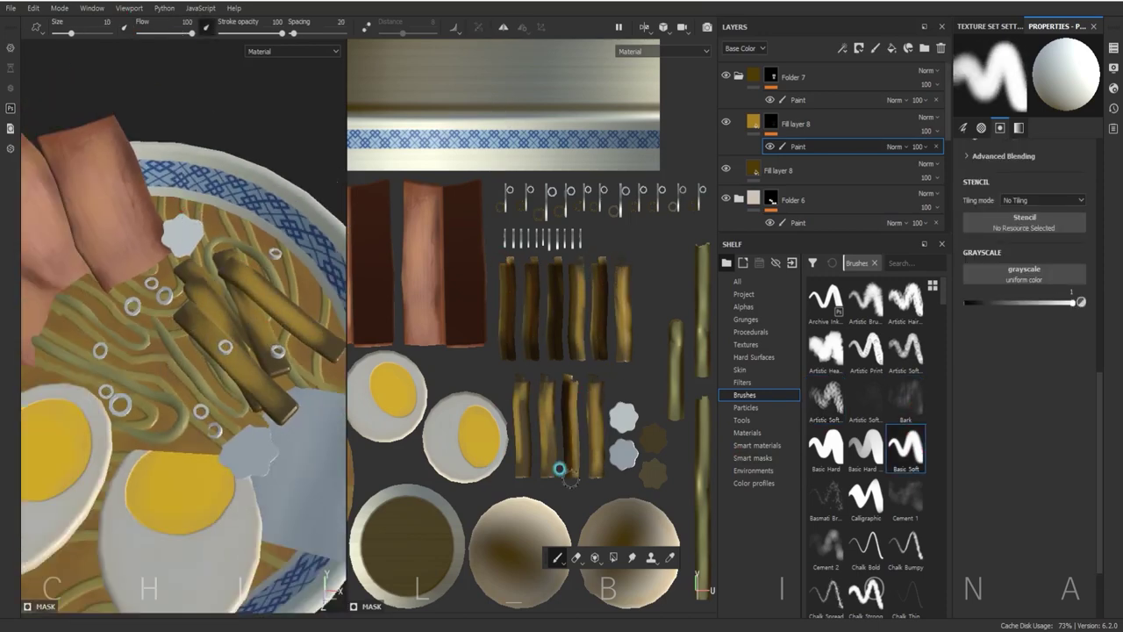
click(995, 303)
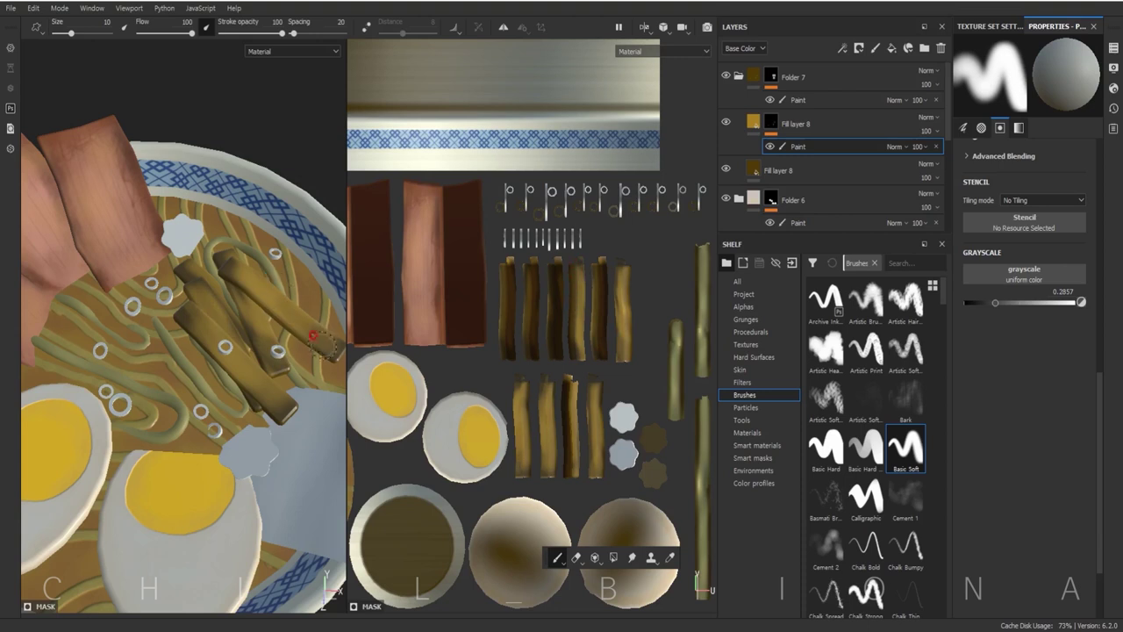
- Paint lighter and darker streaks on the shoots, varying grayscale, brush size and flow
key(x)
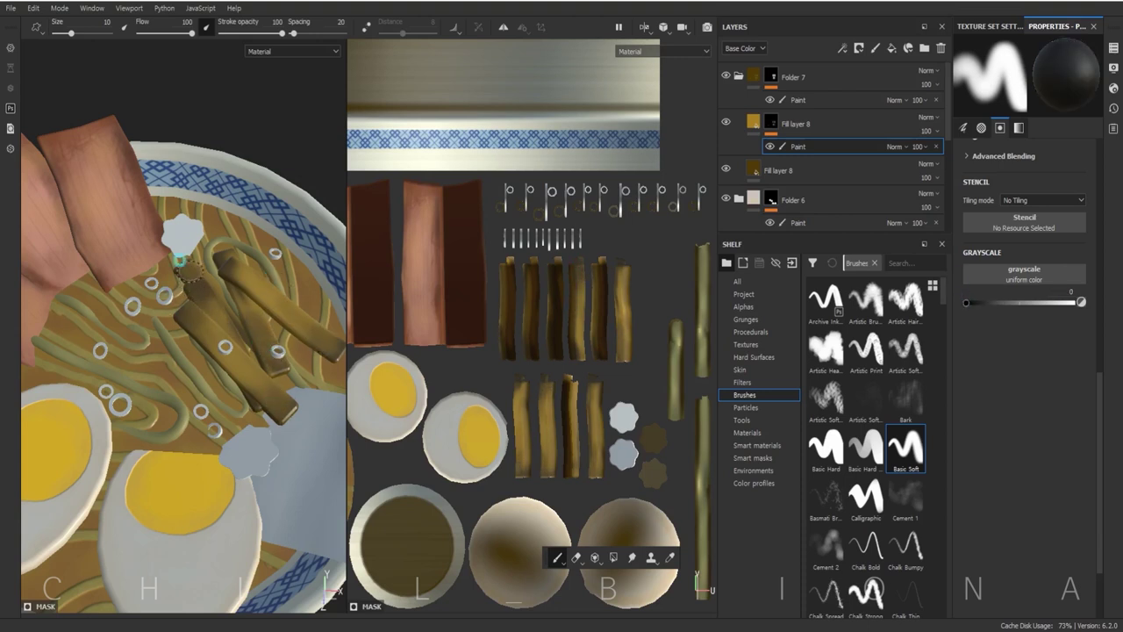
click(1049, 302)
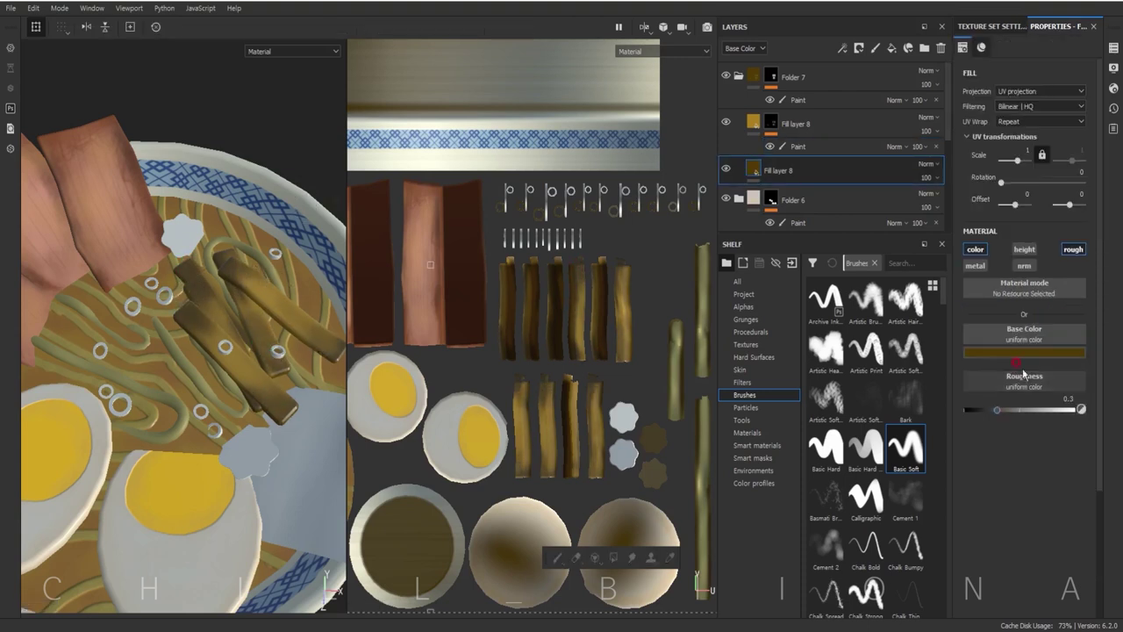
ctrl+right_drag(249, 317, 230, 314)
click(995, 302)
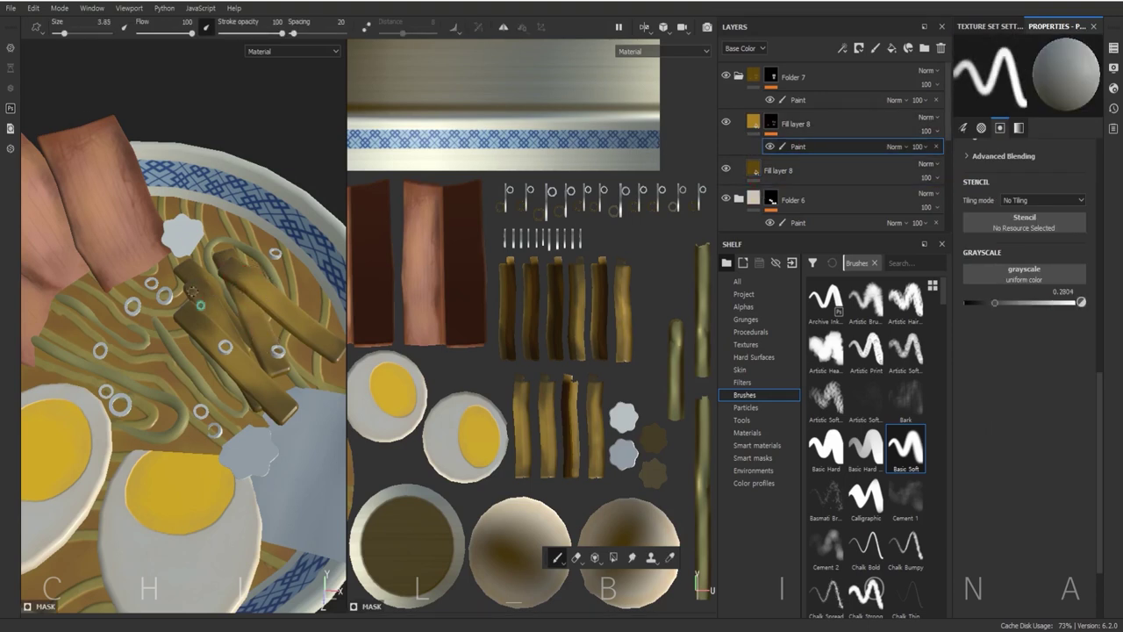
click(1067, 303)
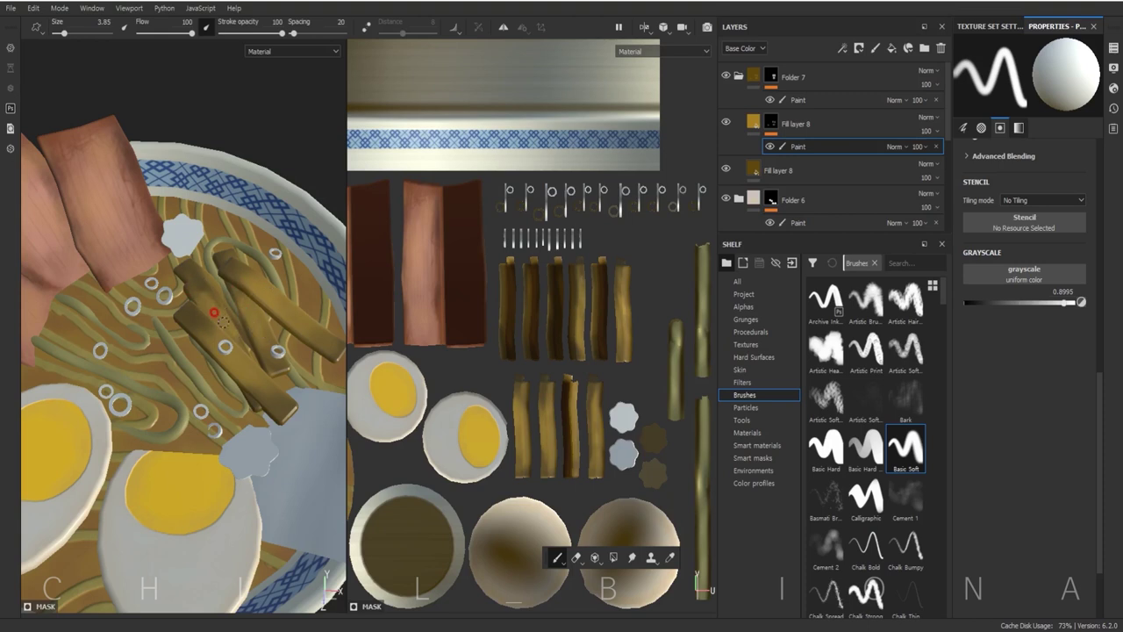
ctrl+right_drag(211, 307, 226, 307)
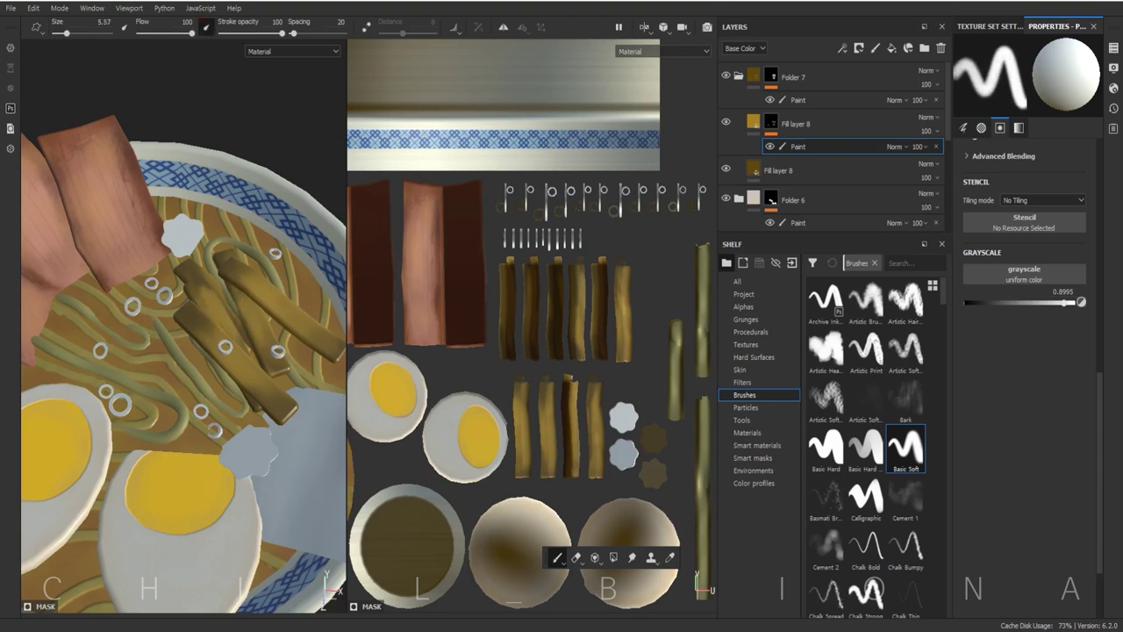
ctrl+drag(188, 231, 181, 288)
click(980, 303)
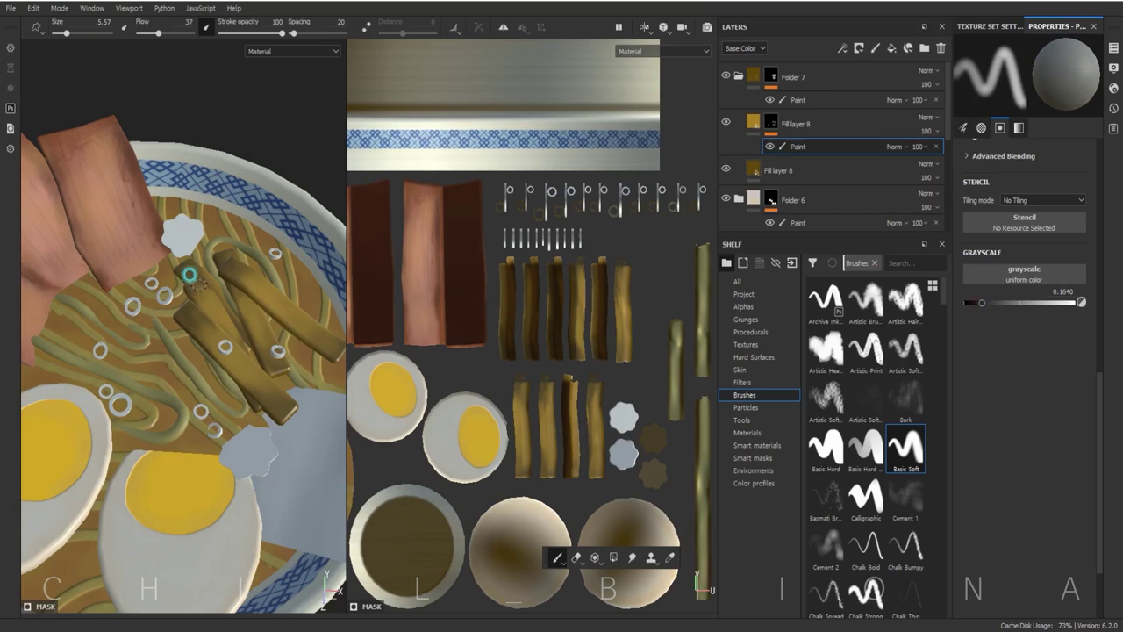
- Frame the whole bowl and add a new Folder 8 with a fill layer for the next topping
key(f)
click(874, 48)
click(891, 47)
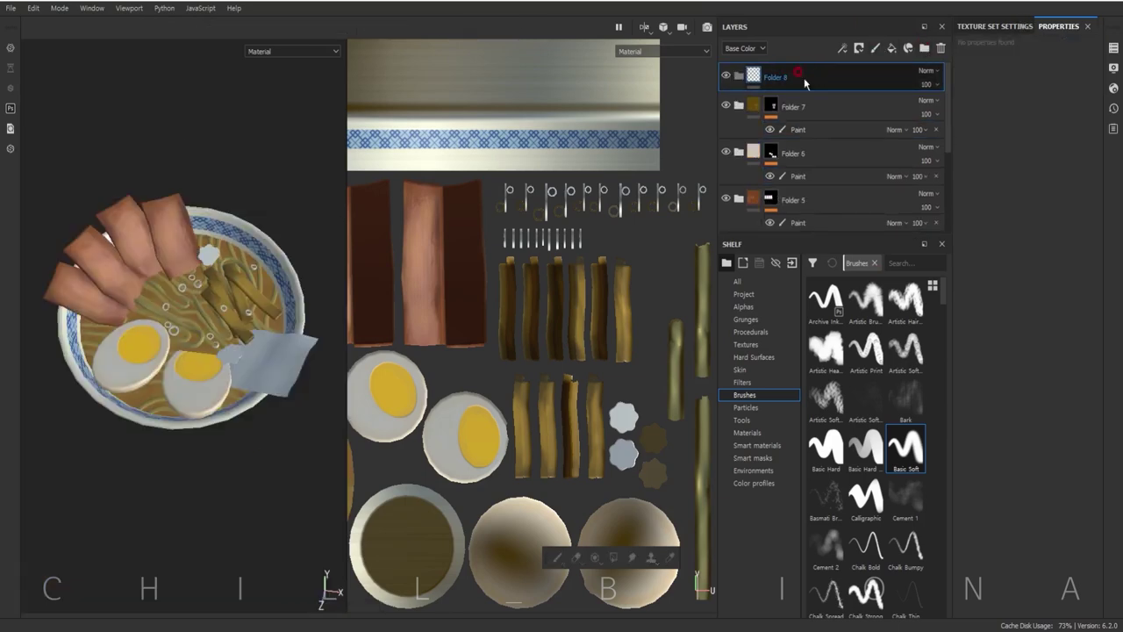
- Place white Fill layer 9 in black-masked Folder 8, with height off and roughness about 0.39
drag(784, 107, 784, 107)
click(1024, 352)
drag(960, 459, 963, 391)
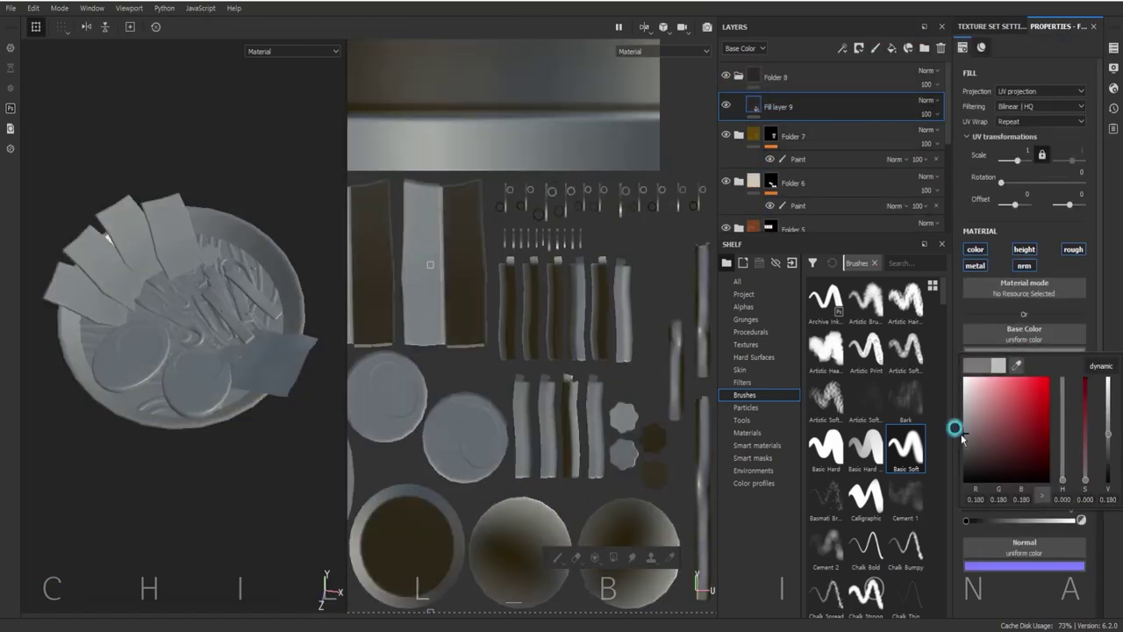
right_click(774, 78)
click(822, 93)
right_click(771, 75)
click(813, 336)
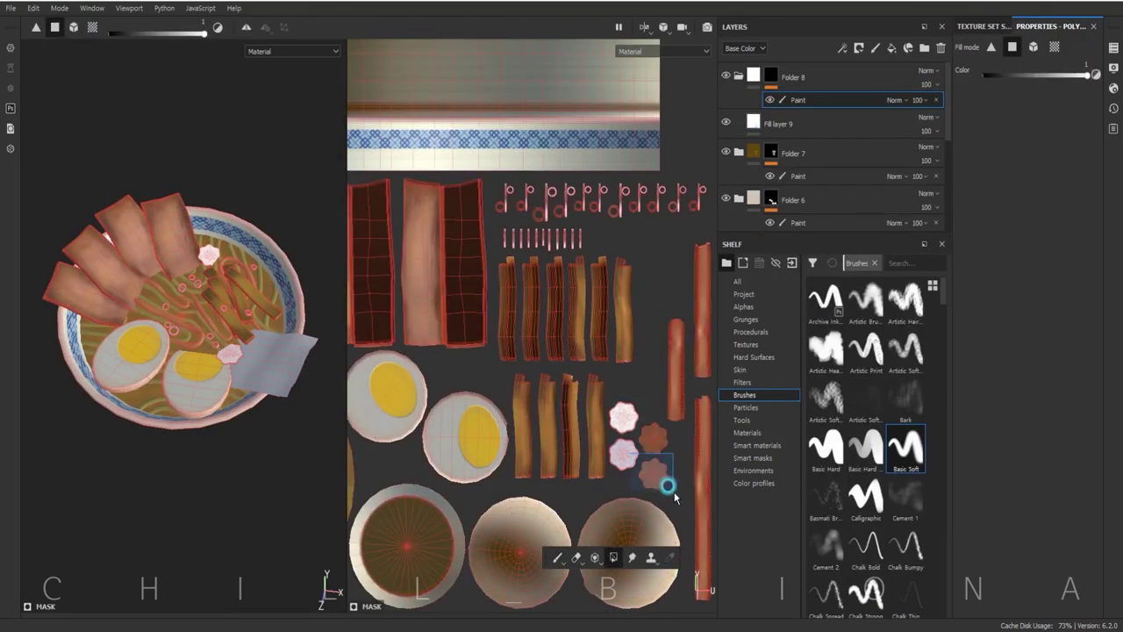
click(778, 123)
click(1024, 250)
drag(1004, 409, 1017, 415)
- Add pink Fill layer 10 with a paintable mask and paint a fine pink spiral on the naruto
click(875, 47)
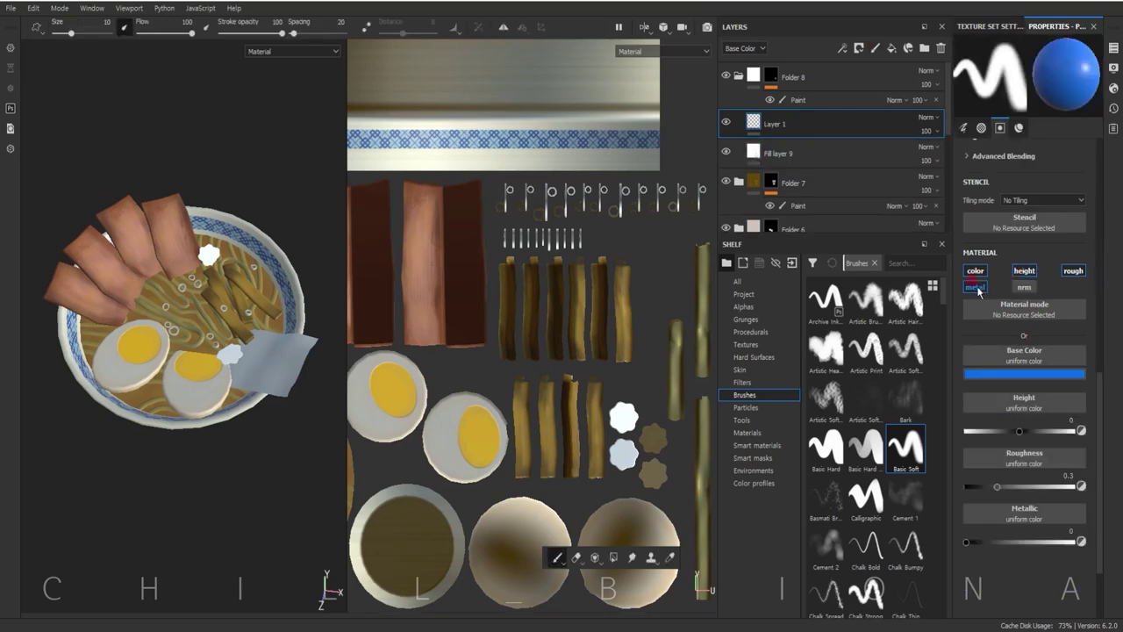
click(941, 48)
click(891, 47)
click(1023, 331)
click(1008, 371)
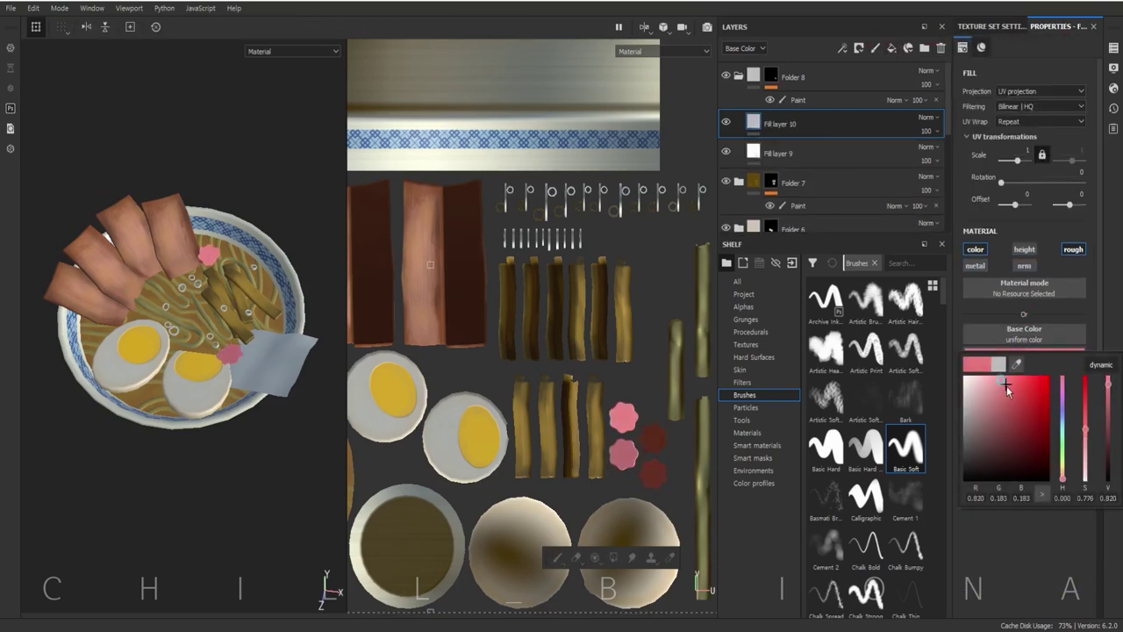
right_click(771, 121)
click(813, 383)
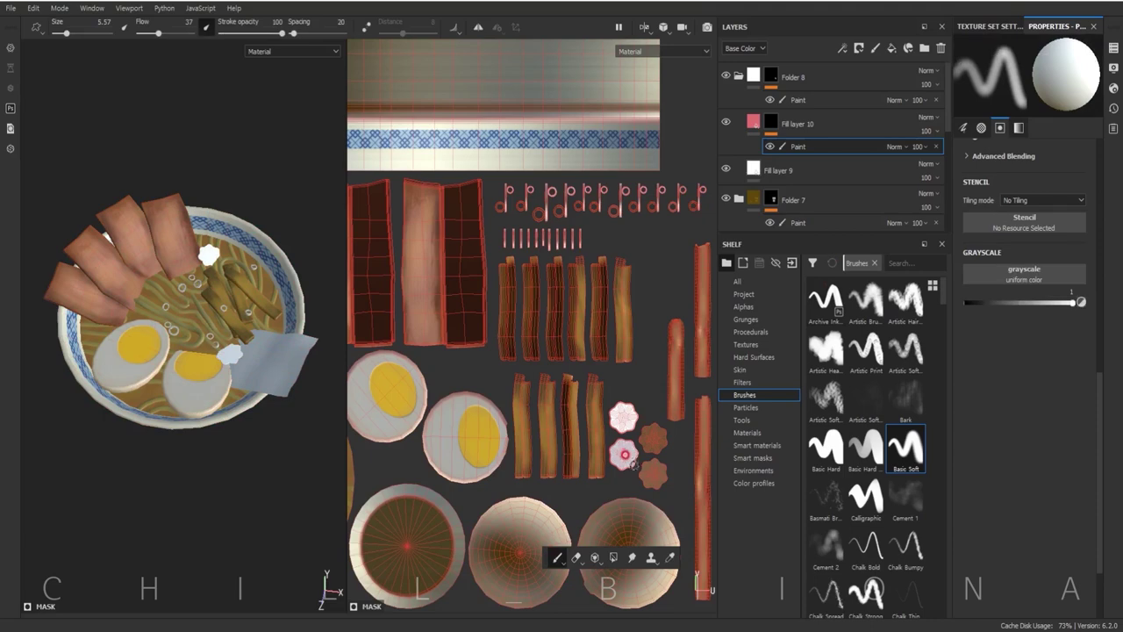
key(bracketleft)
key(bracketleft)
key(bracketleft)
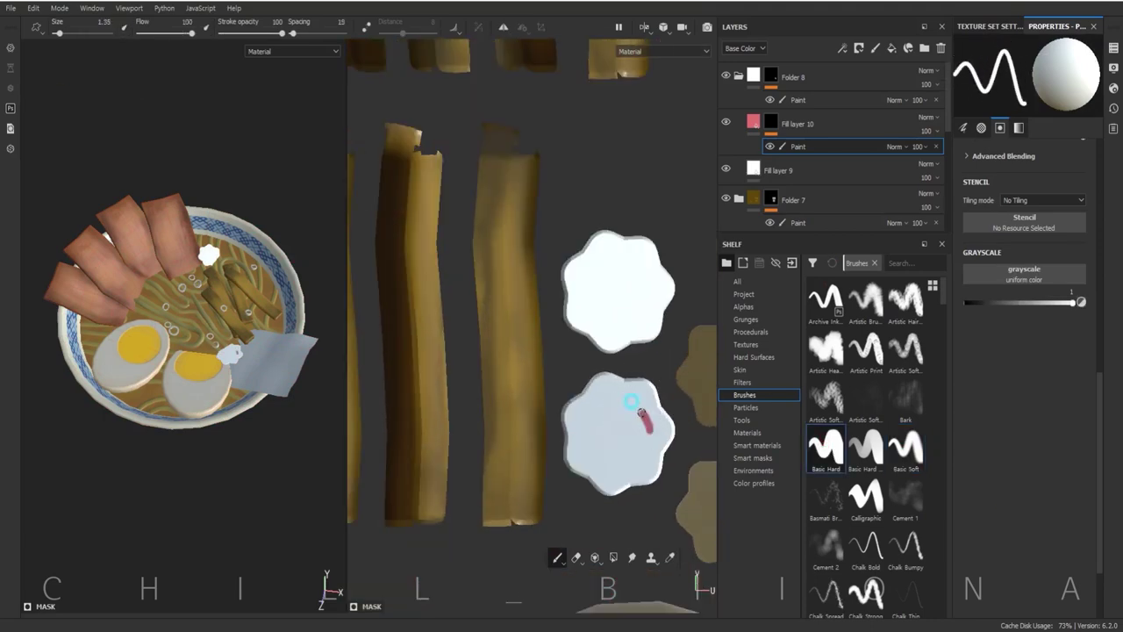
drag(635, 256, 646, 294)
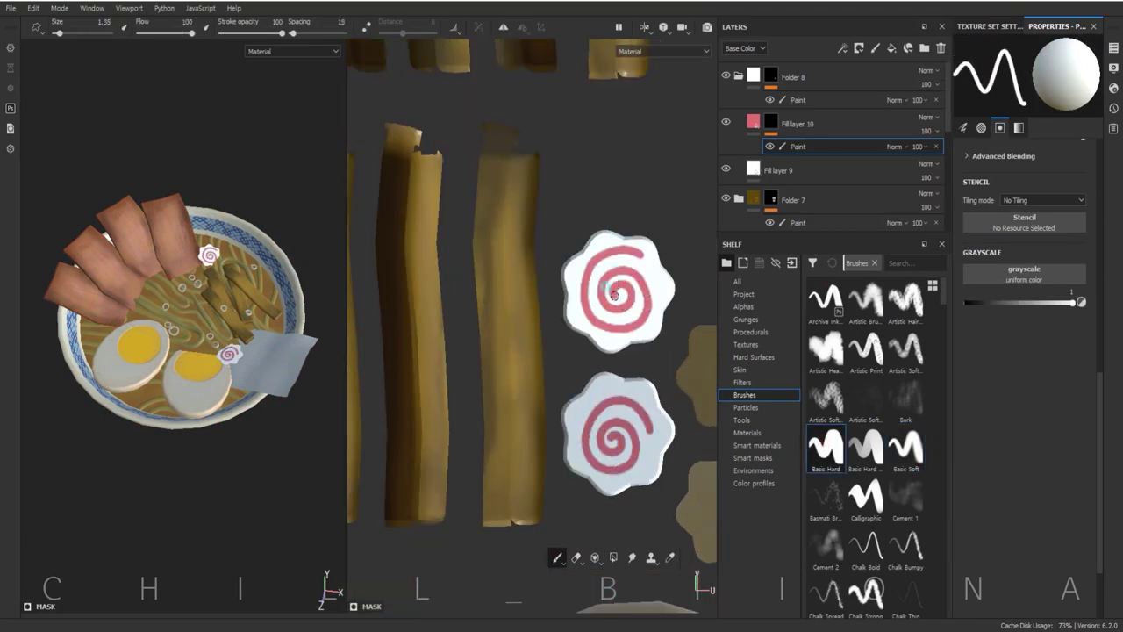
- Create Folder 9 for the nori containing a black fill layer
click(779, 170)
click(1024, 333)
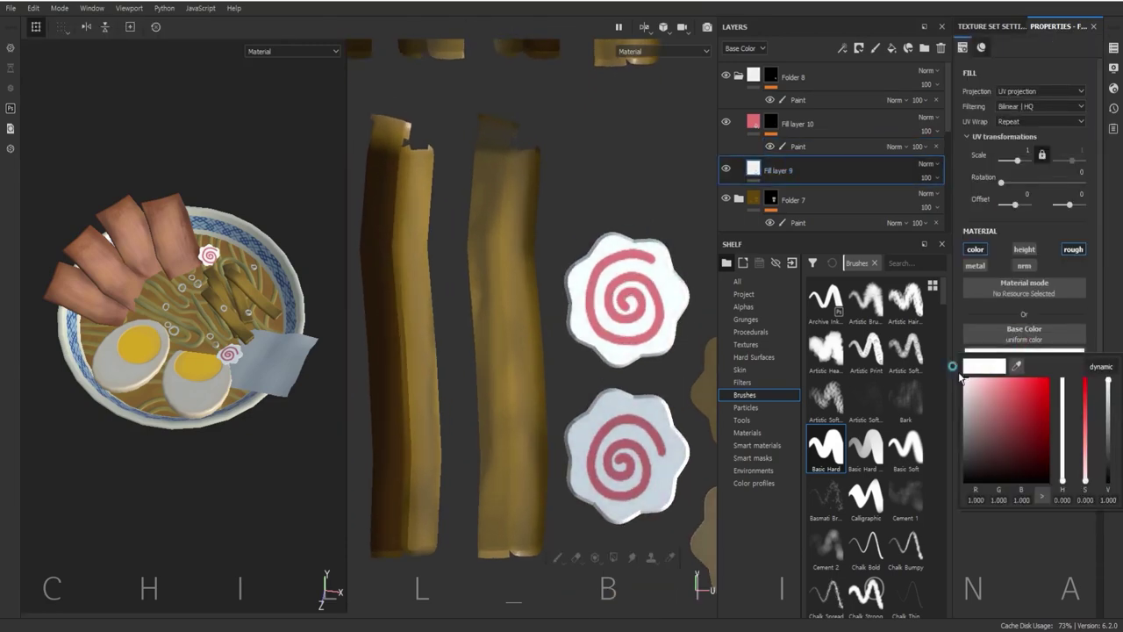
scroll(235, 542, up, 2)
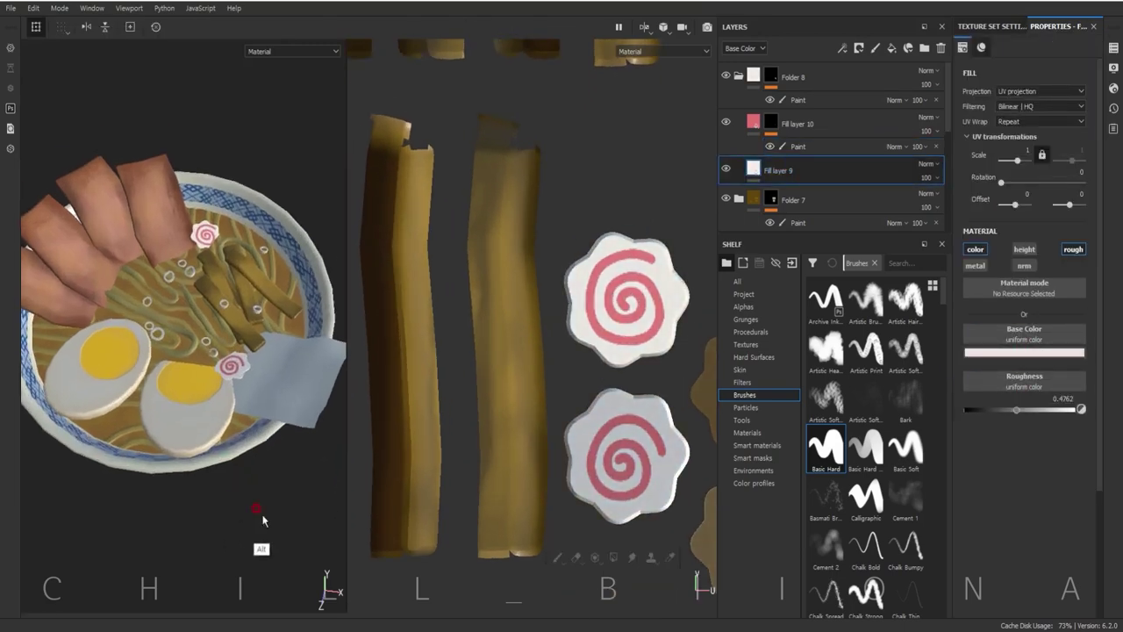
click(923, 49)
click(892, 49)
click(1024, 334)
click(970, 479)
right_click(785, 78)
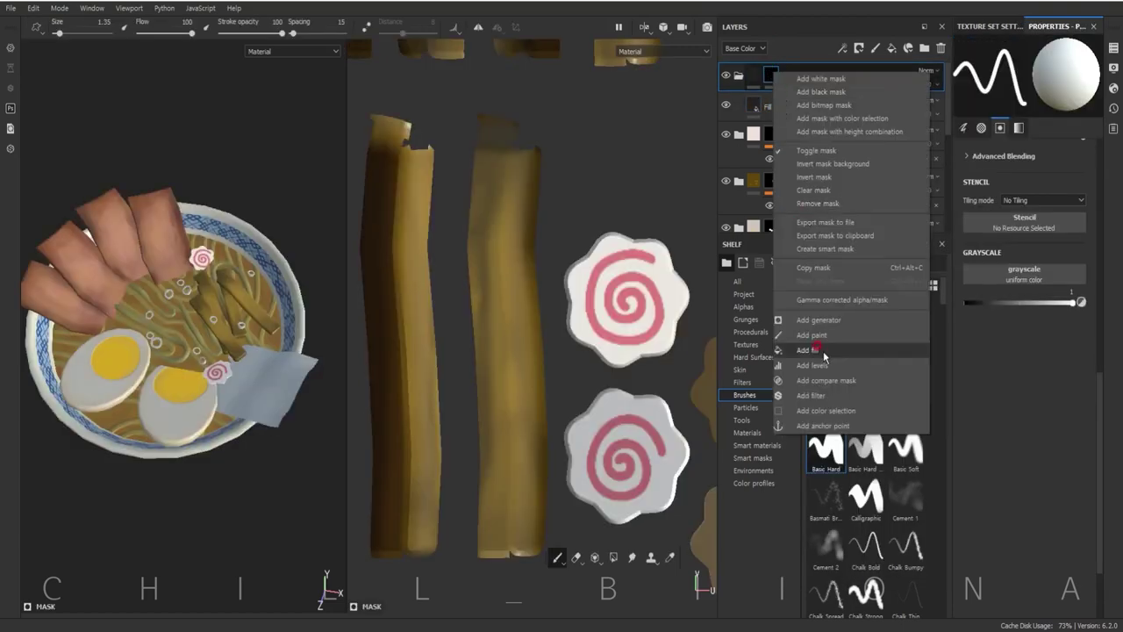
- Mask Folder 9 with a fill effect and apply an enlarged Dirt 5 texture in dark green to the nori
click(842, 203)
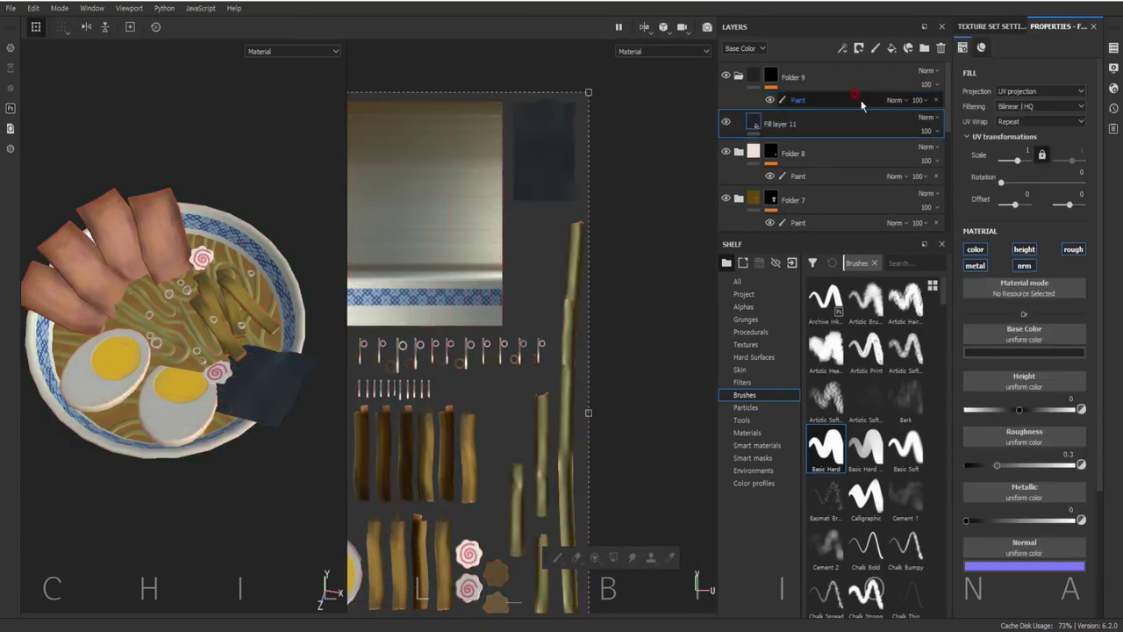
click(751, 331)
drag(833, 455, 901, 164)
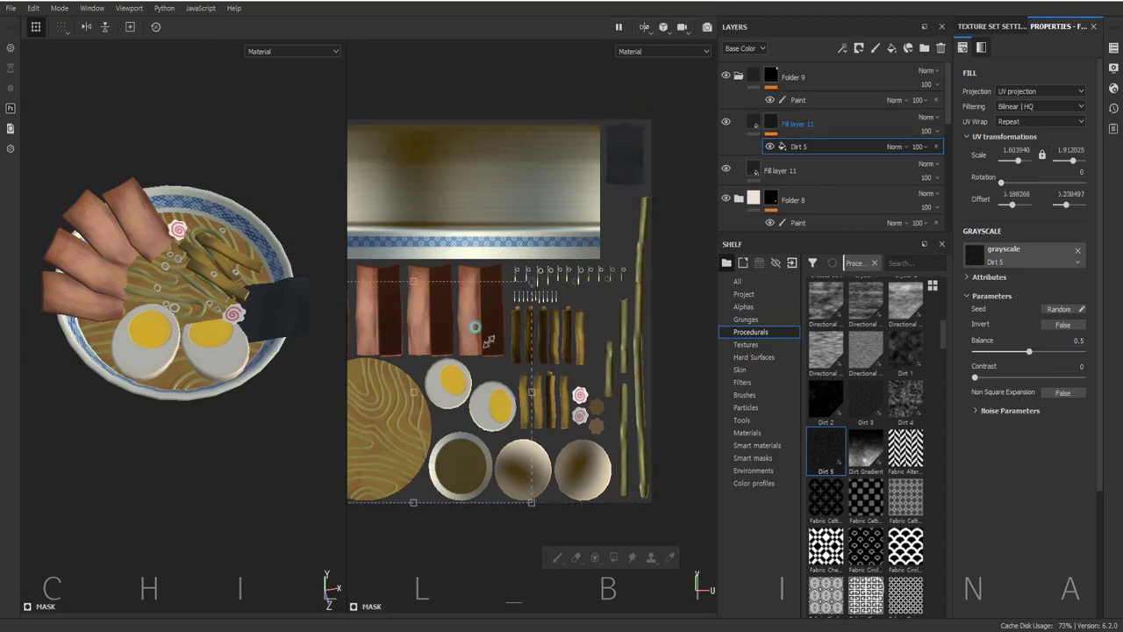
click(970, 351)
mouse_move(978, 452)
mouse_down()
mouse_move(1032, 456)
mouse_move(1023, 465)
mouse_up()
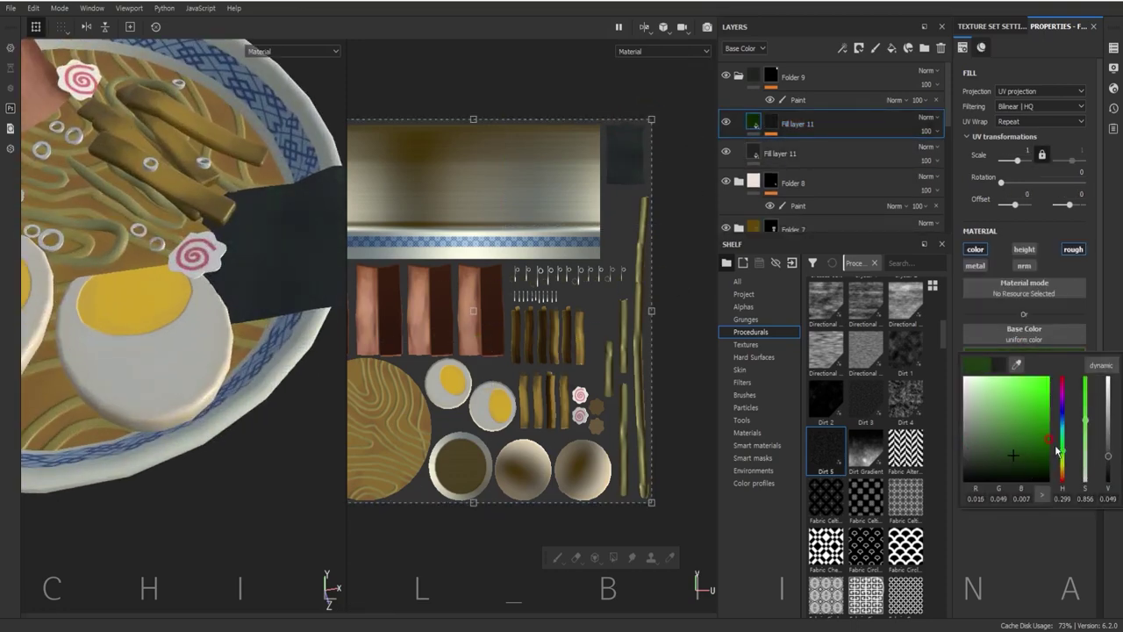
drag(825, 448, 794, 124)
drag(550, 203, 531, 250)
- Add Folder 10 with a green Fill layer 12, height and metal channels disabled
click(925, 47)
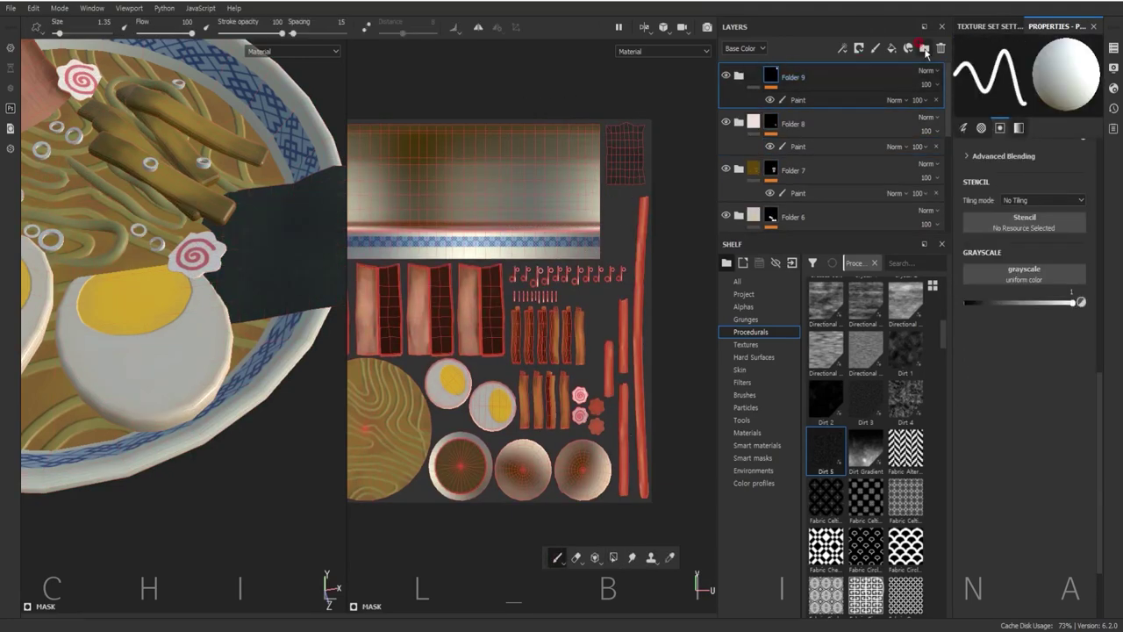
click(891, 47)
click(1024, 352)
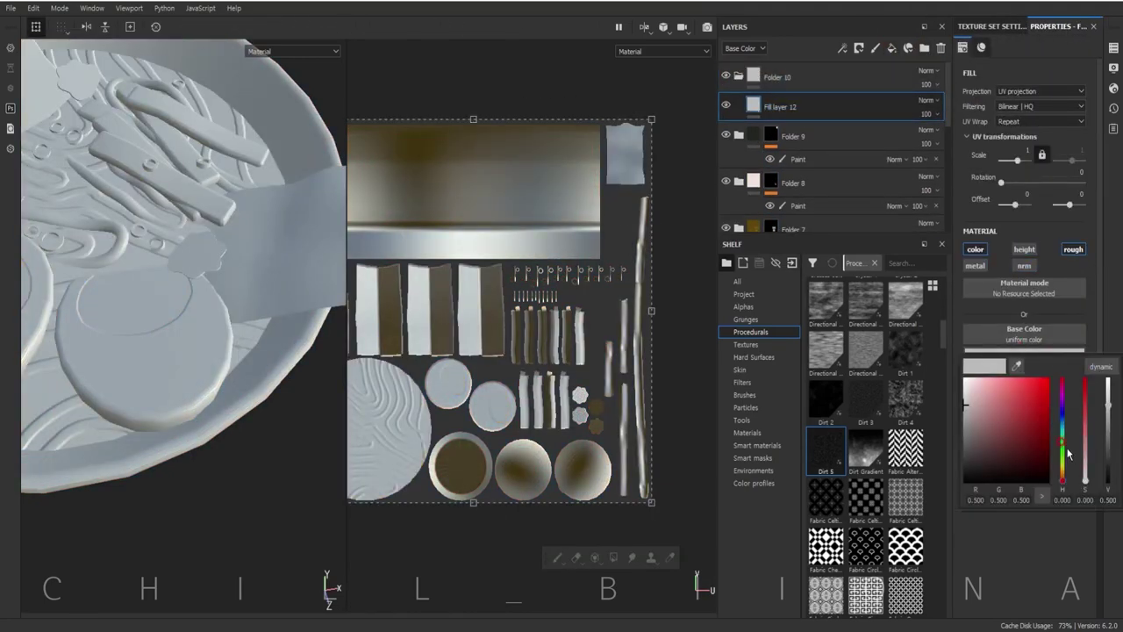
click(1062, 455)
click(1033, 448)
- Give Folder 10 a black mask and polygon-fill the green onion rings green
right_click(787, 108)
click(812, 123)
right_click(771, 78)
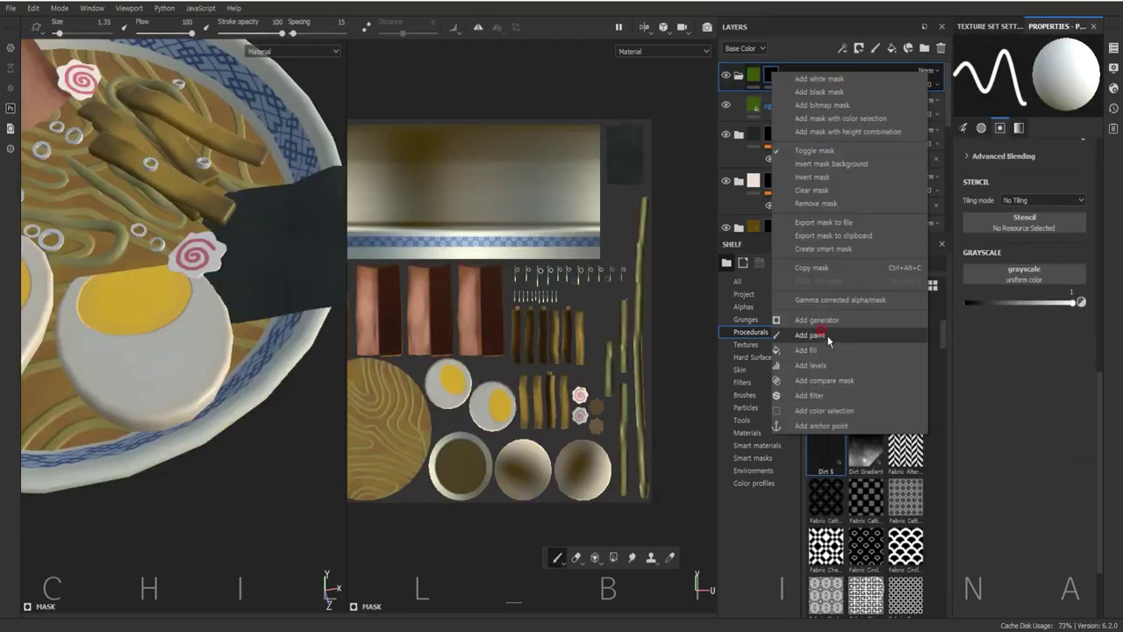
click(789, 321)
key(4)
click(556, 557)
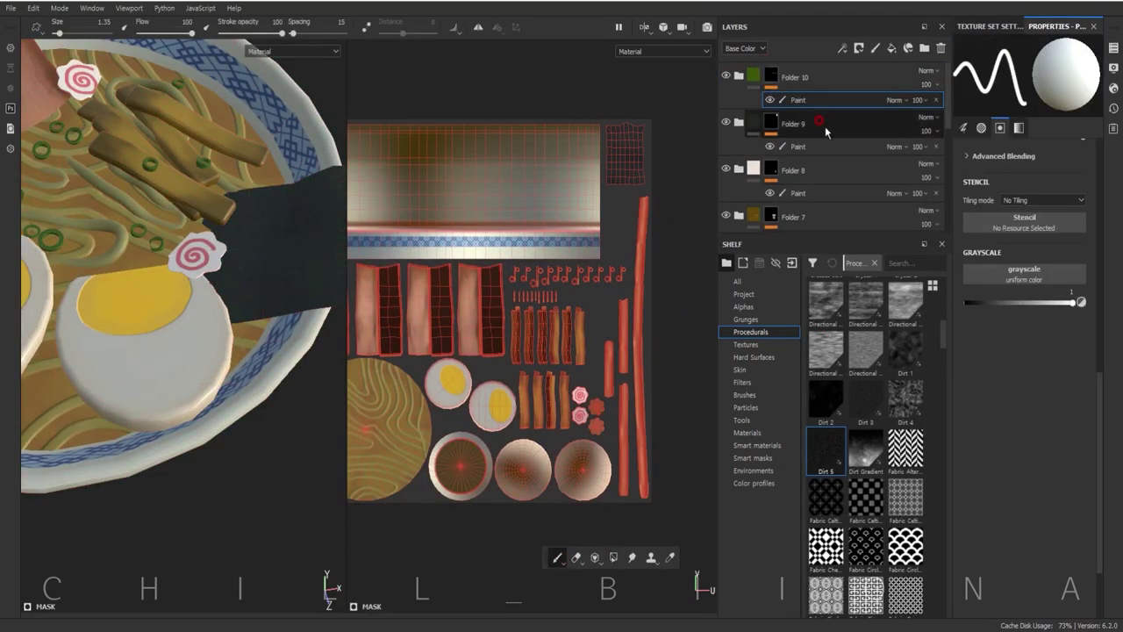
click(780, 124)
scroll(188, 451, down, 3)
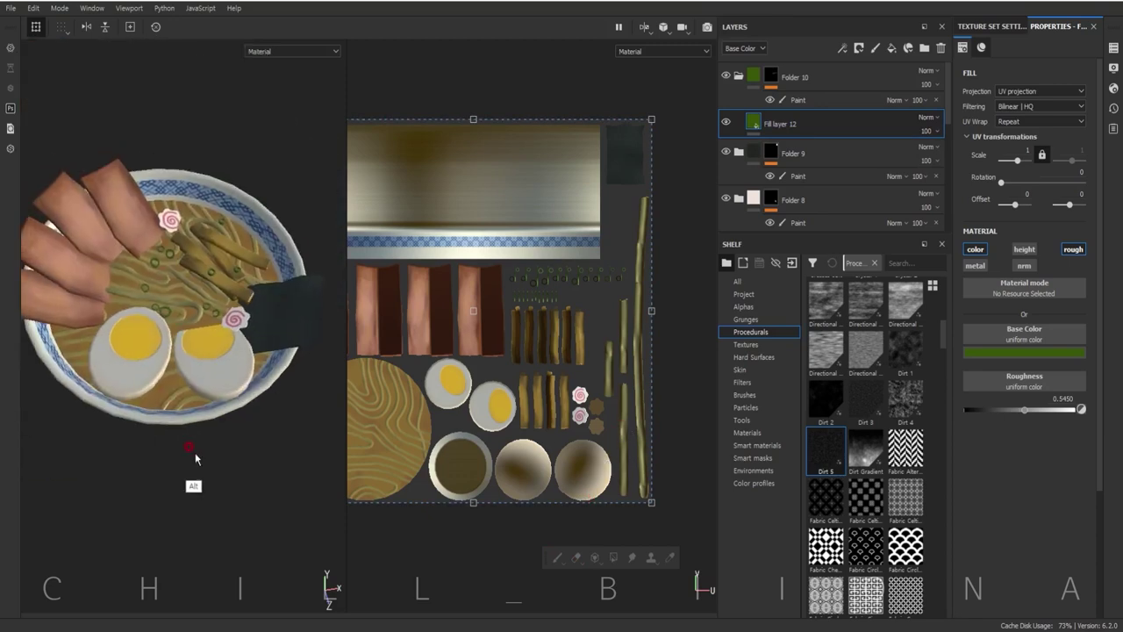
scroll(401, 371, down, 3)
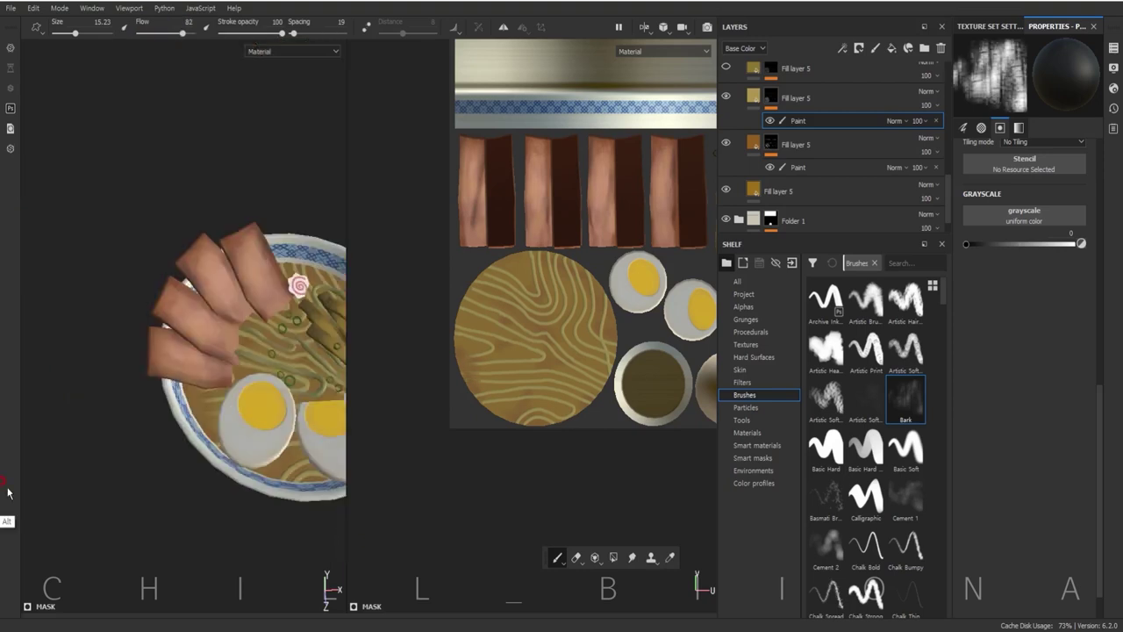
- Lower brush flow to 42, then rotate the finished bowl in the Iray render view
drag(182, 32, 160, 35)
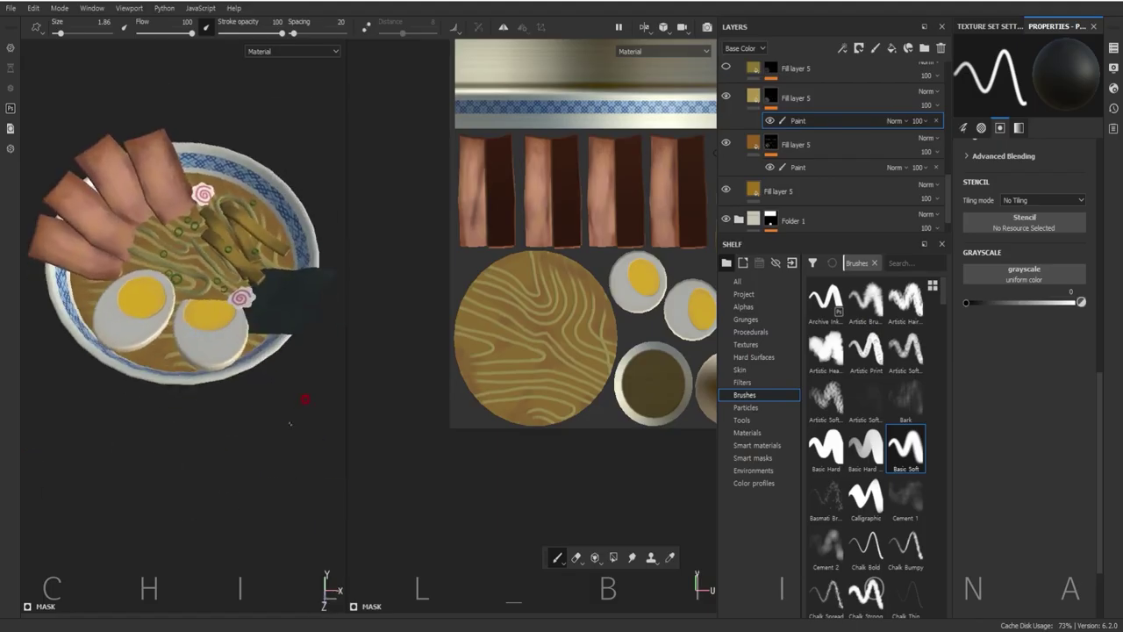
key(F10)
alt+drag(494, 471, 276, 395)
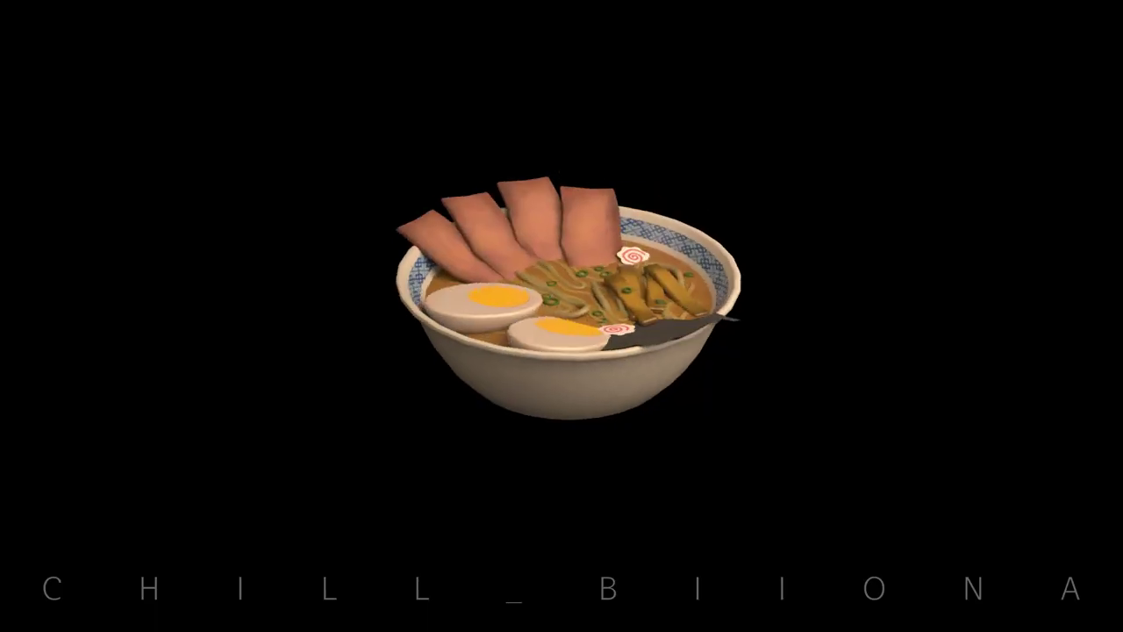